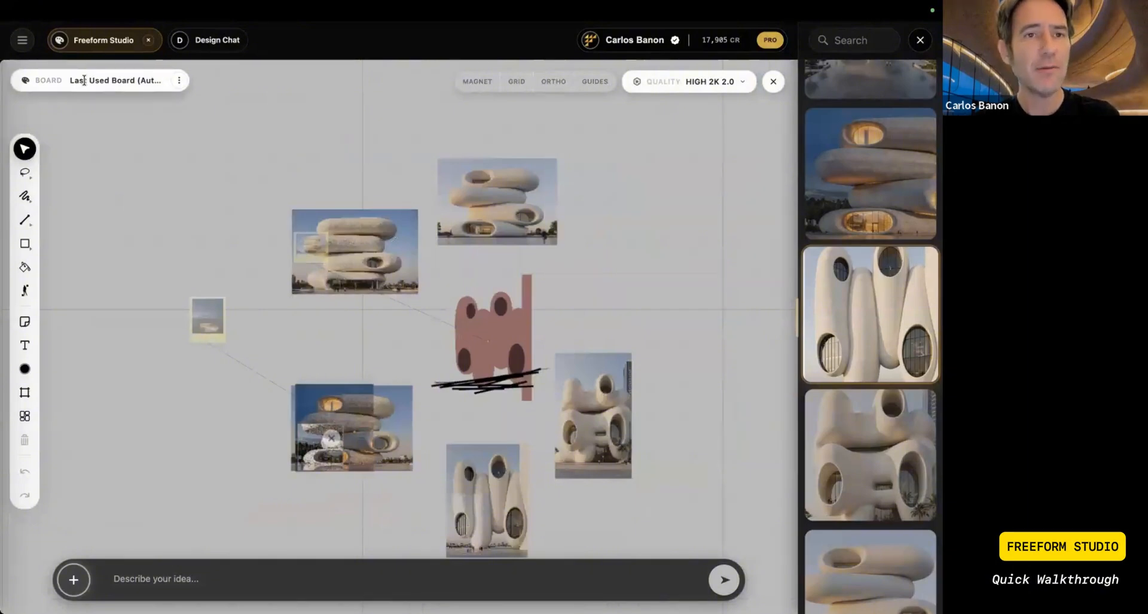
- Open My Boards and look through the saved boards in list view sorted by views and in grid view
left_click(178, 82)
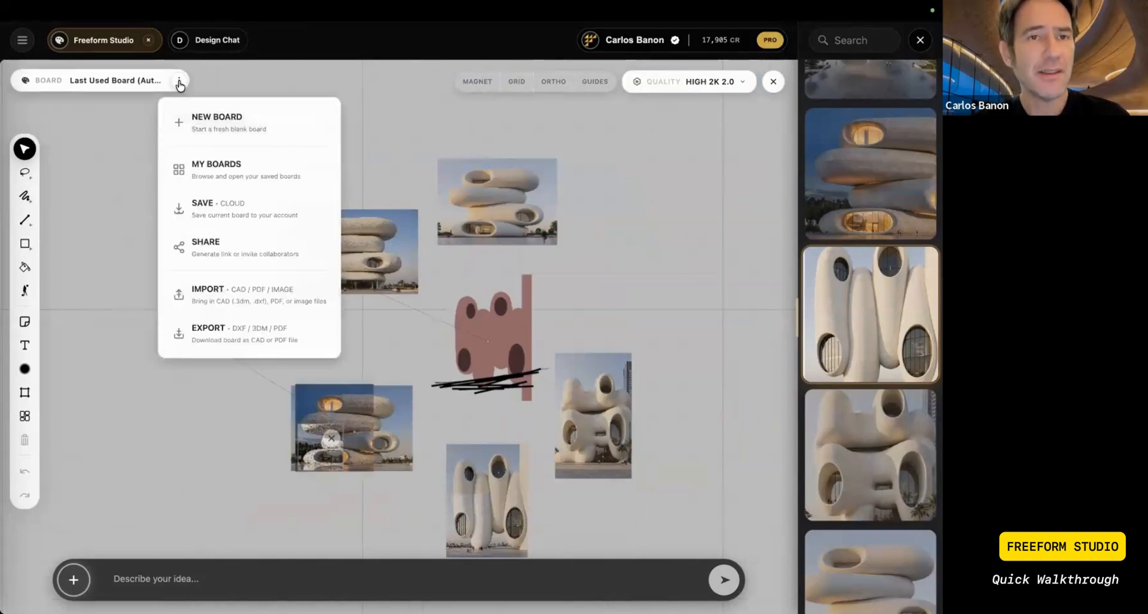
left_click(179, 82)
left_click(178, 82)
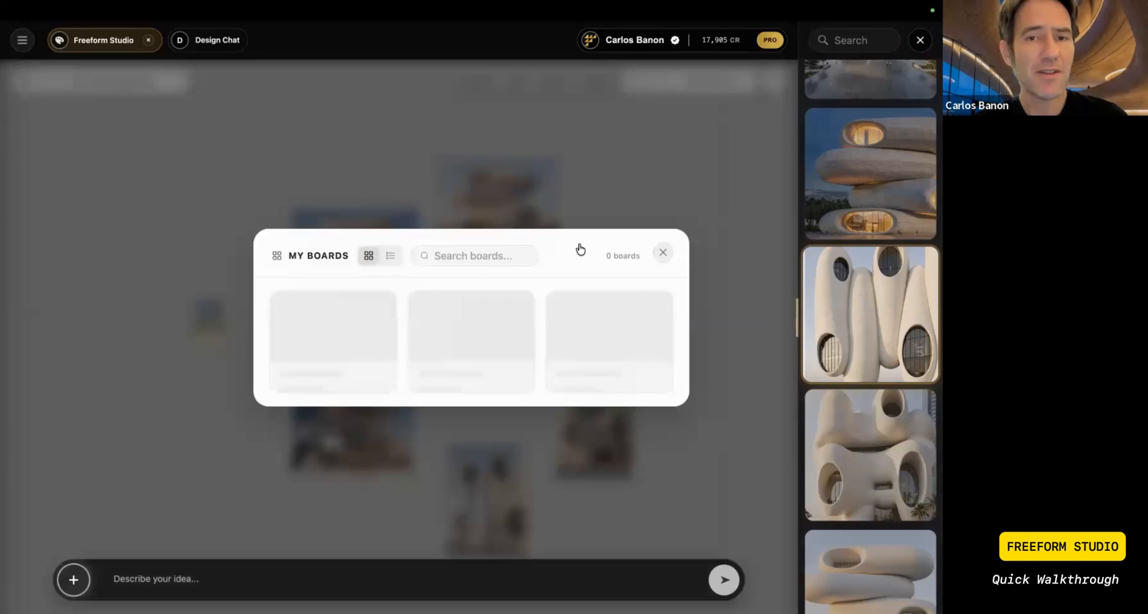
scroll(580, 248, "down", 3)
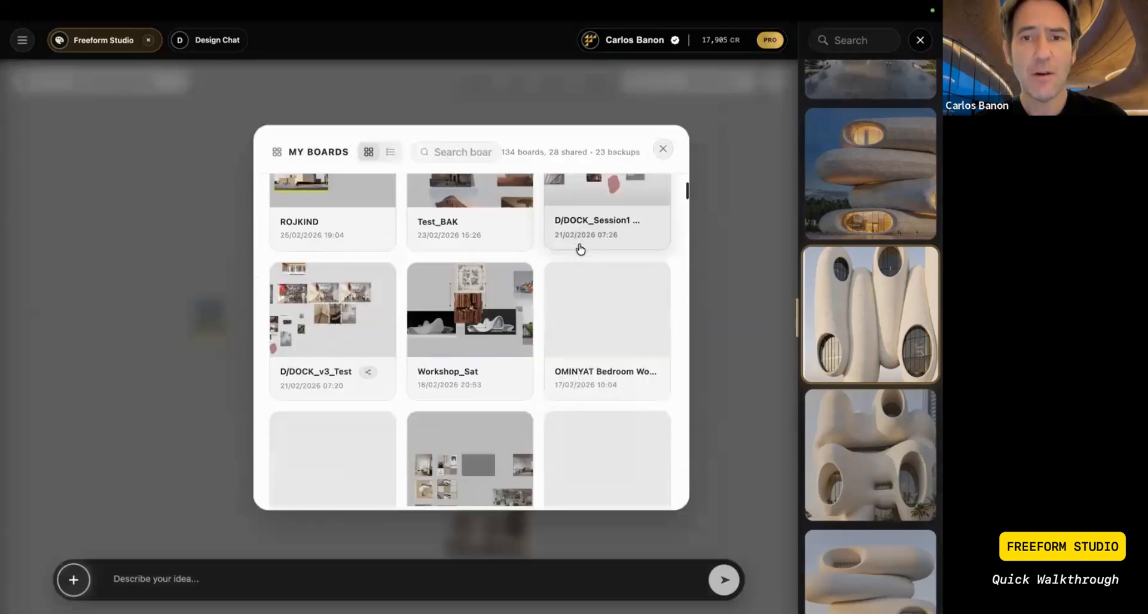
scroll(504, 155, "down", 2)
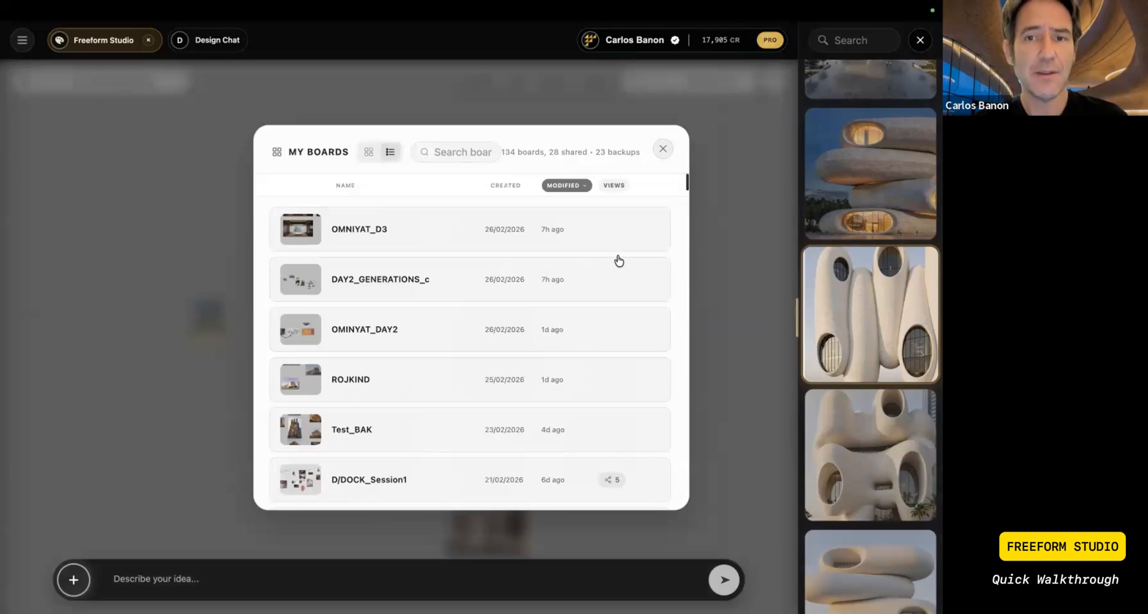
left_click(615, 185)
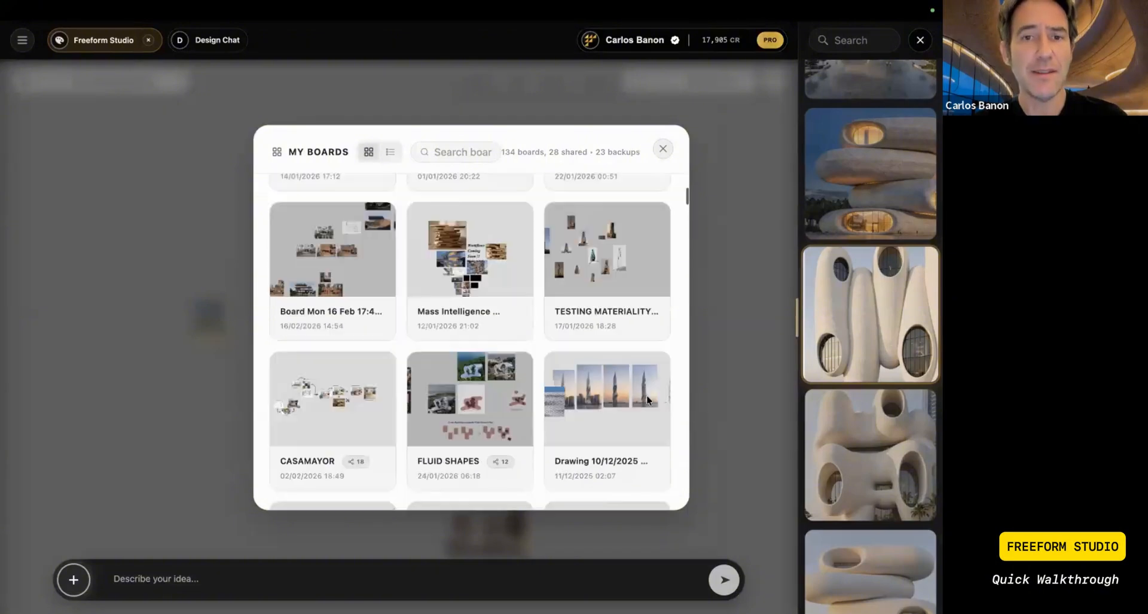
scroll(632, 309, "down", 10)
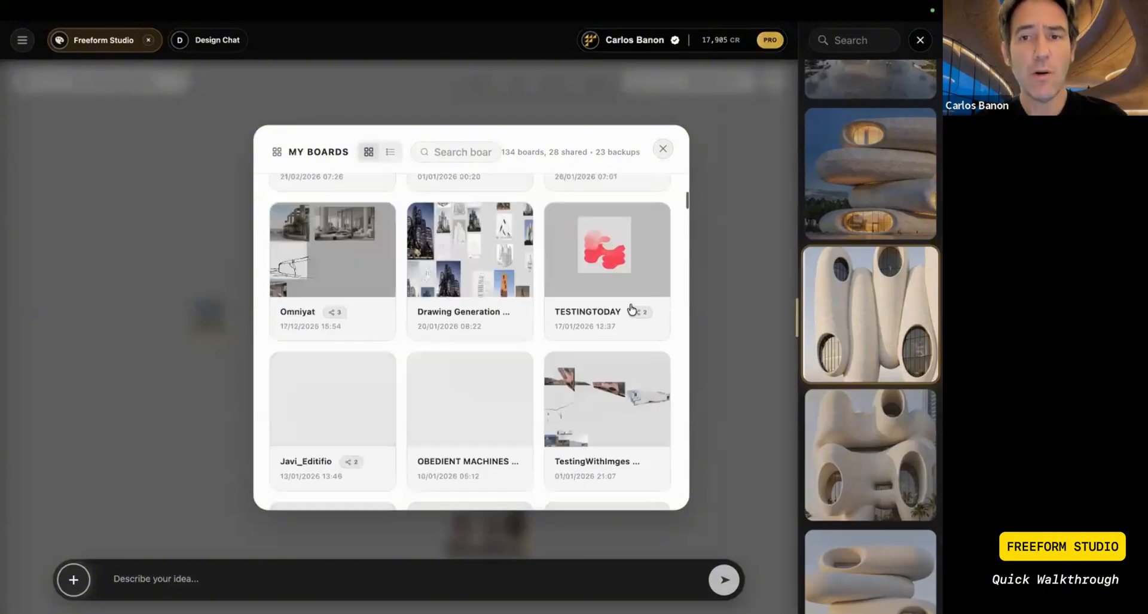
scroll(632, 309, "down", 10)
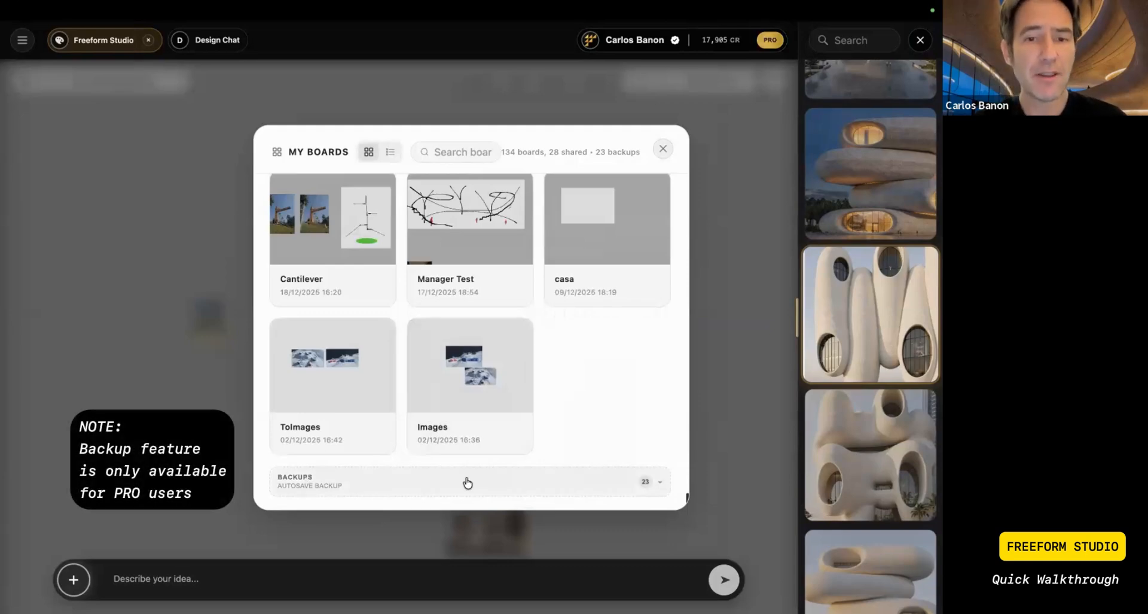
- Expand the autosave backups below the saved boards and look through them
left_click(557, 488)
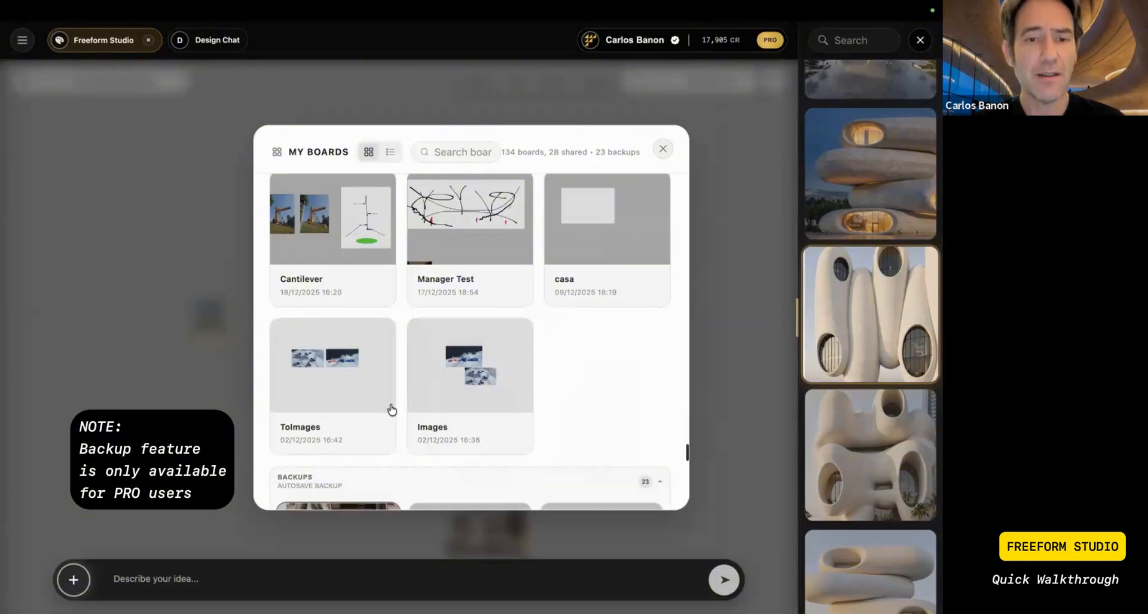
scroll(412, 338, "down", 4)
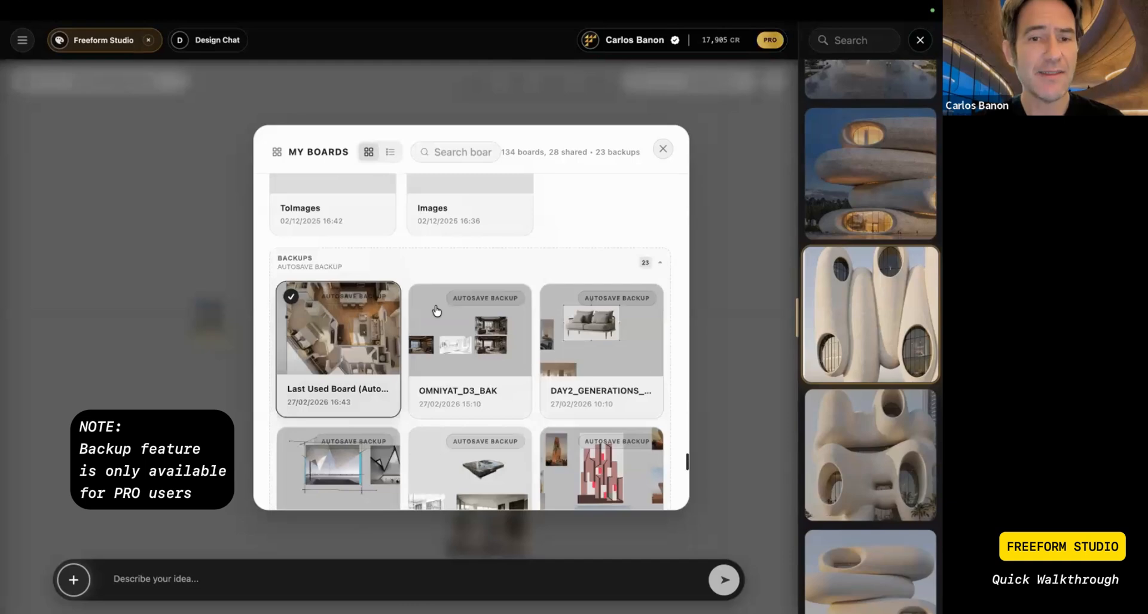
scroll(437, 310, "down", 4)
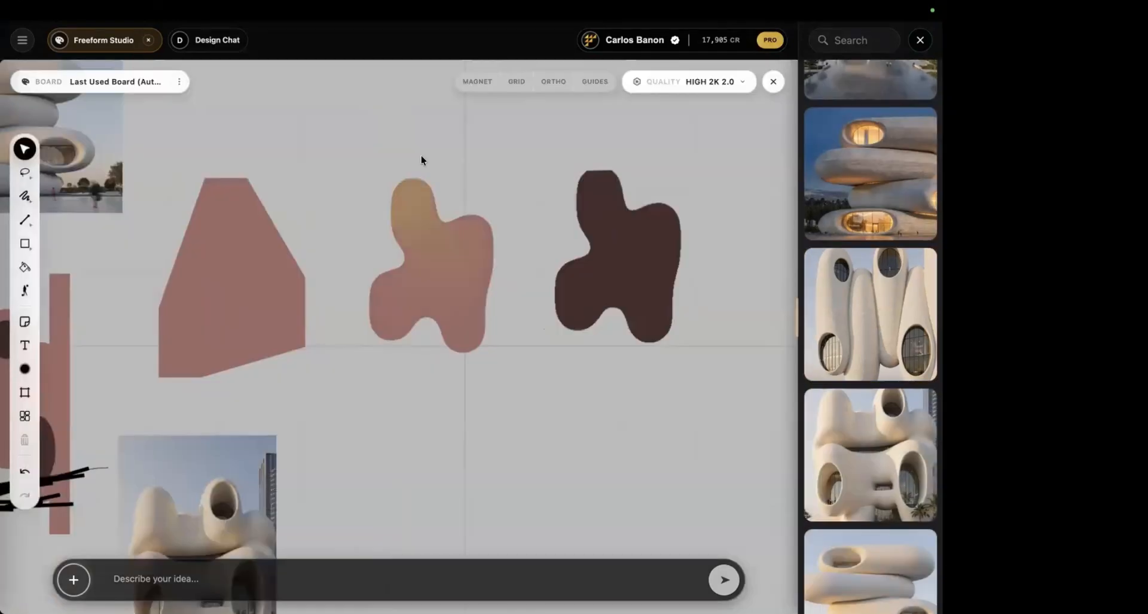
- Reshape the pink blob by shifting its upper, left and lower lobes, and delete the dark filled shape beside it
left_click(413, 202)
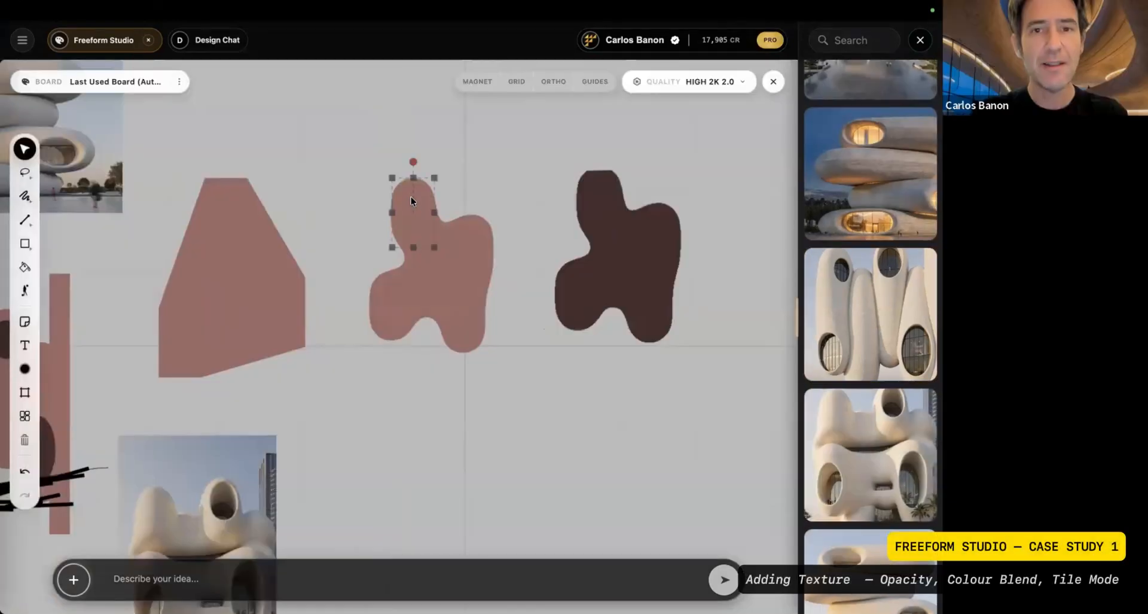
left_click(464, 229)
left_click(375, 305)
left_click_drag(375, 305, 366, 293)
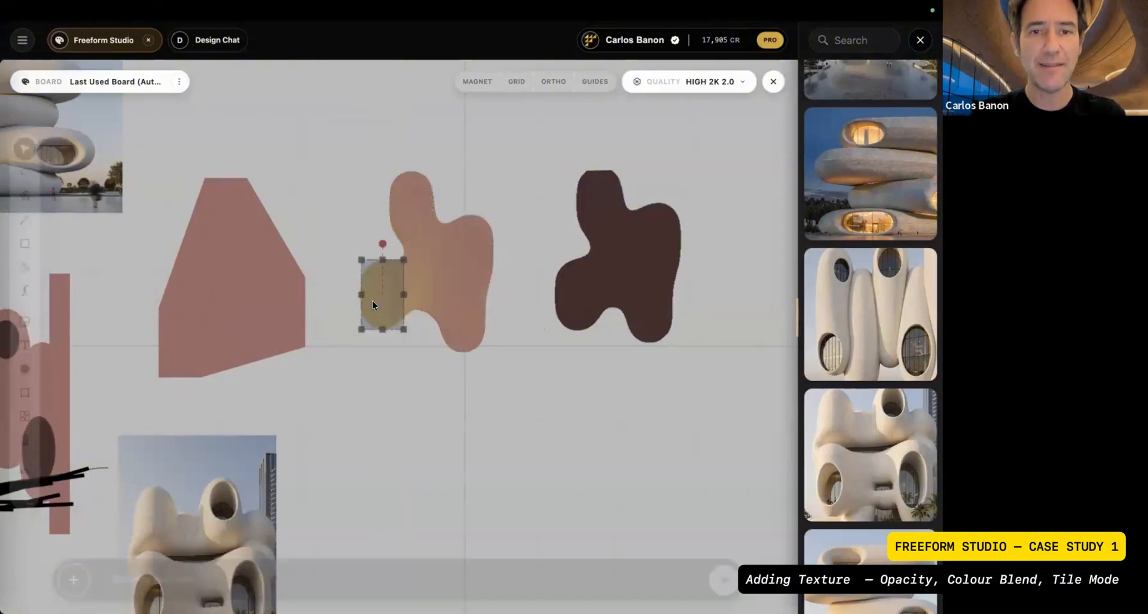
left_click_drag(465, 324, 443, 318)
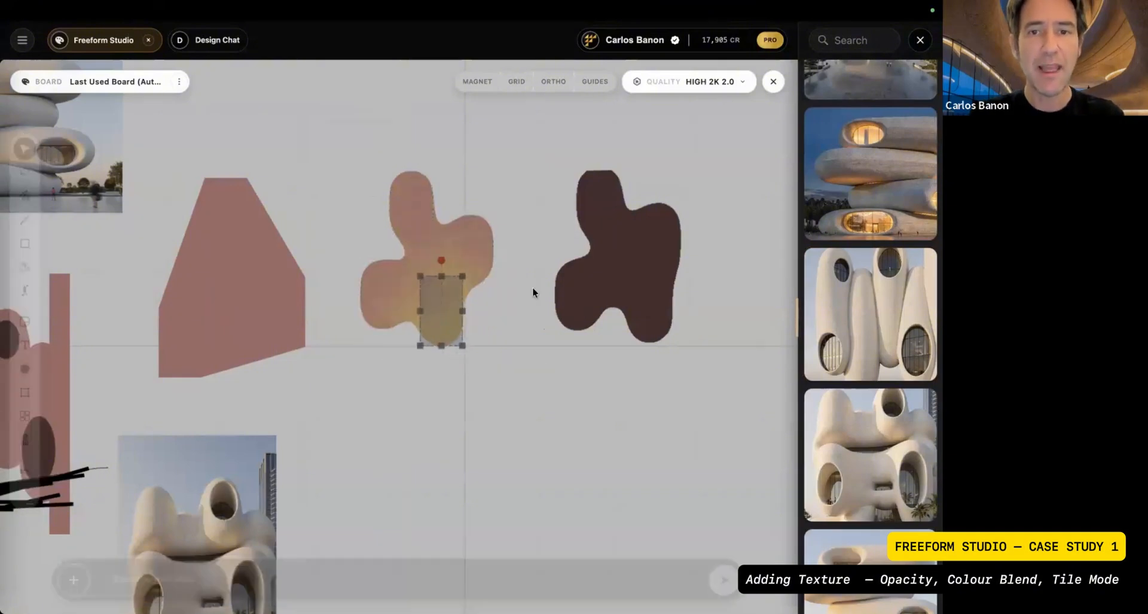
left_click(609, 257)
key("Delete")
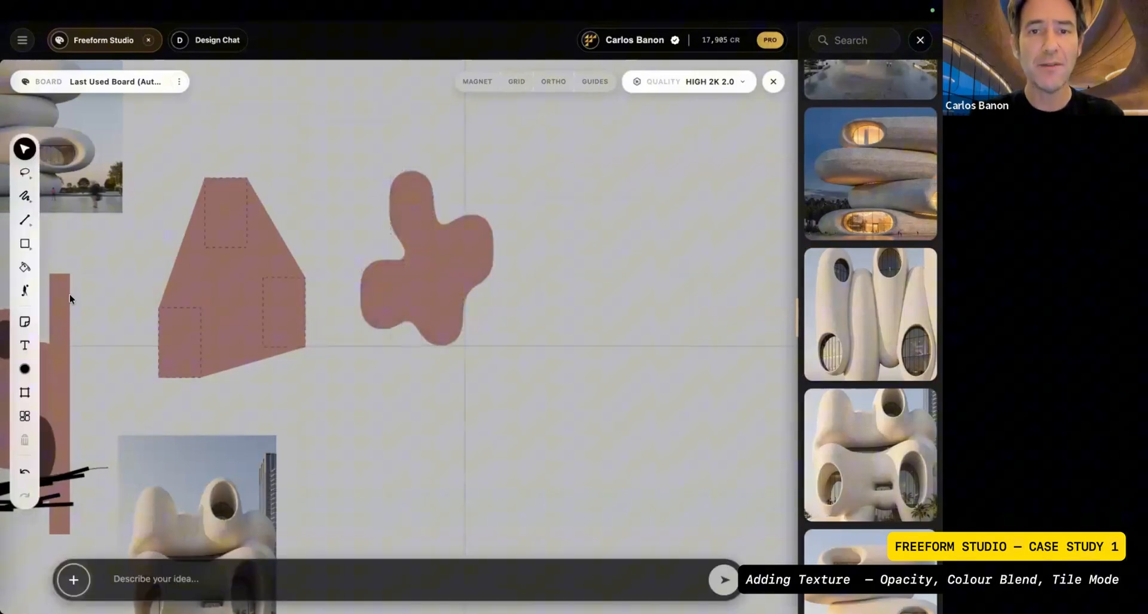
- Fill the reshaped pink blob with the paint bucket and move the dark filled shape to the right of it
left_click(25, 268)
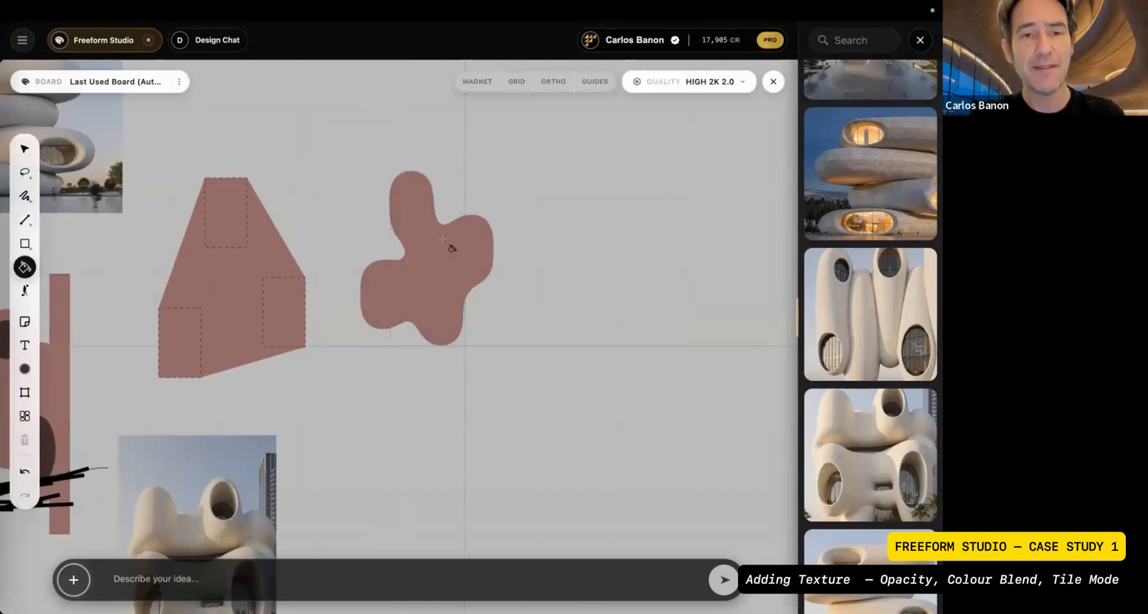
left_click(439, 258)
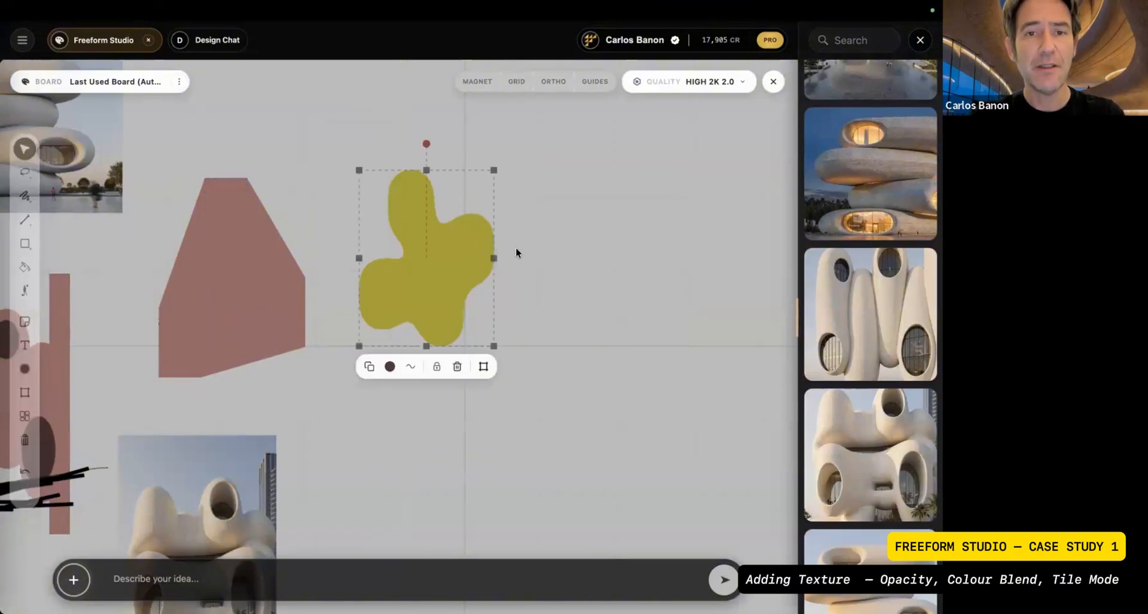
left_click_drag(431, 249, 591, 247)
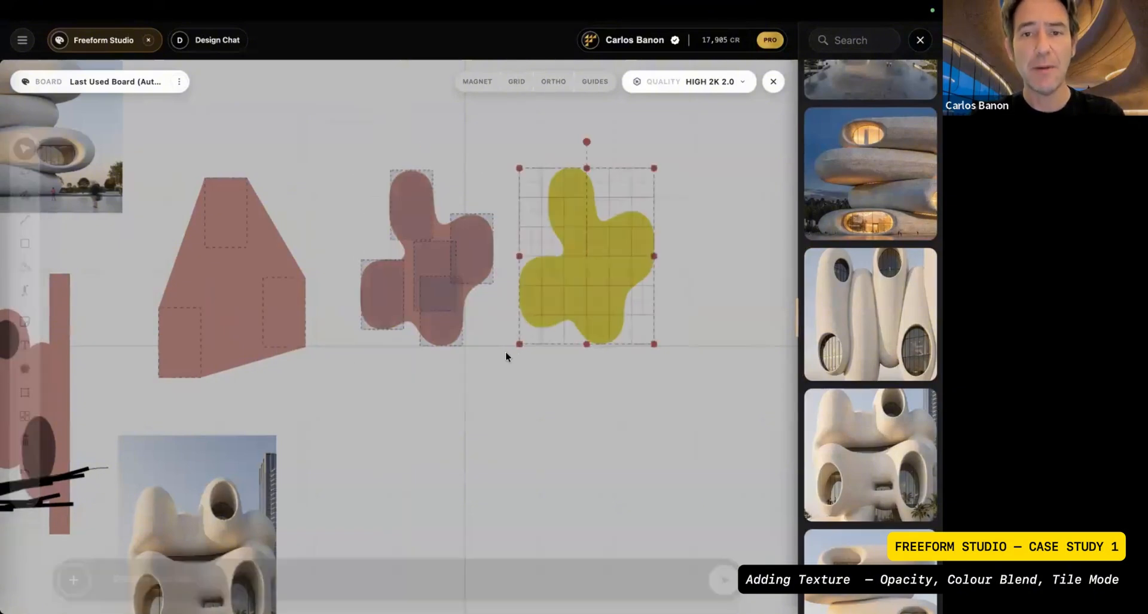
left_click_drag(571, 300, 586, 302)
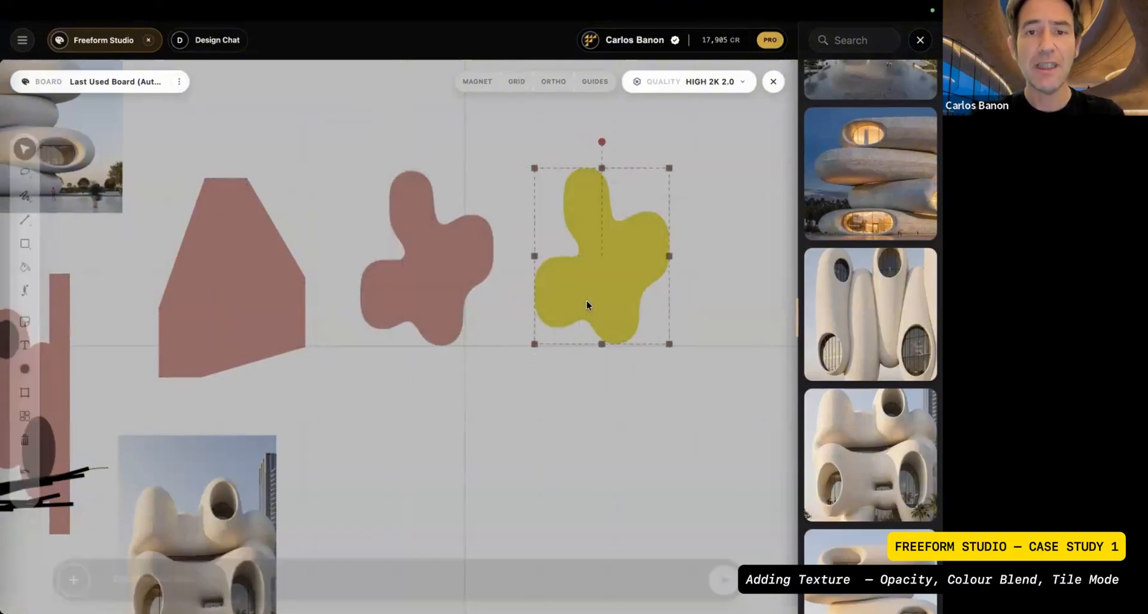
- Cut the lower part out of the dark shape with the freehand lasso and move the piece below it
left_click(24, 173)
left_click(77, 171)
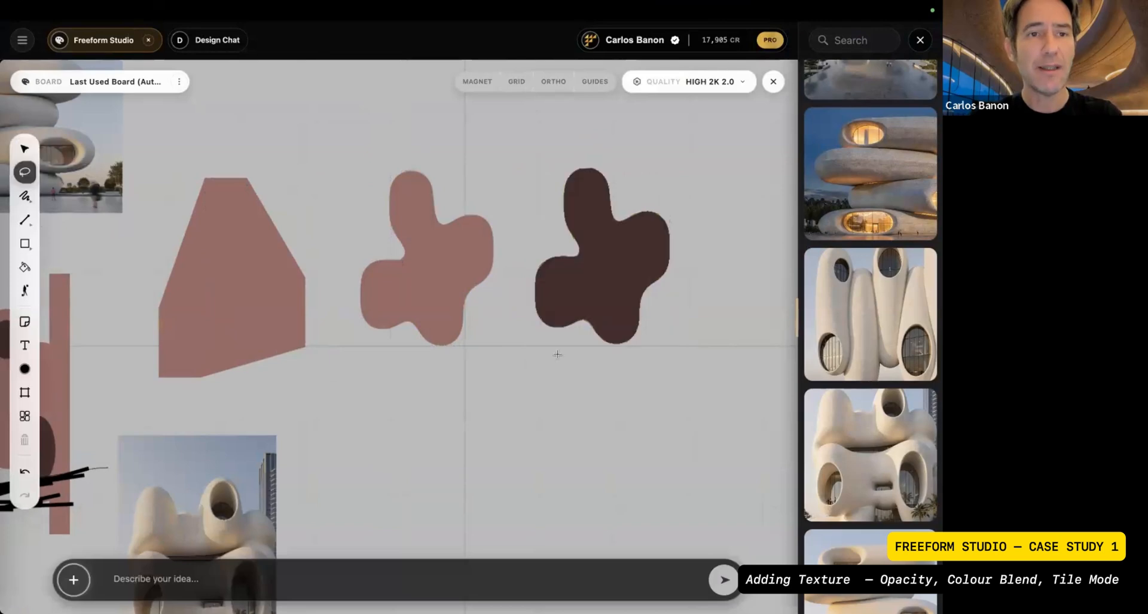
left_click_drag(551, 354, 616, 290)
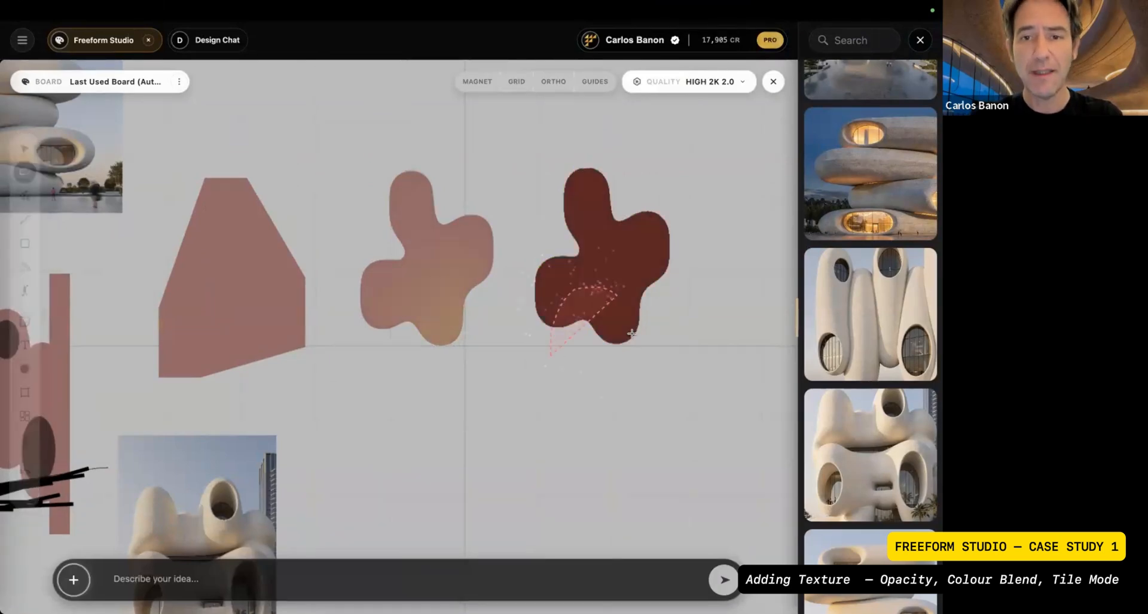
left_click_drag(632, 333, 596, 368)
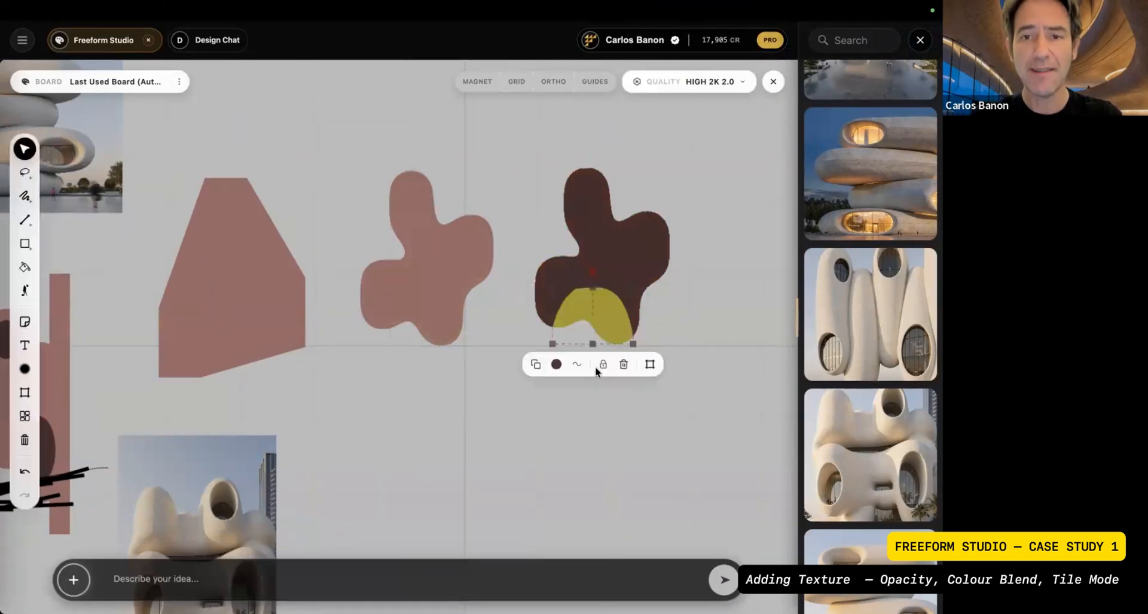
left_click(91, 199)
- Cut an angular piece from the left side of the dark shape with the polygonal lasso and move it below the shape
left_click(20, 173)
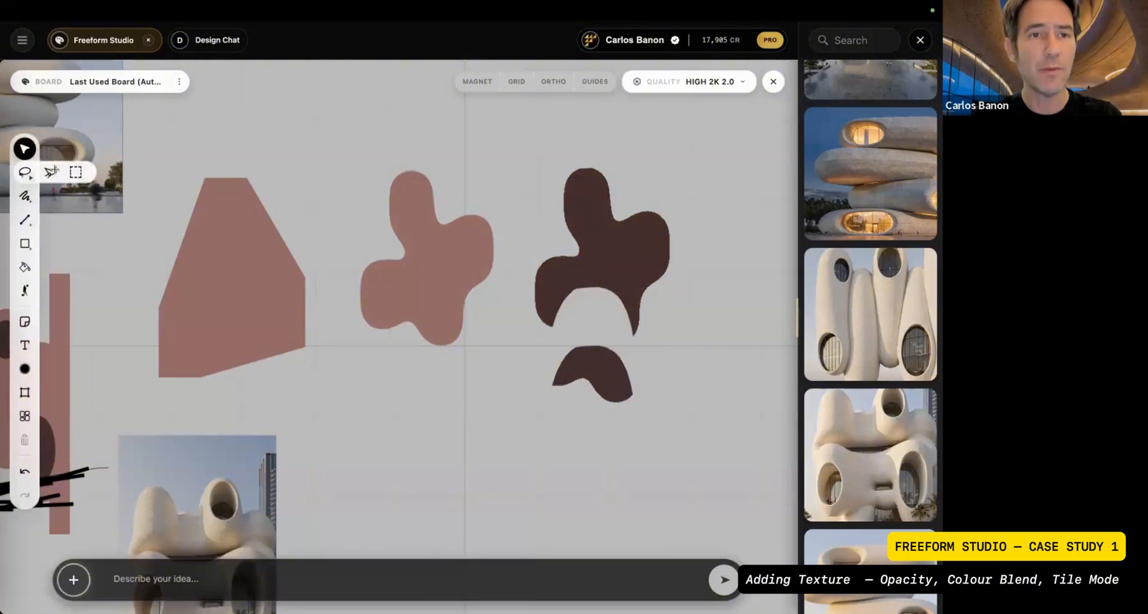
left_click(52, 172)
left_click(591, 225)
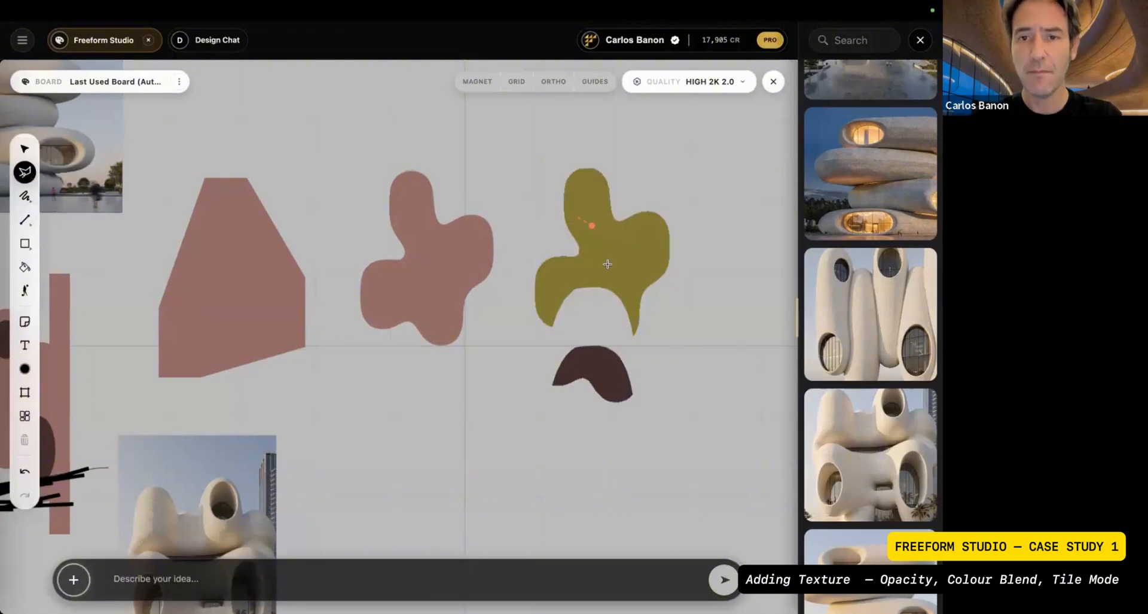
left_click(583, 257)
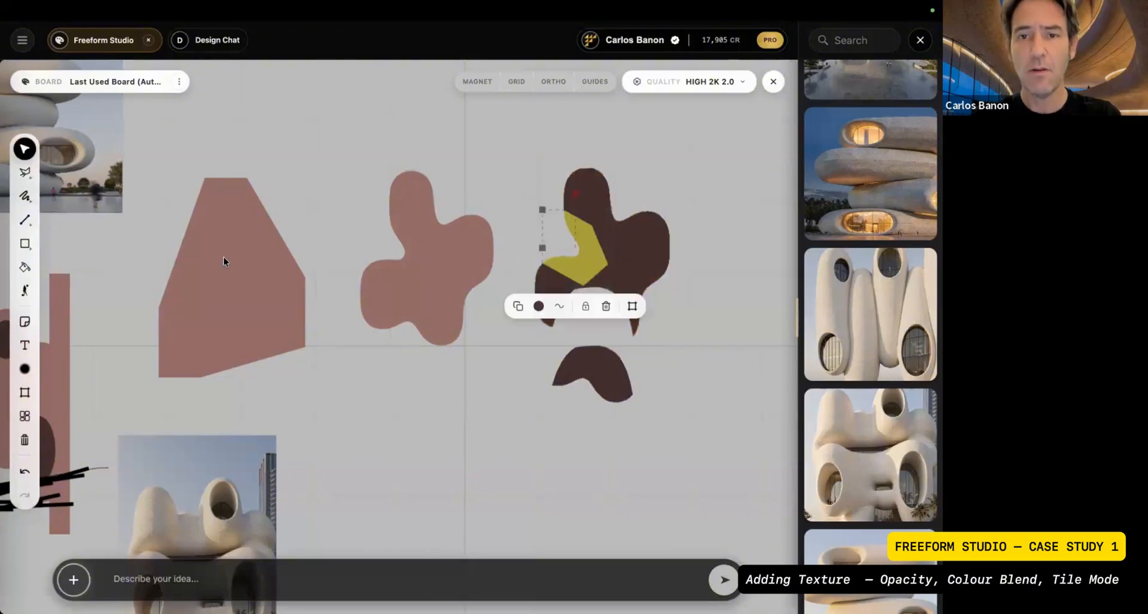
left_click_drag(575, 252, 510, 411)
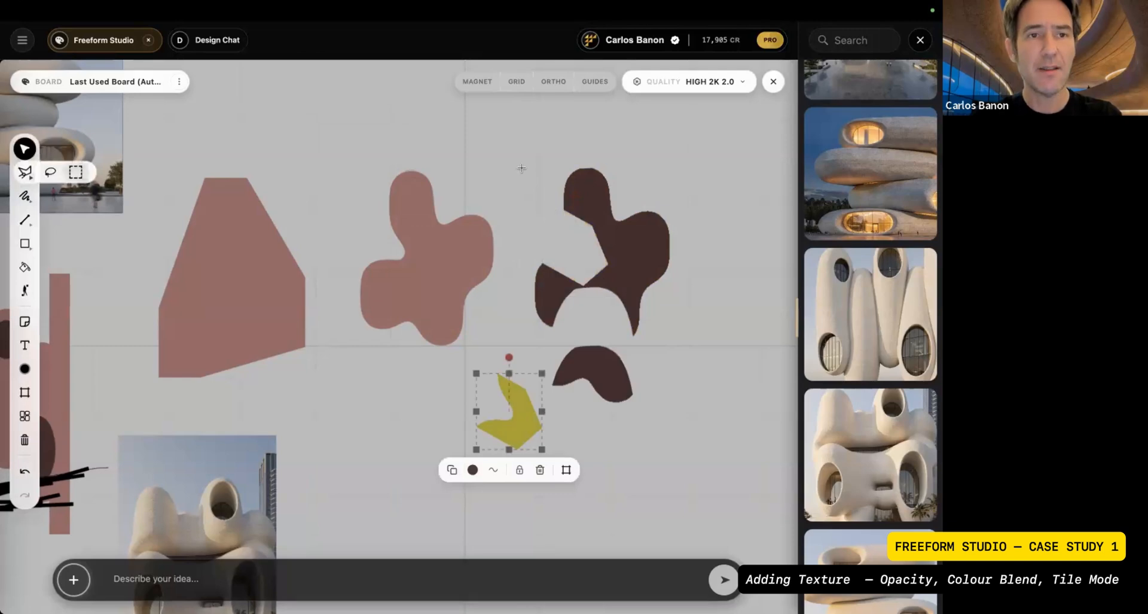
- Cut the upper-right lobe off the dark shape with the rectangular selection and move the piece away from it
left_click(75, 171)
mouse_move(684, 148)
left_mouse_down()
mouse_move(629, 243)
mouse_move(673, 216)
left_mouse_up()
left_click(623, 158)
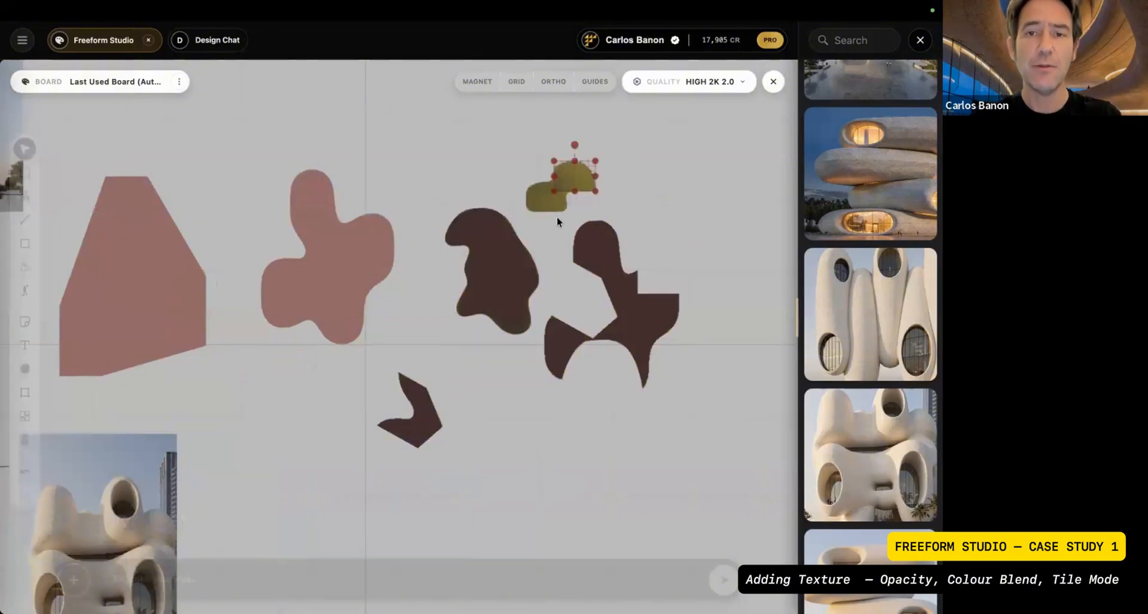
- Select all the cut dark pieces beside the pink blob and delete them
left_click(557, 216)
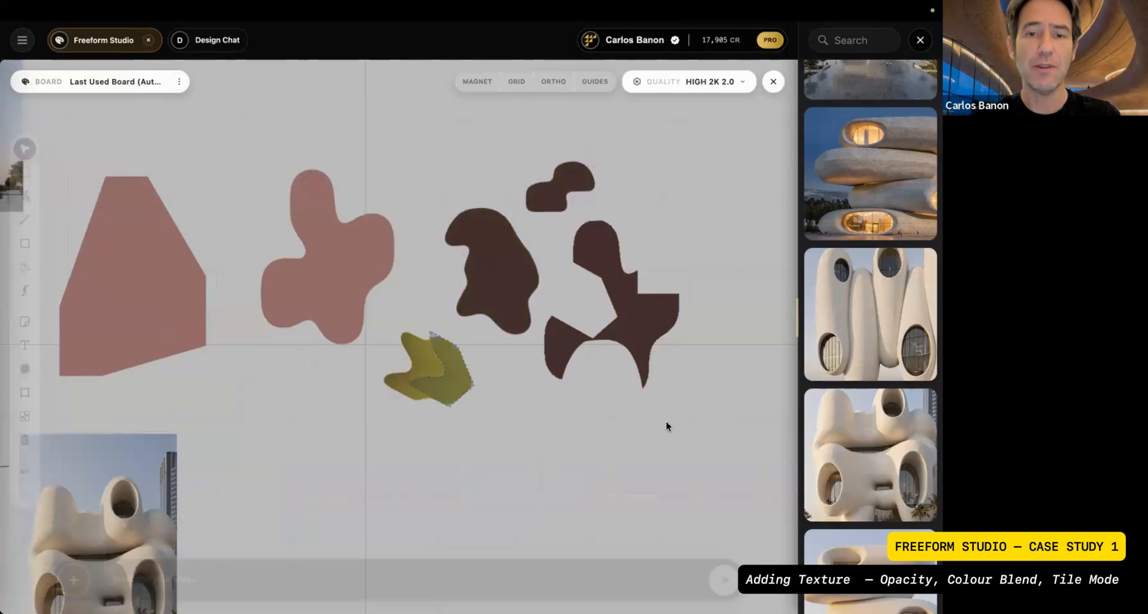
left_click_drag(666, 420, 469, 164)
key("Delete")
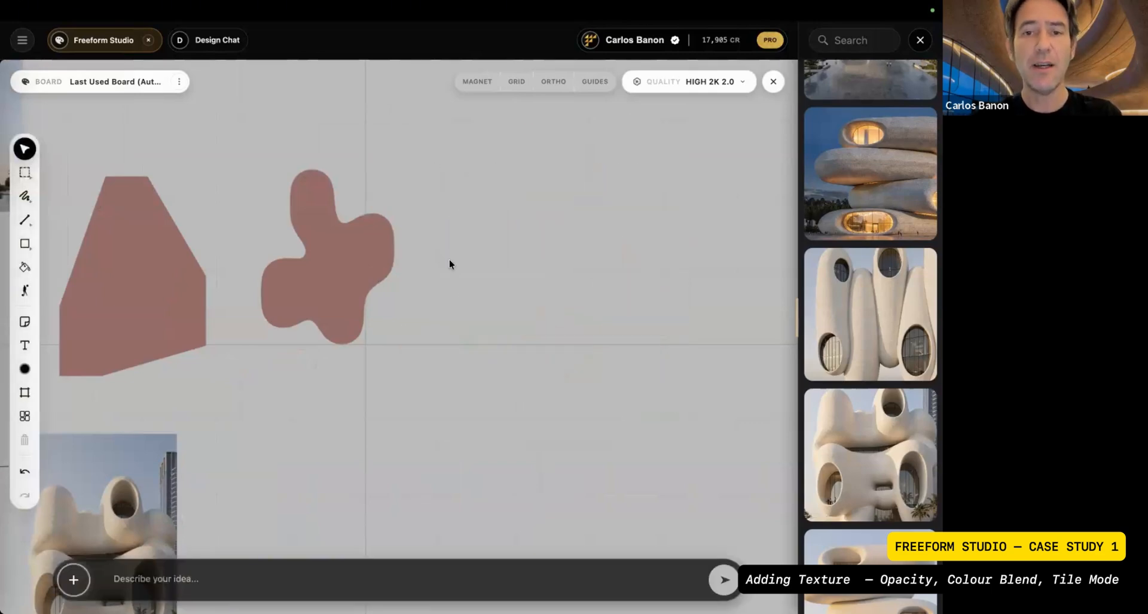
- Fill the pink blob again in dark brown and place the filled shape to the right of it
scroll(510, 217, "left", 3)
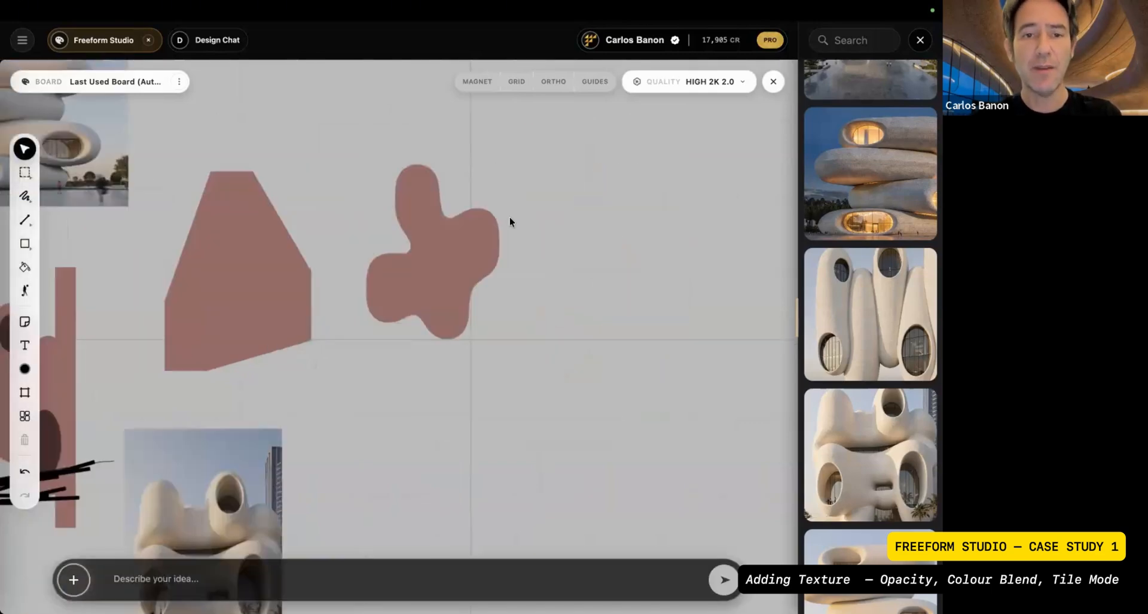
scroll(636, 256, "left", 4)
scroll(635, 256, "right", 4)
scroll(635, 256, "up", 2)
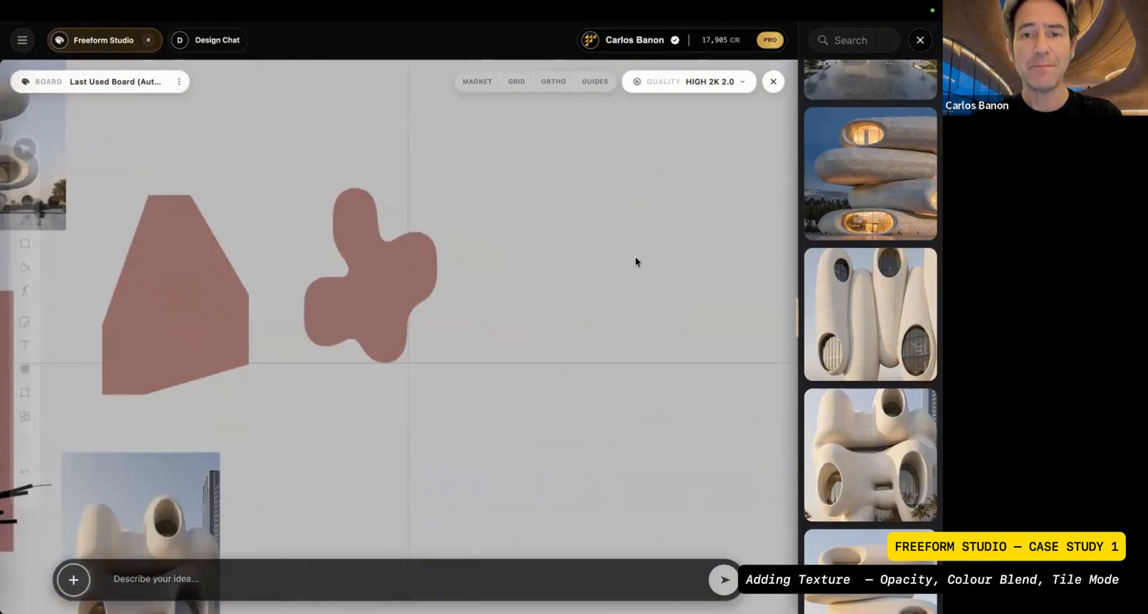
left_click(326, 275)
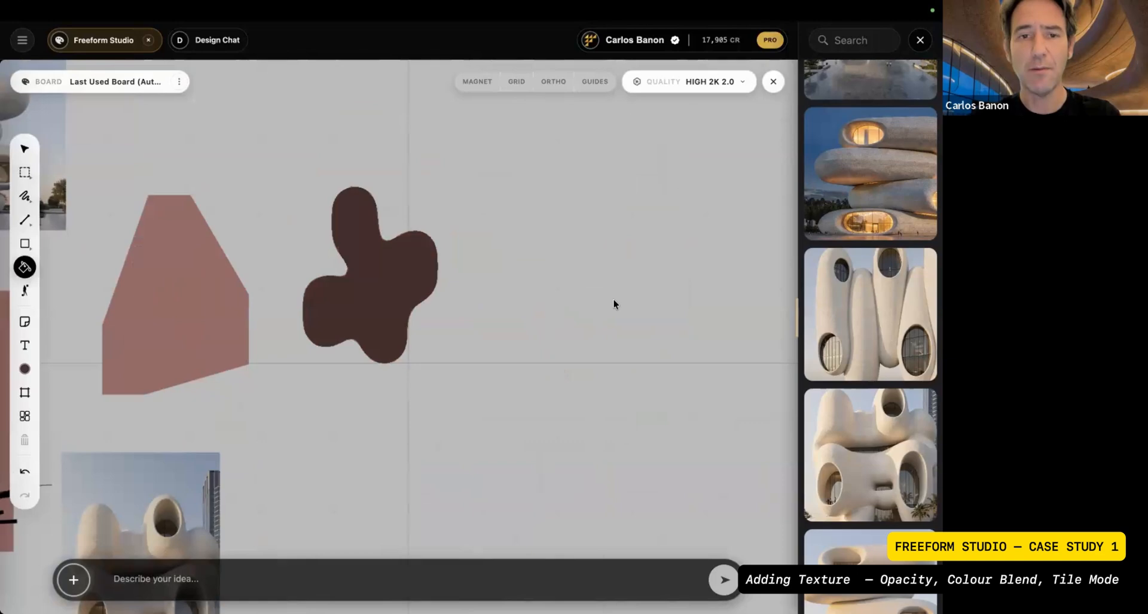
left_click_drag(369, 283, 537, 257)
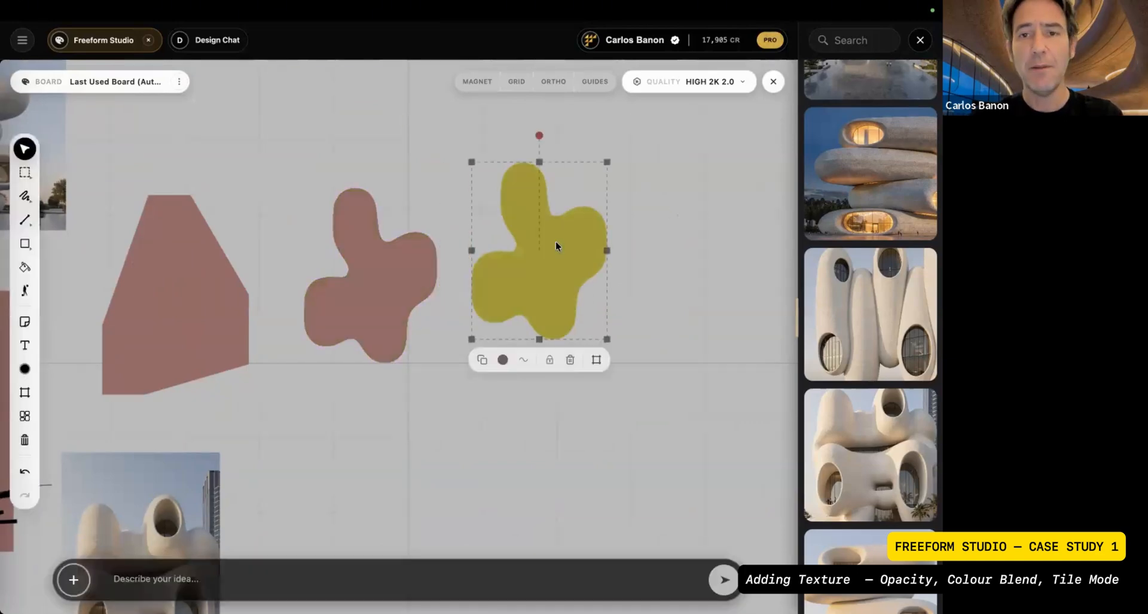
- Apply the library image of the white vertical tubular facade with oval windows as a texture on the filled blob shape
scroll(555, 241, "right", 5)
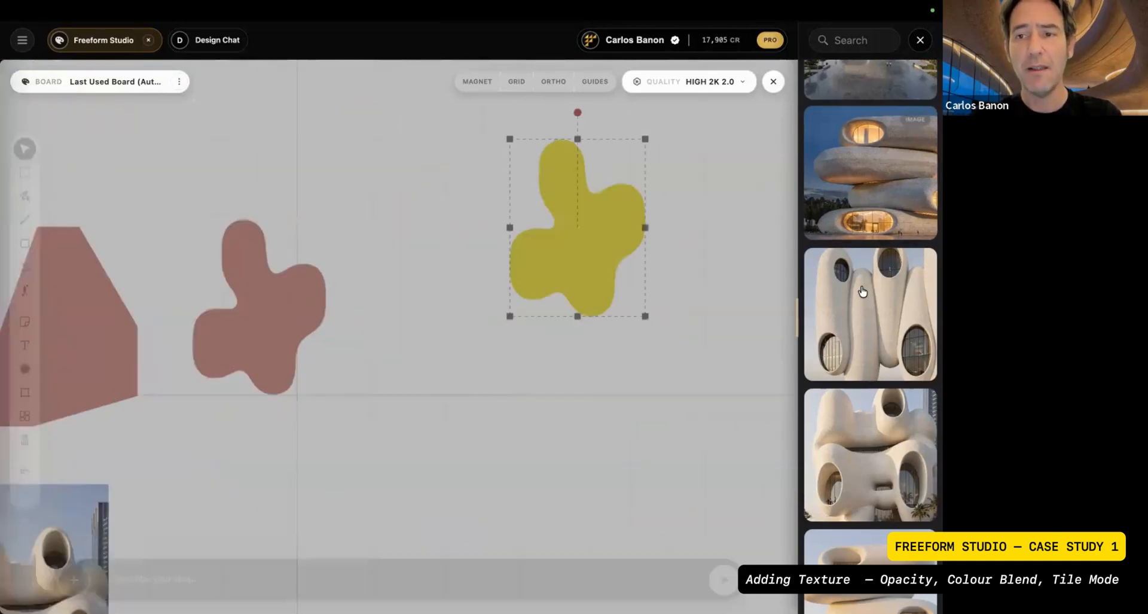
left_click_drag(863, 292, 587, 235)
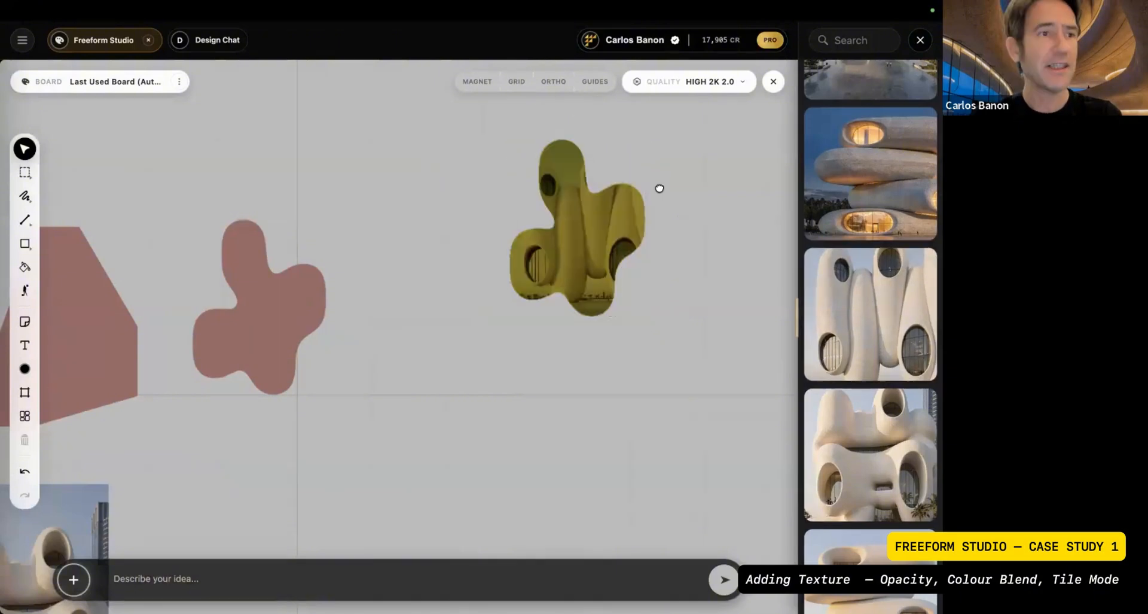
scroll(658, 186, "right", 2)
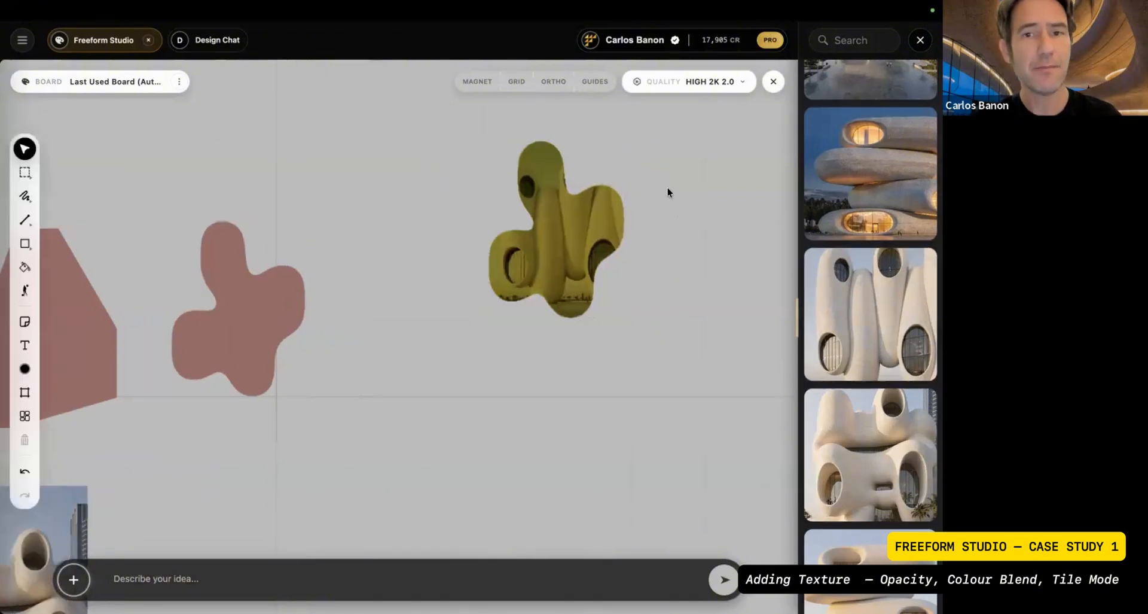
- Replace the blob's texture with the library image of the stacked horizontal rounded volumes lit at dusk
scroll(864, 323, "right", 2)
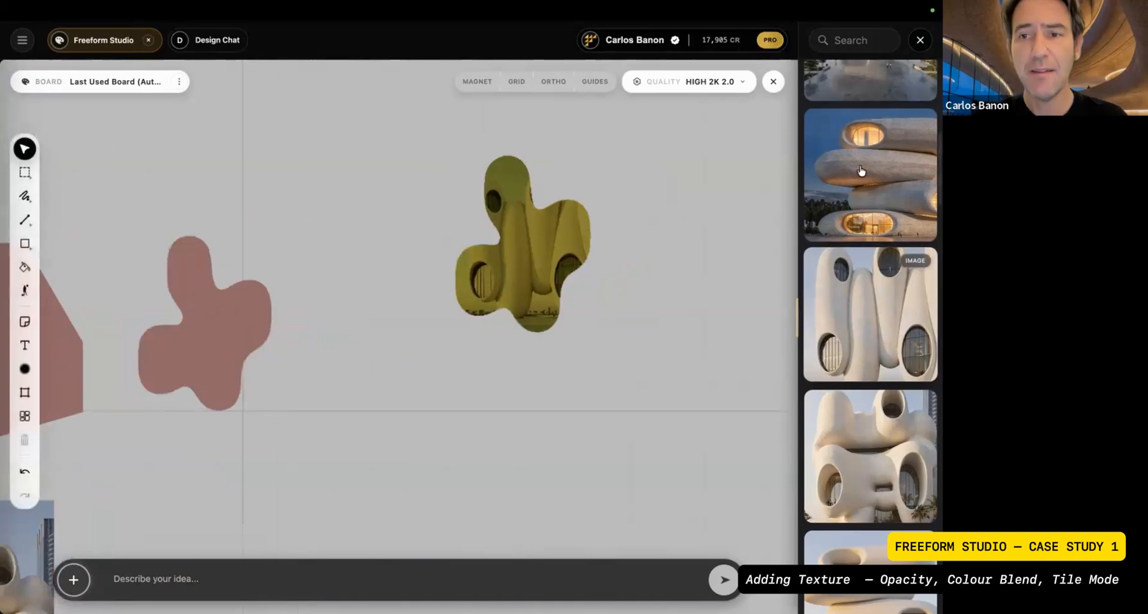
left_click_drag(861, 172, 537, 241)
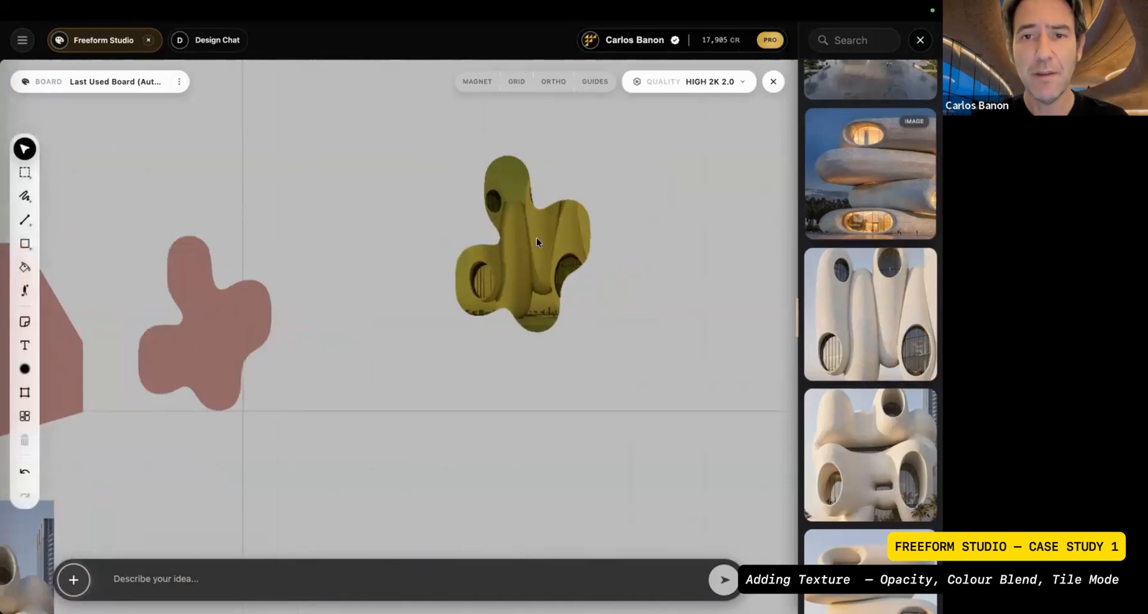
scroll(578, 224, "up", 3)
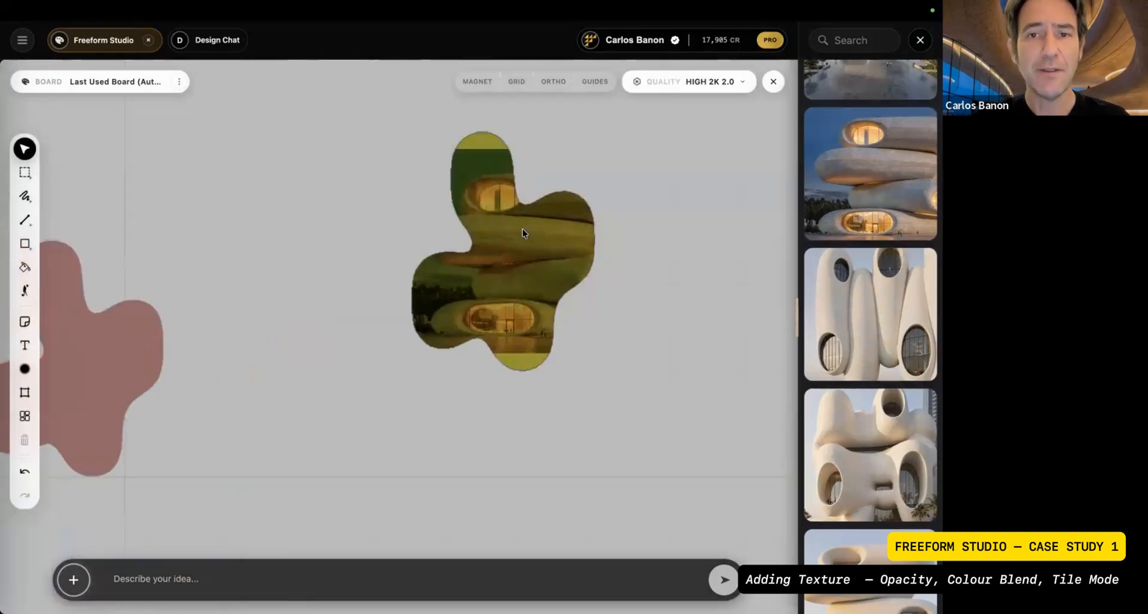
scroll(496, 224, "down", 2)
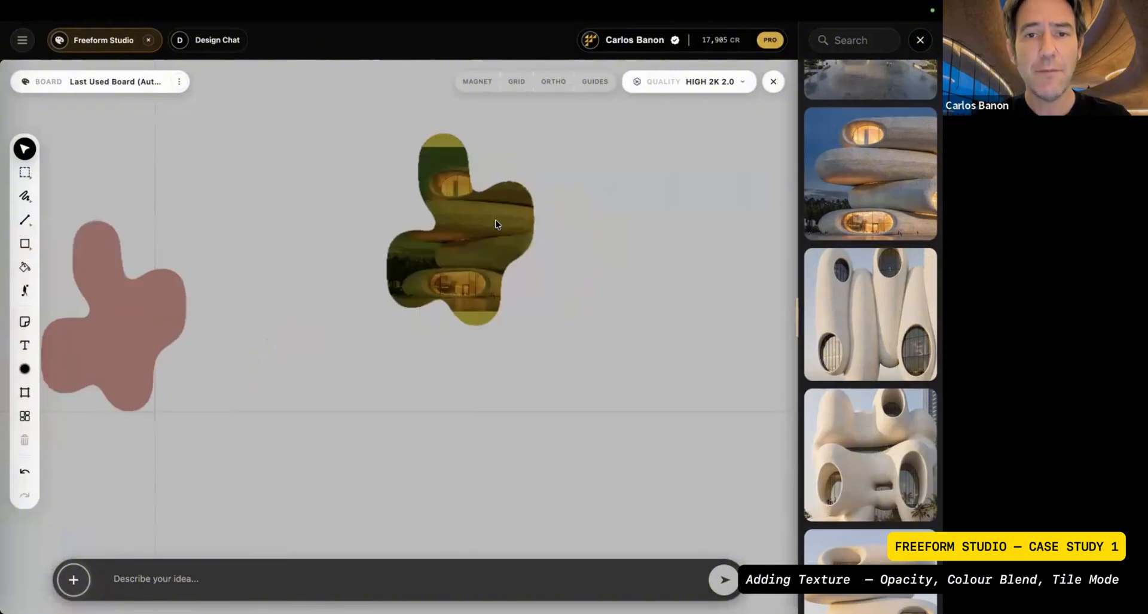
- Switch the Opacity option of the blob's texture to Off
left_click(475, 223)
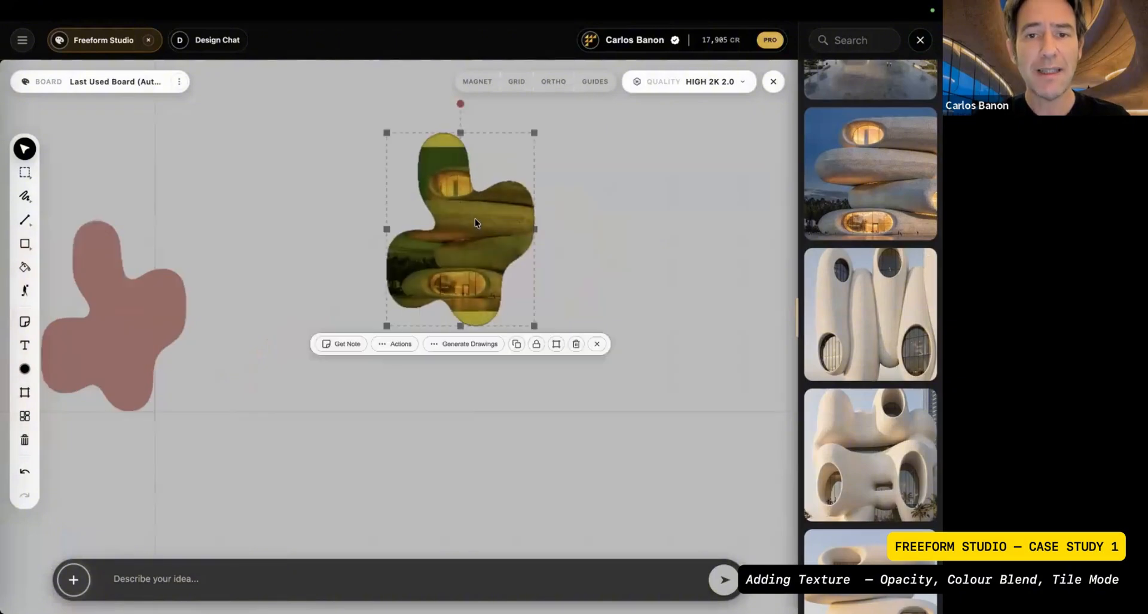
right_click(524, 419)
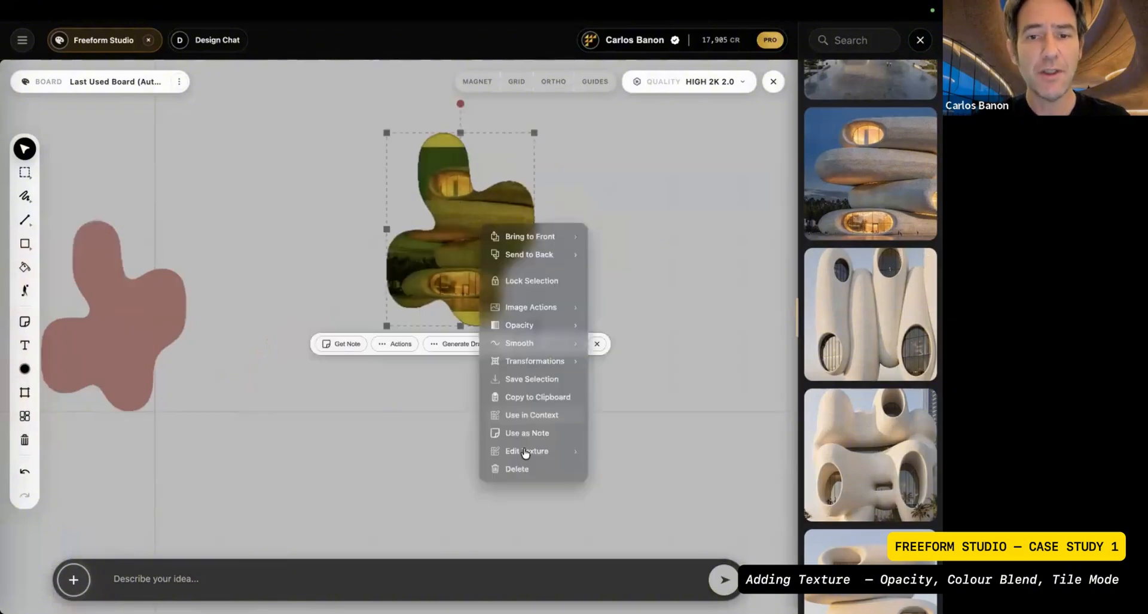
mouse_move(525, 452)
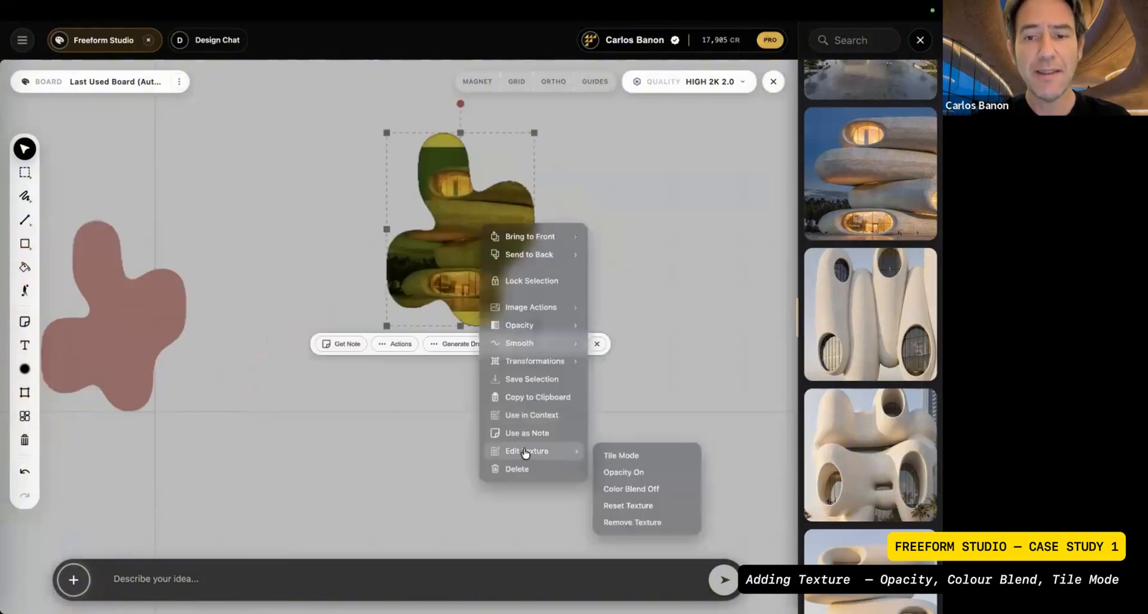
left_click(640, 455)
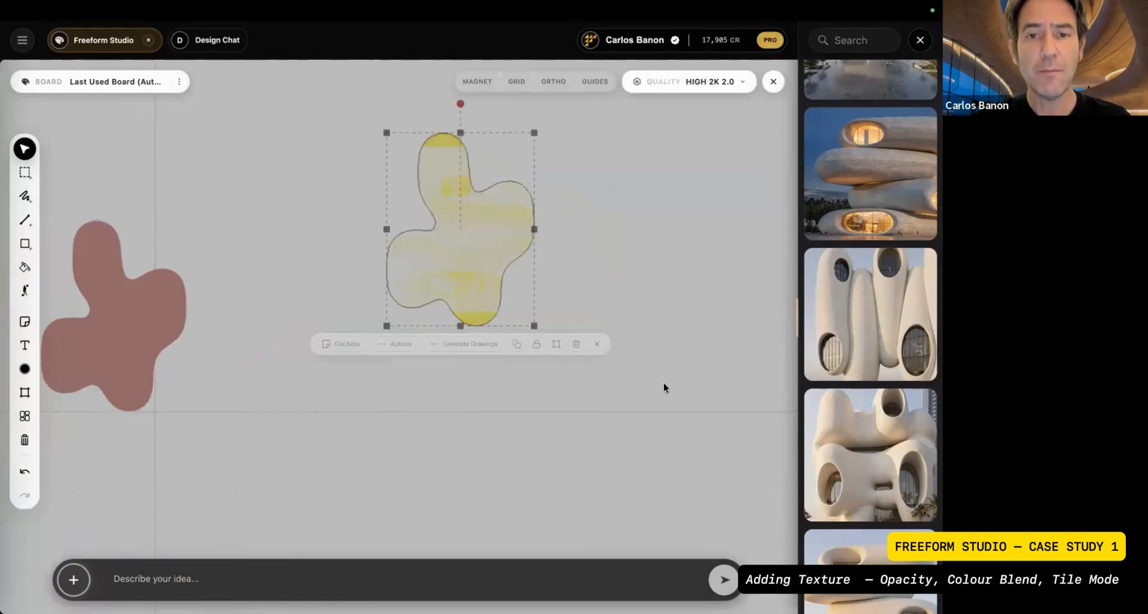
- Switch the Opacity option of the blob's texture back to On
scroll(134, 487, "down", 1)
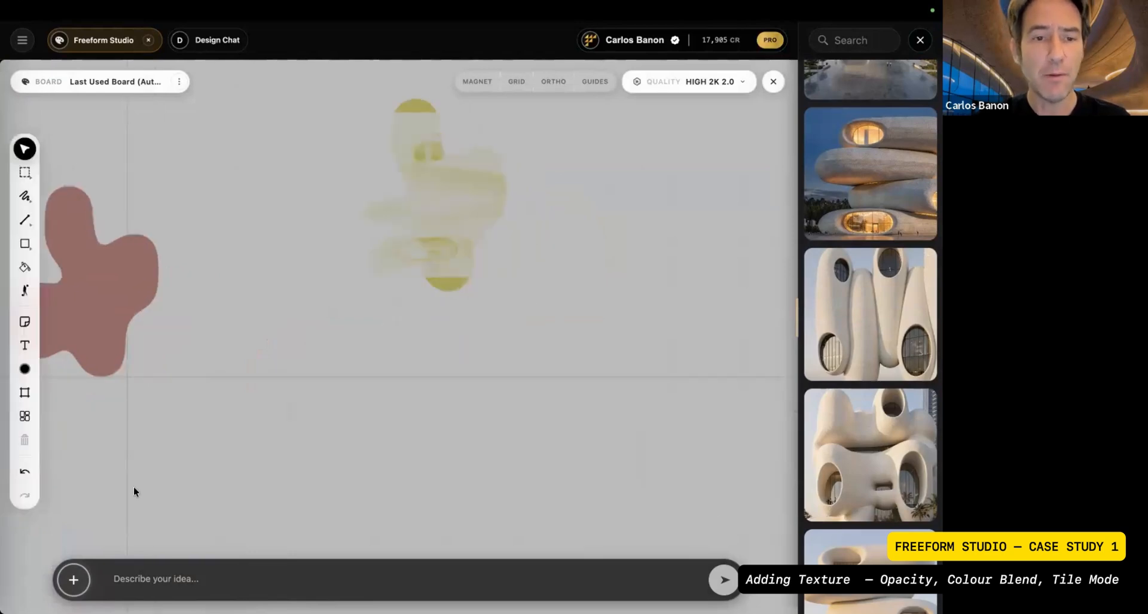
left_click(446, 274)
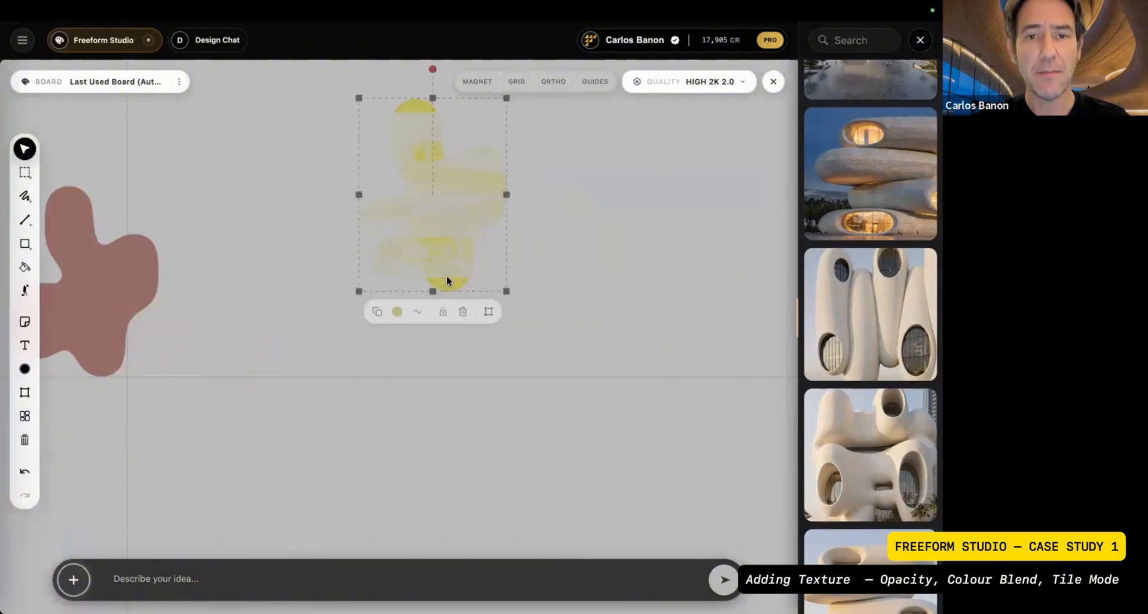
right_click(482, 305)
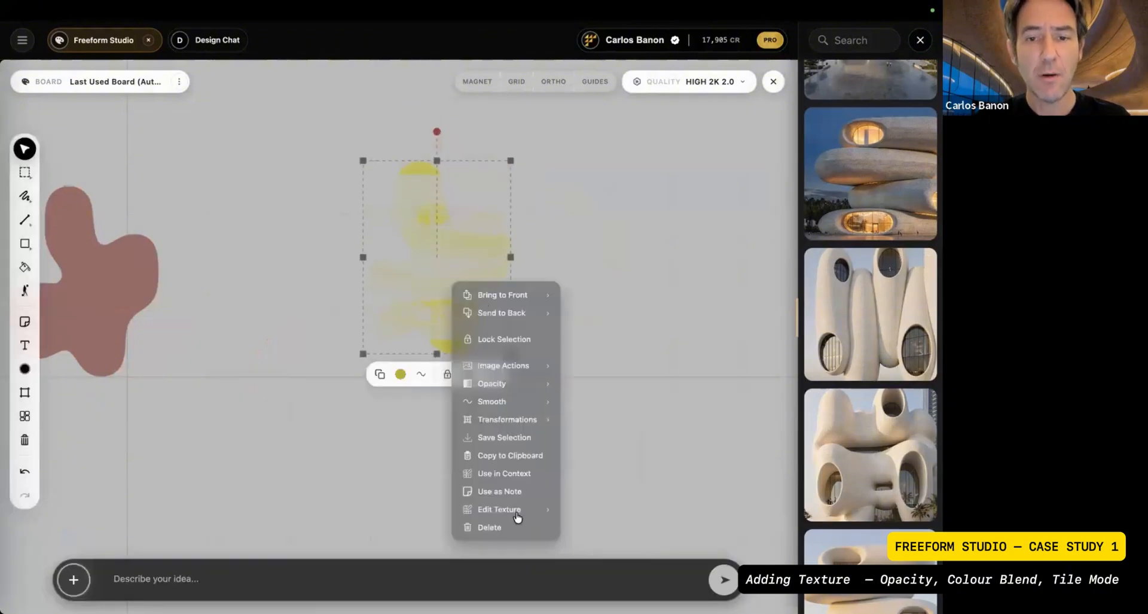
mouse_move(517, 513)
left_click(597, 528)
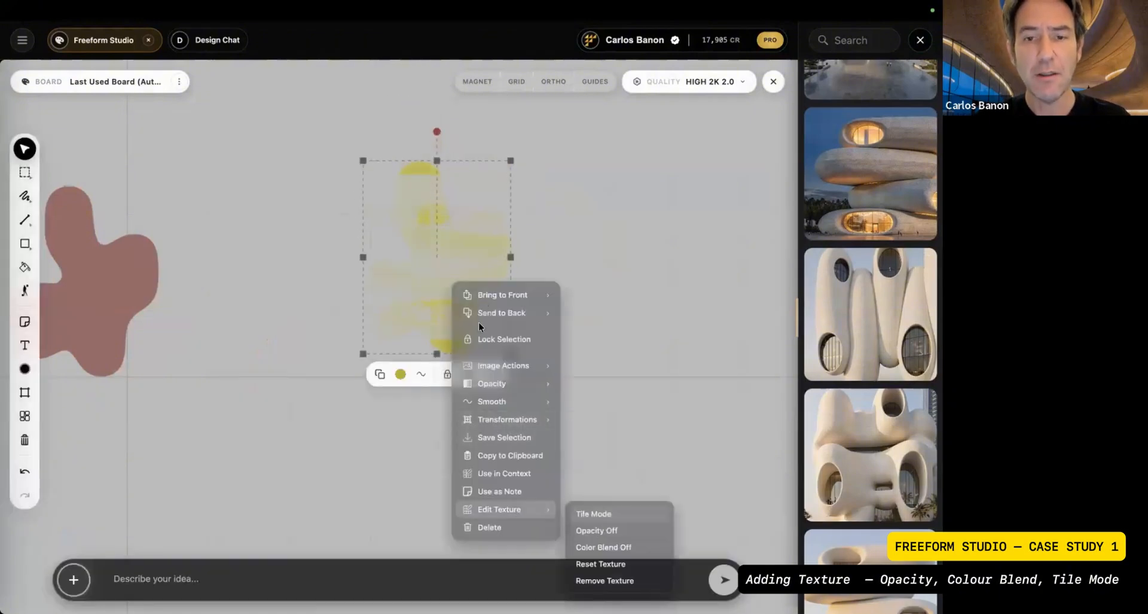
- Switch the Color Blend option of the blob's texture to On
right_click(464, 310)
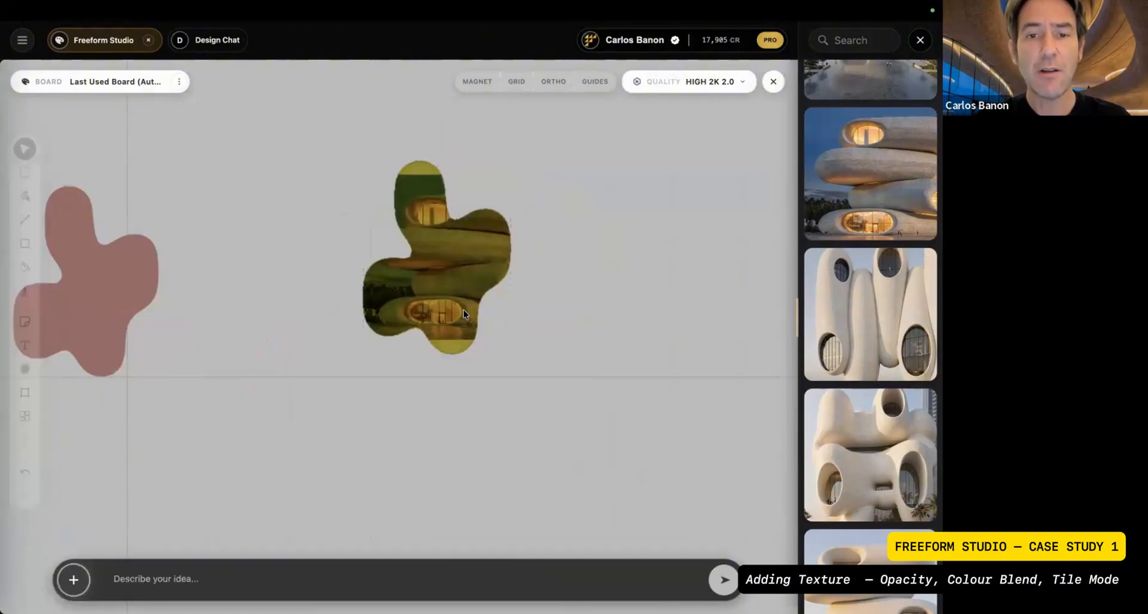
right_click(505, 445)
mouse_move(529, 544)
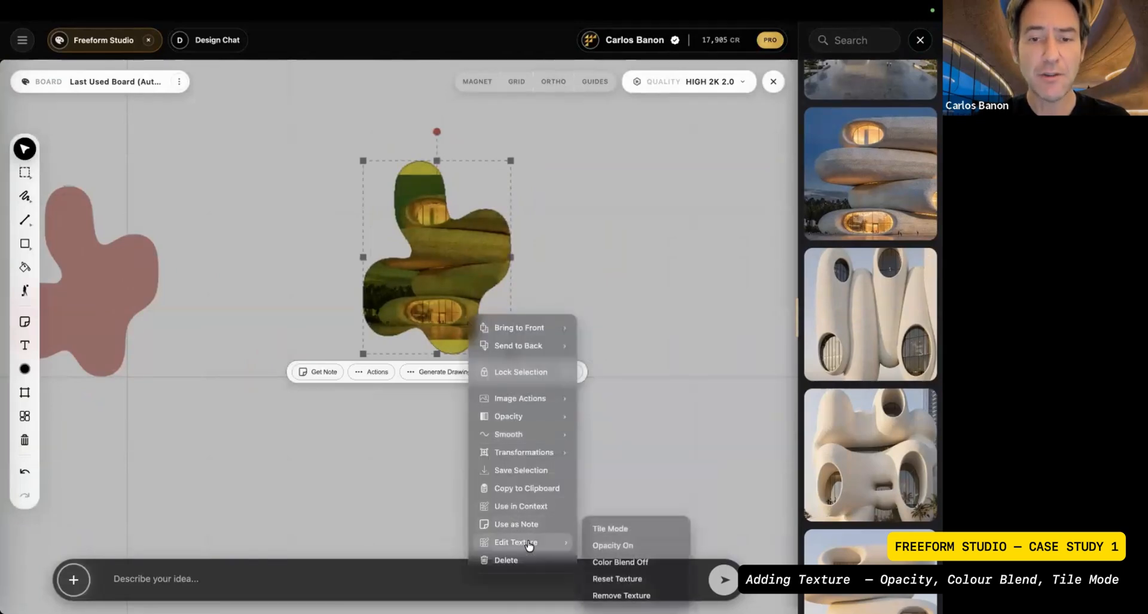
left_click(623, 361)
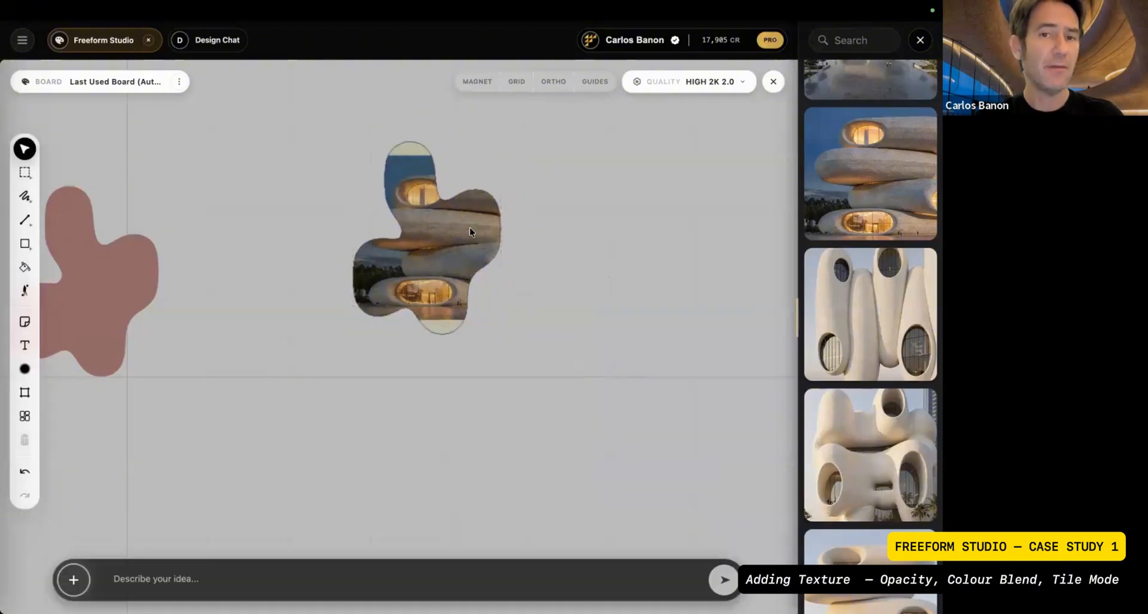
left_click(432, 250)
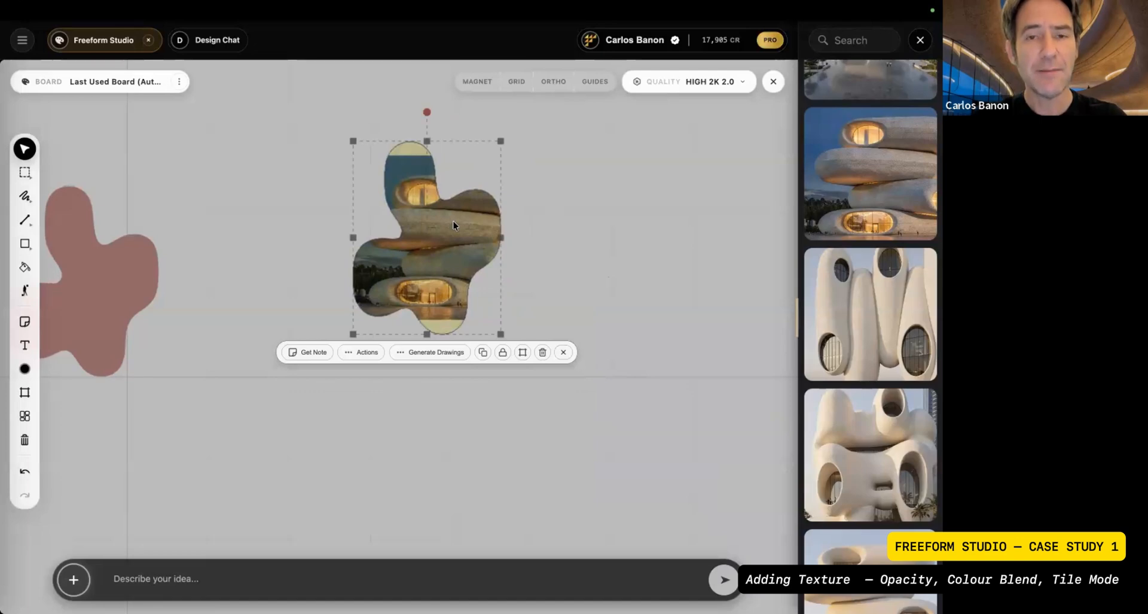
left_click(432, 234)
right_click(432, 233)
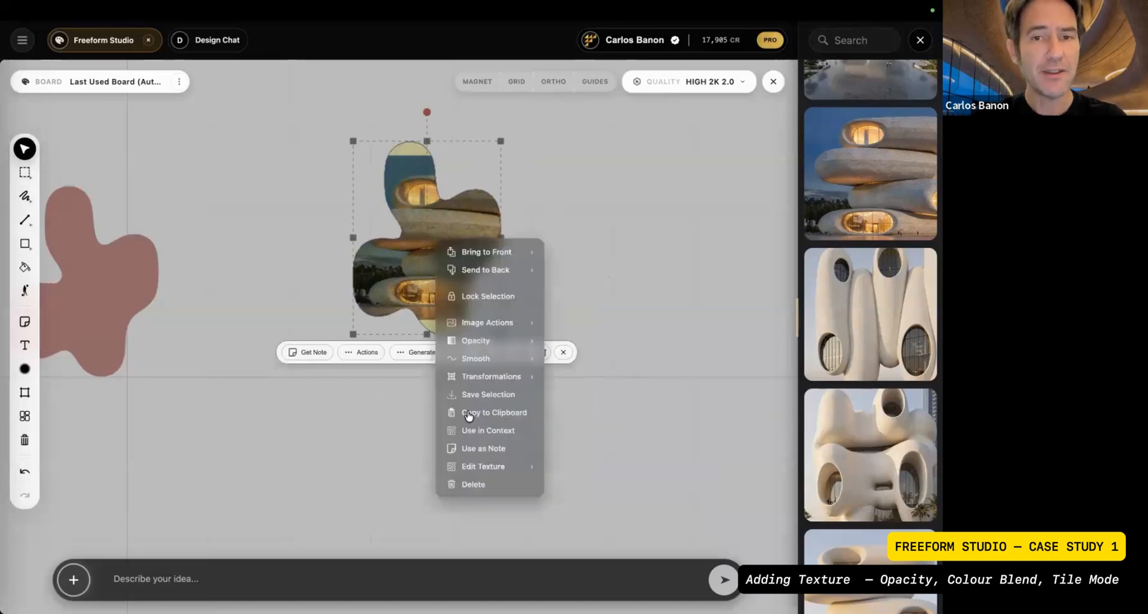
mouse_move(532, 465)
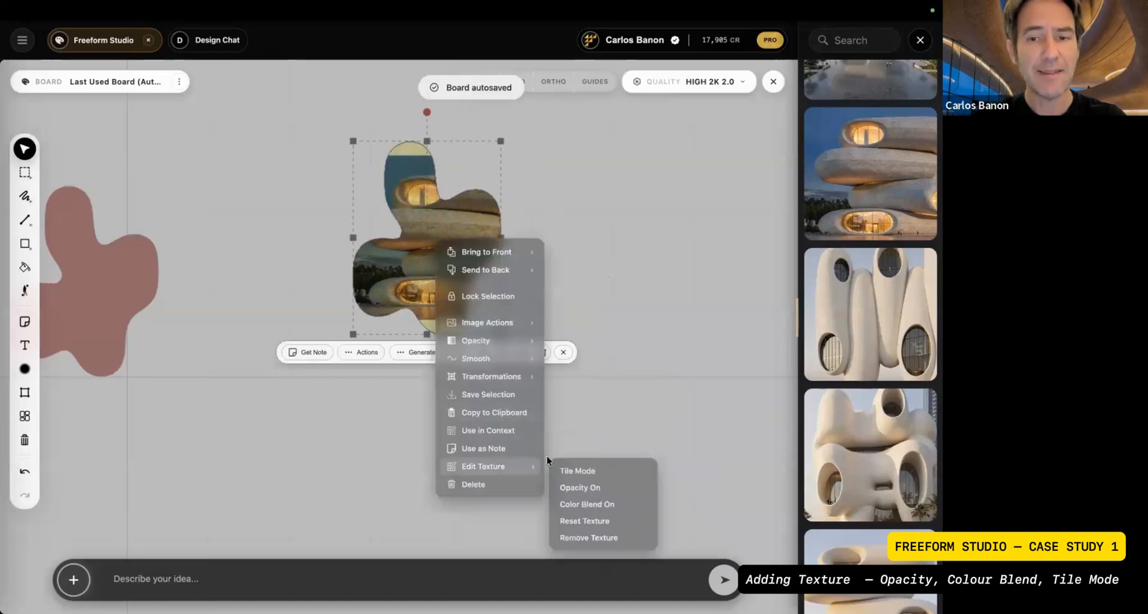
left_click(576, 470)
left_click(414, 279)
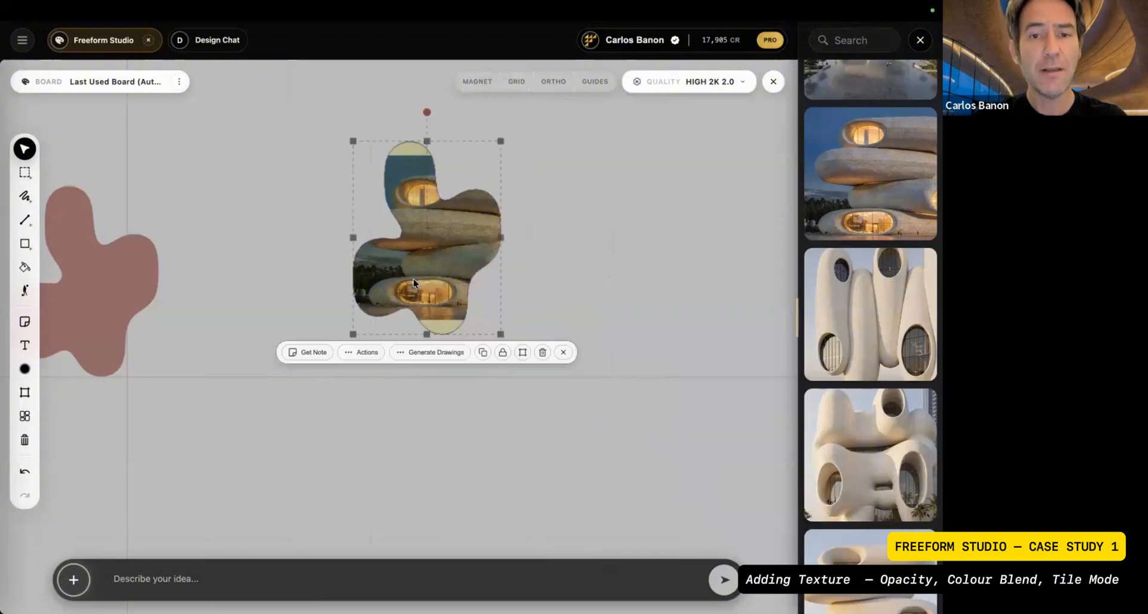
- Apply Tile Mode to the blob's texture and reduce the tile scale to 0.15x
right_click(414, 278)
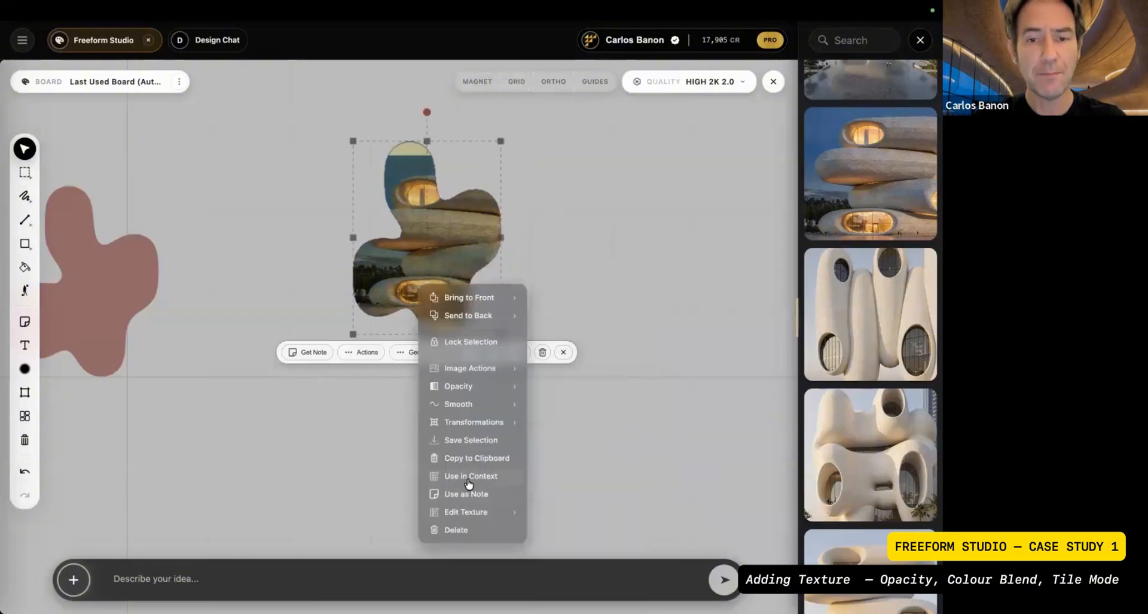
mouse_move(477, 513)
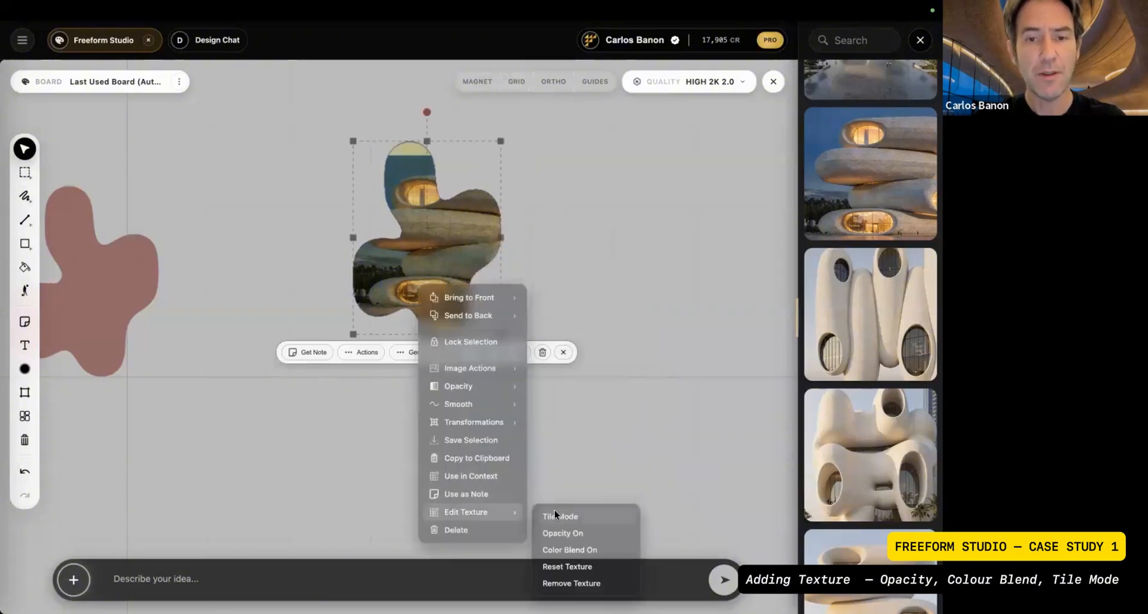
left_click(555, 513)
left_click_drag(435, 353, 416, 354)
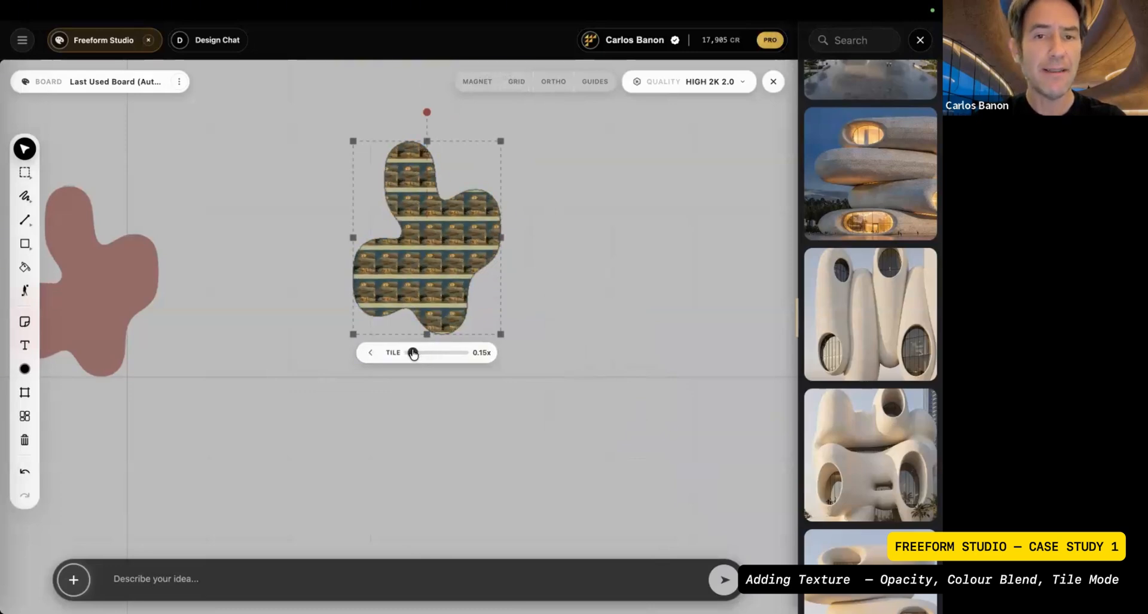
left_click(508, 316)
- Draw a wide dark brown rectangle in the empty area to the right of the tiled blob
scroll(508, 310, "right", 4)
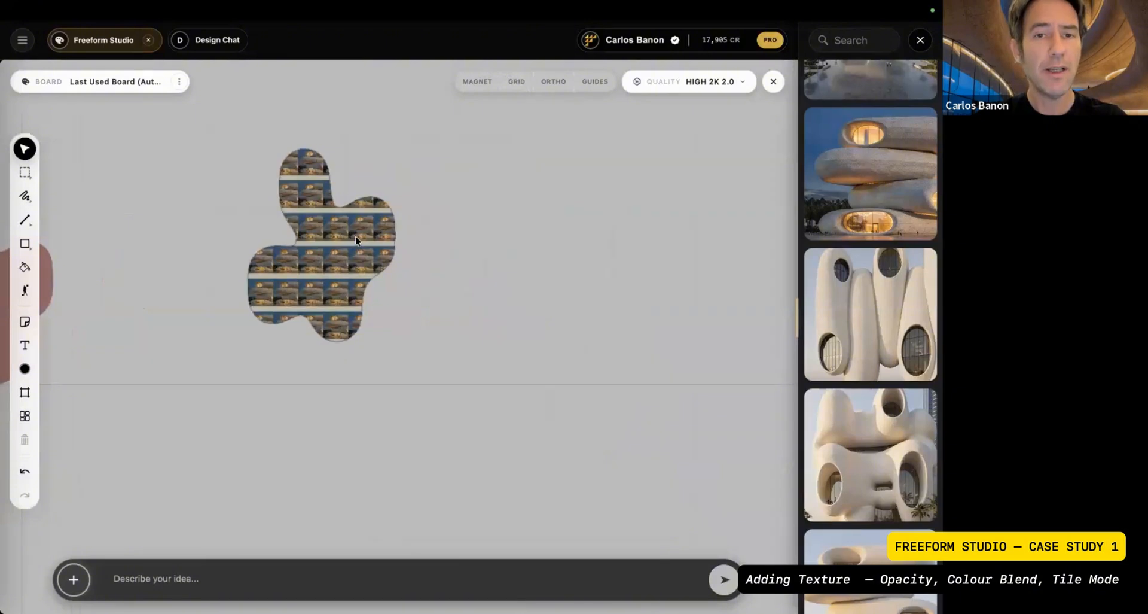
left_click(365, 248)
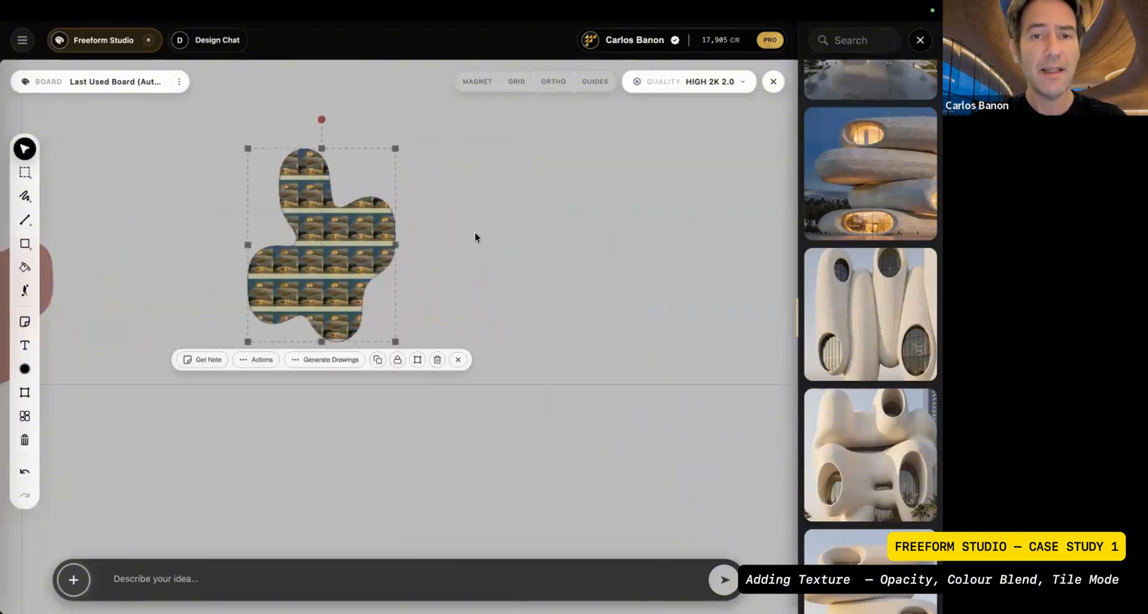
left_click(475, 232)
left_click_drag(147, 234, 41, 245)
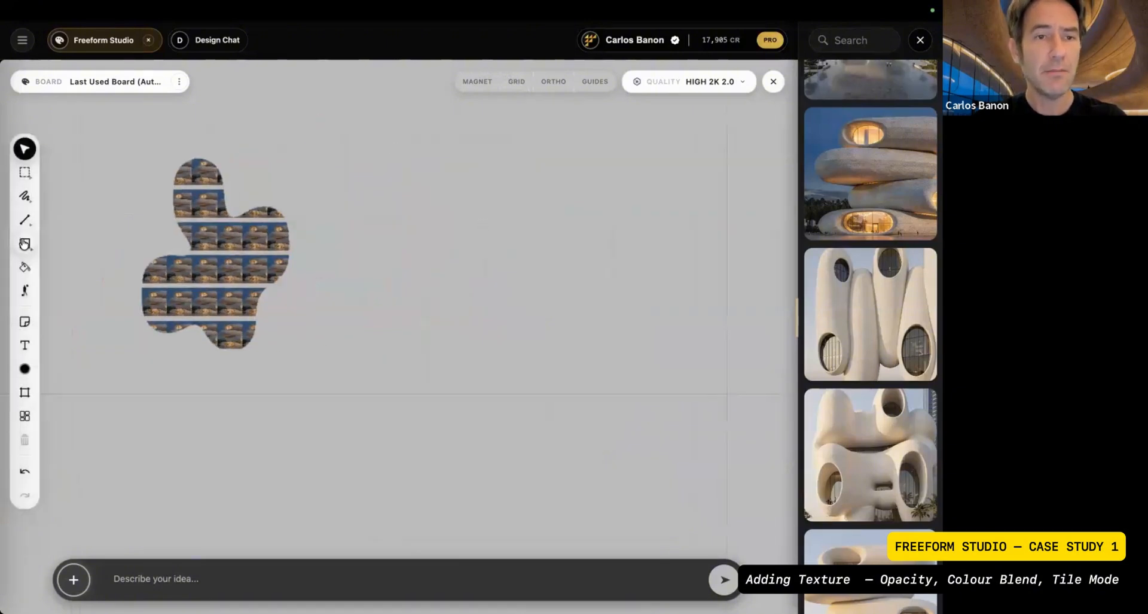
left_click(24, 243)
left_click_drag(451, 180, 676, 250)
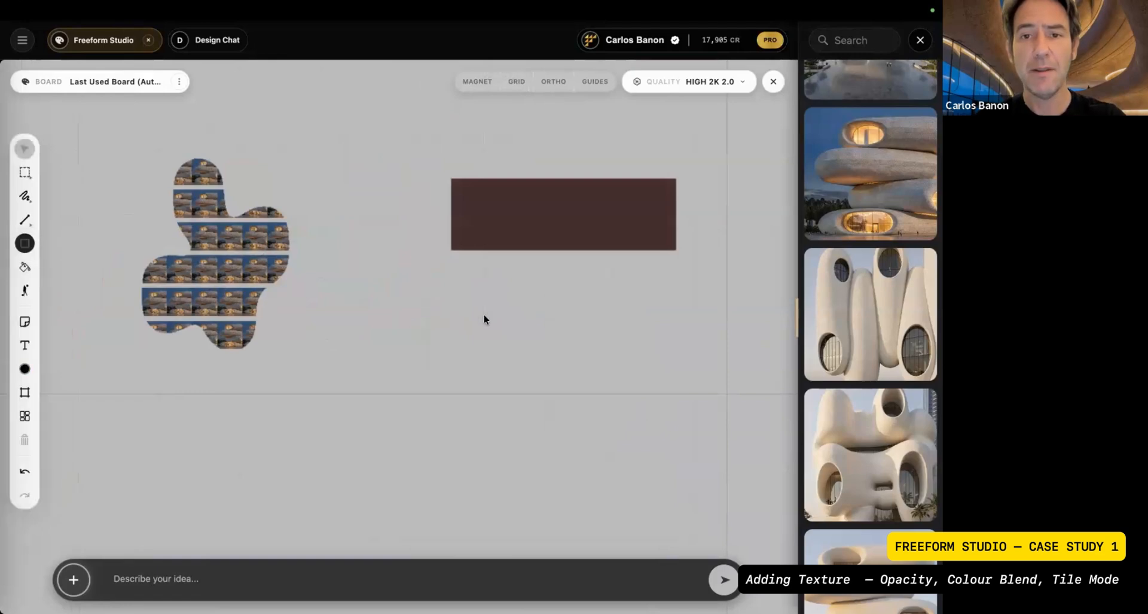
- Draw a small green square below the dark brown rectangle
mouse_move(479, 314)
left_mouse_down()
mouse_move(415, 286)
mouse_move(449, 384)
left_mouse_up()
scroll(414, 286, "up", 2)
key("r")
scroll(450, 384, "up", 3)
scroll(450, 384, "up", 1)
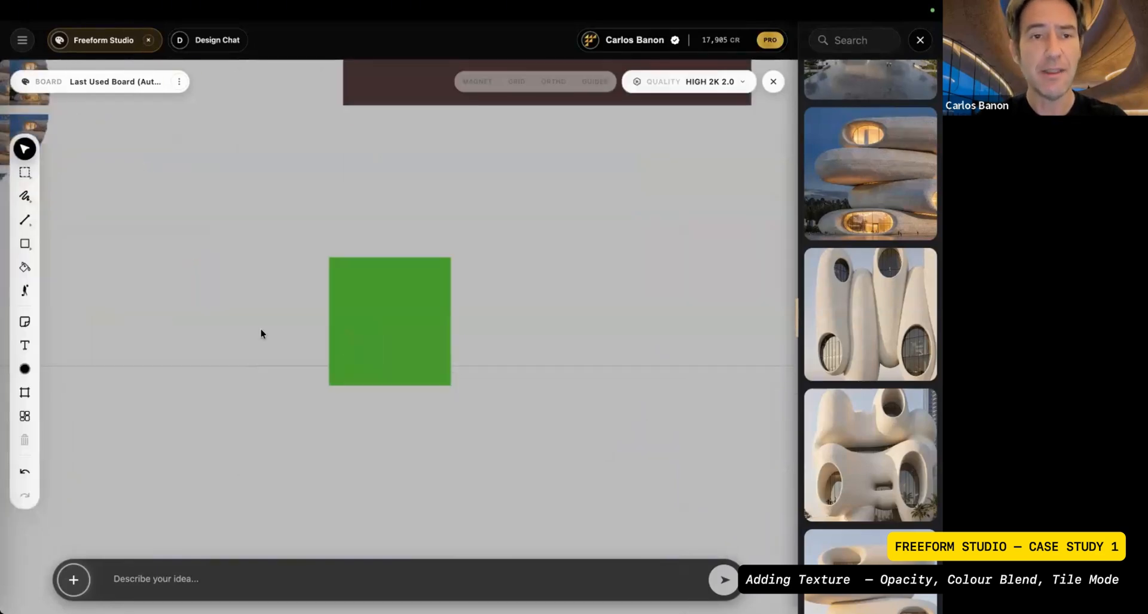
left_click(25, 218)
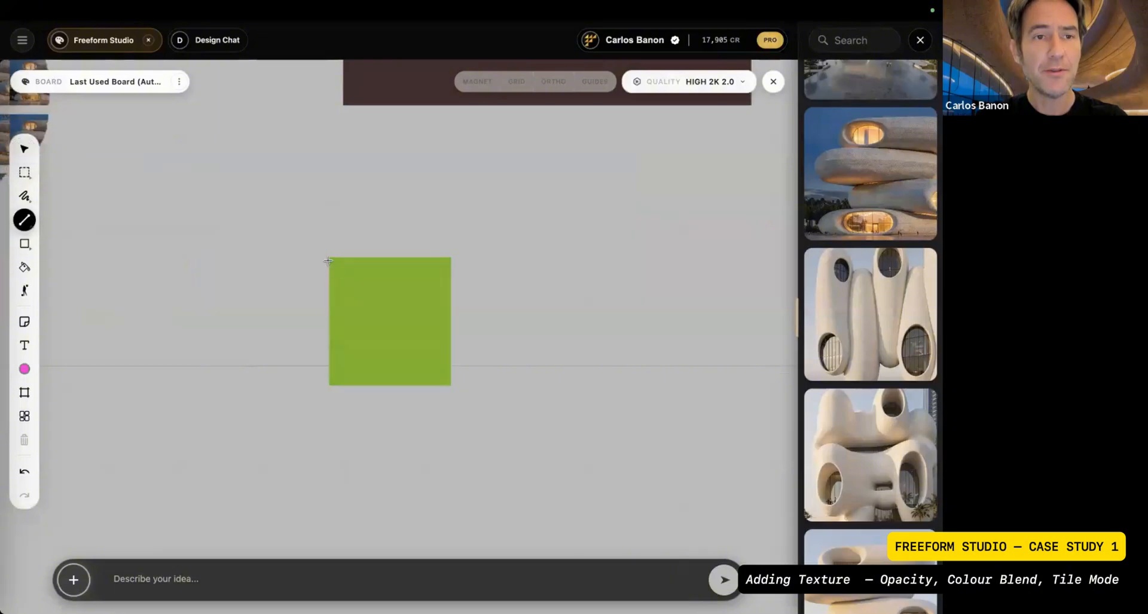
left_click_drag(329, 256, 378, 326)
key("ctrl+z")
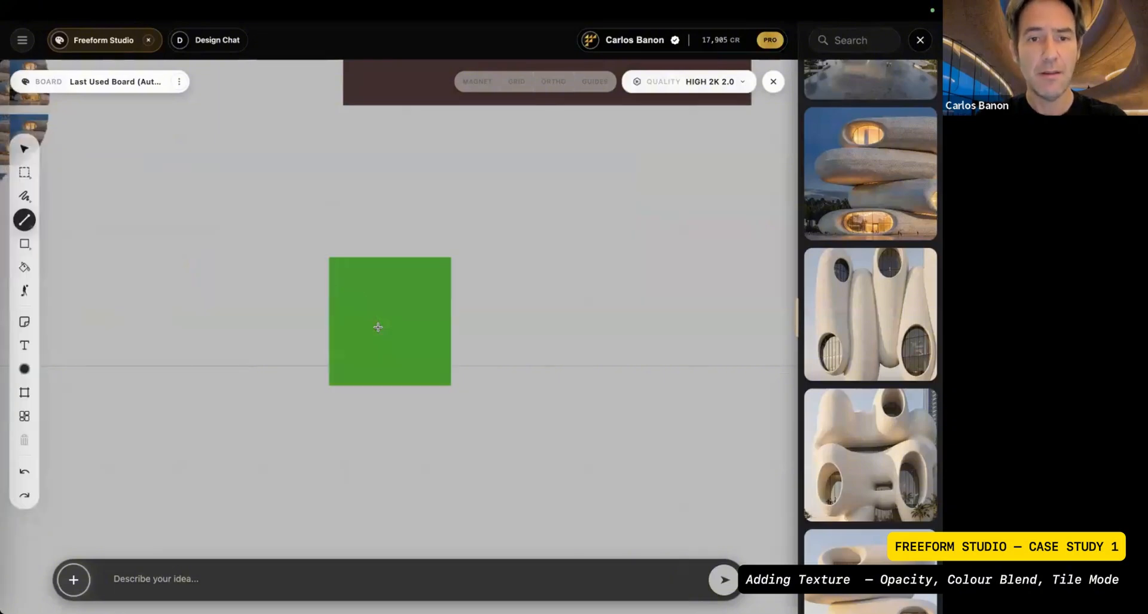
- Draw a thin black polyline from the green square's upper-left corner to a short horizontal segment near its centre, ending at its upper-right corner
left_click(378, 327)
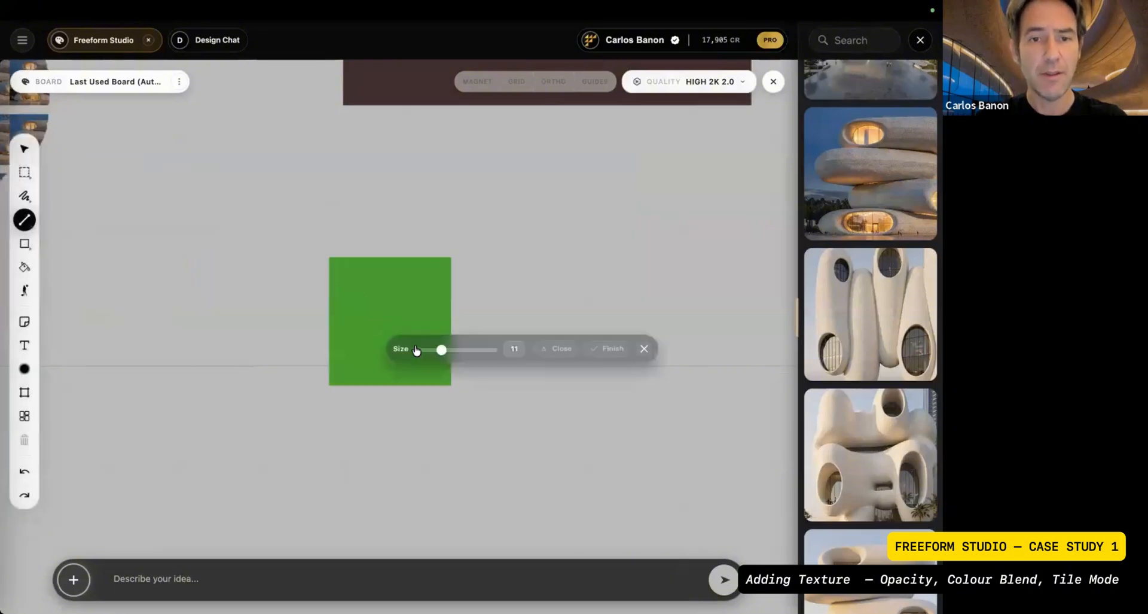
left_click(330, 260)
left_click(383, 335)
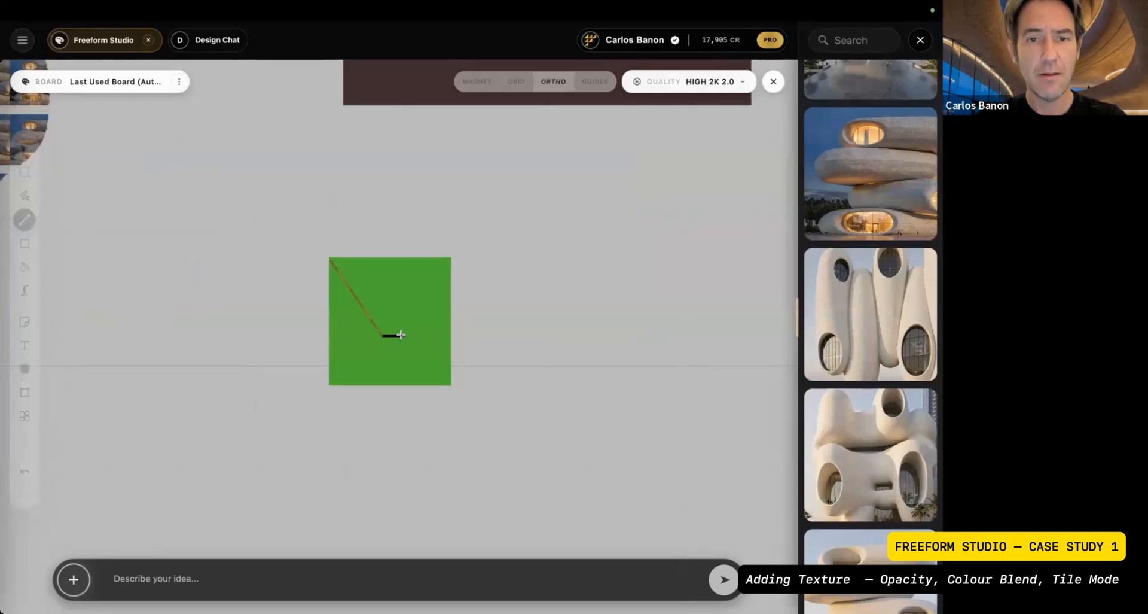
left_click(401, 335)
left_click(451, 258)
left_click(402, 336)
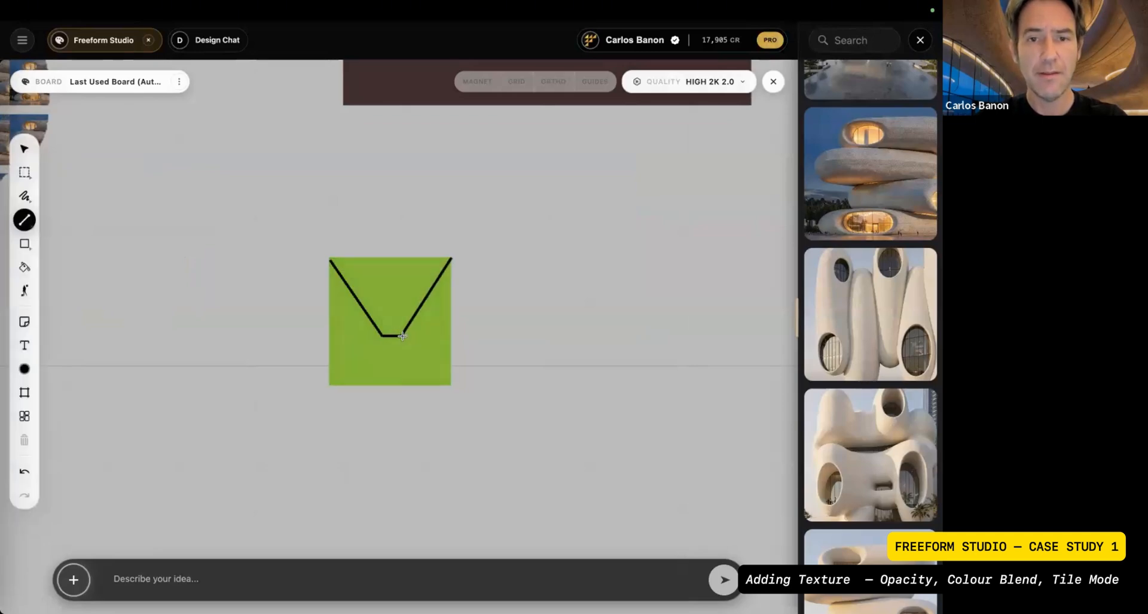
- Draw two diagonal black lines from the ends of the short central segment to the green square's two lower corners
left_click_drag(403, 335, 446, 383)
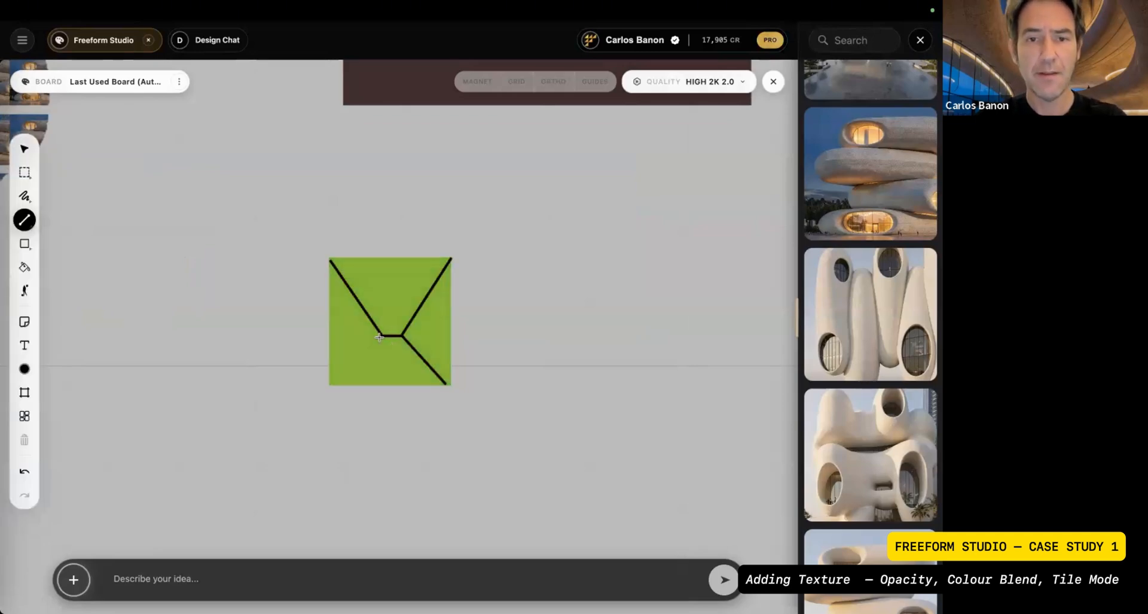
left_click_drag(381, 336, 332, 382)
key("Escape")
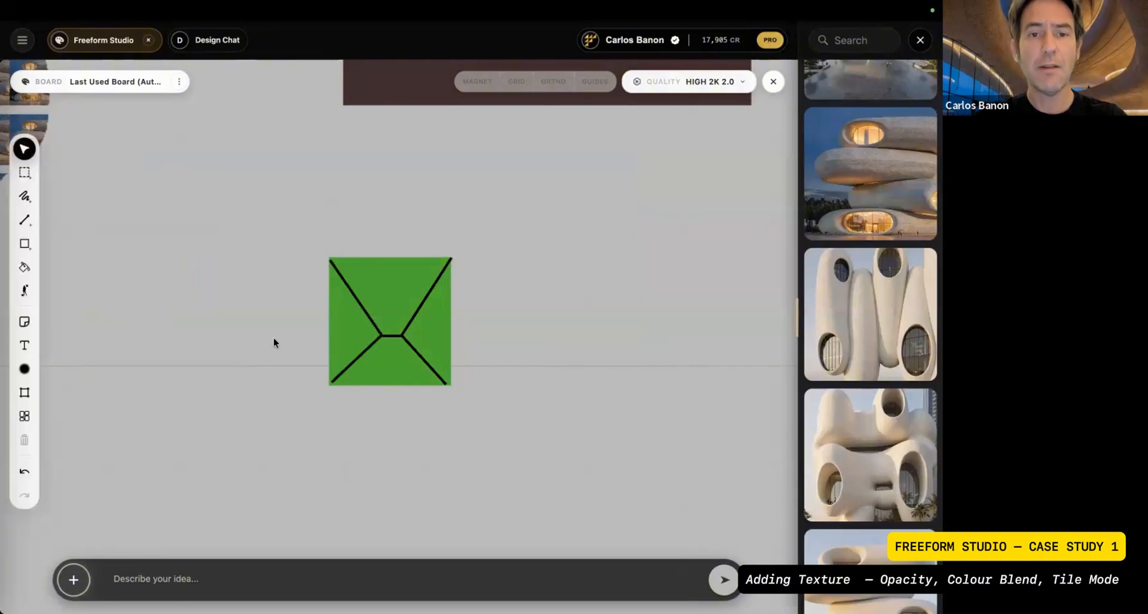
scroll(274, 339, "down", 2)
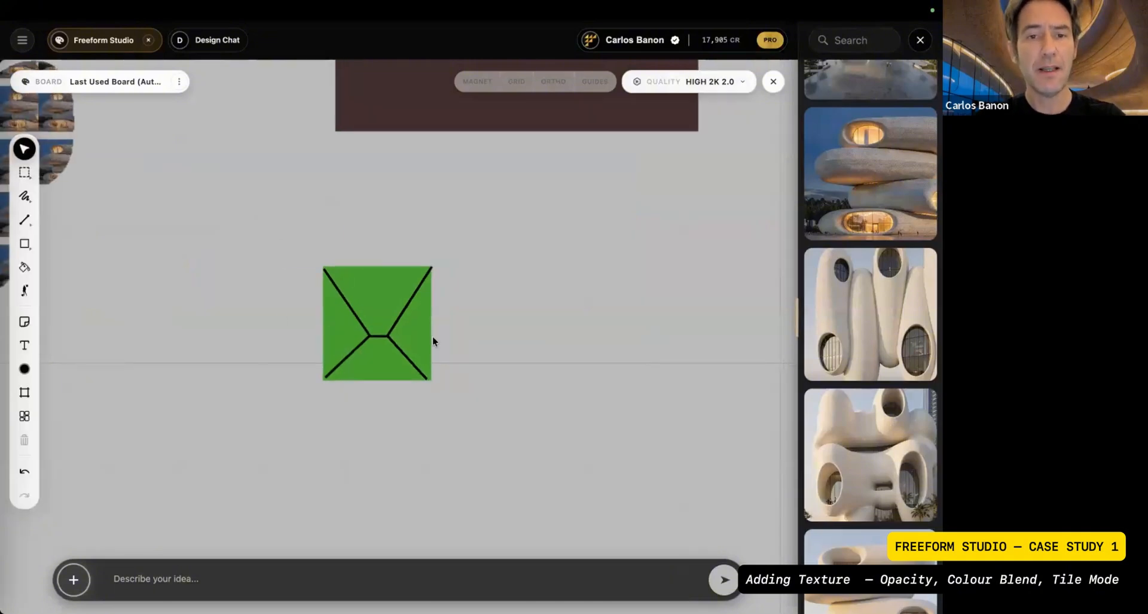
- Copy the green square and its black lines to the clipboard as one combined image
left_click_drag(277, 226, 483, 402)
right_click(364, 289)
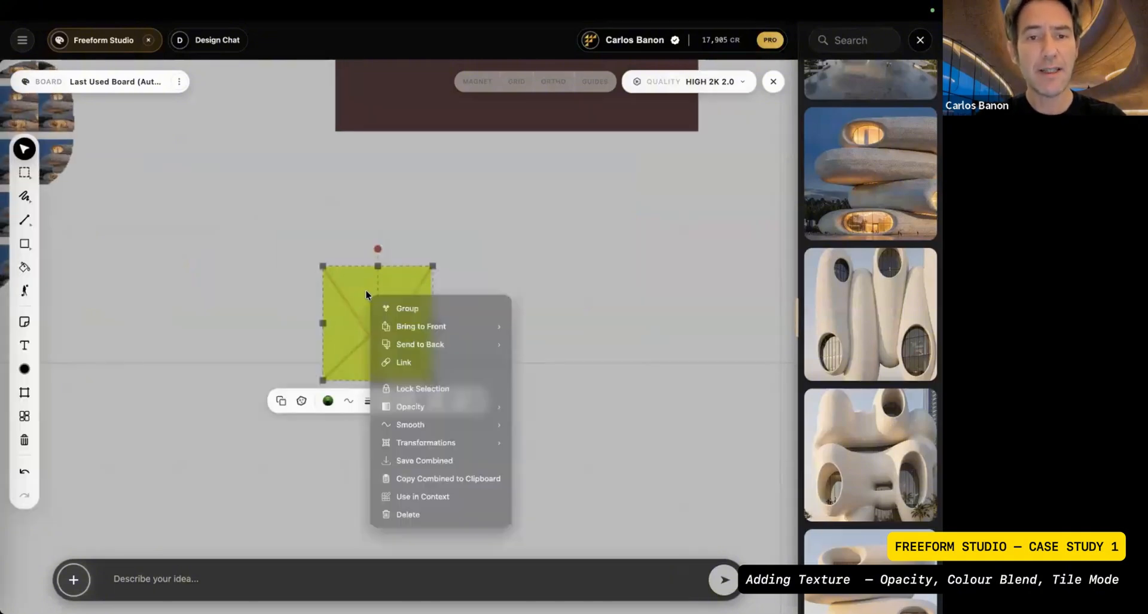
mouse_move(416, 407)
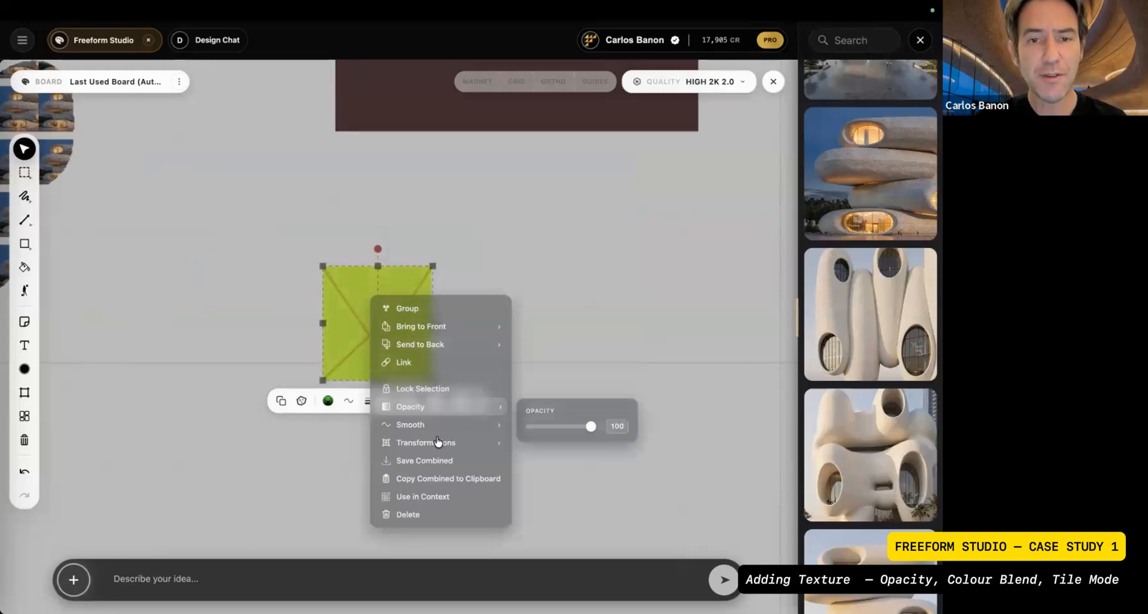
left_click(430, 479)
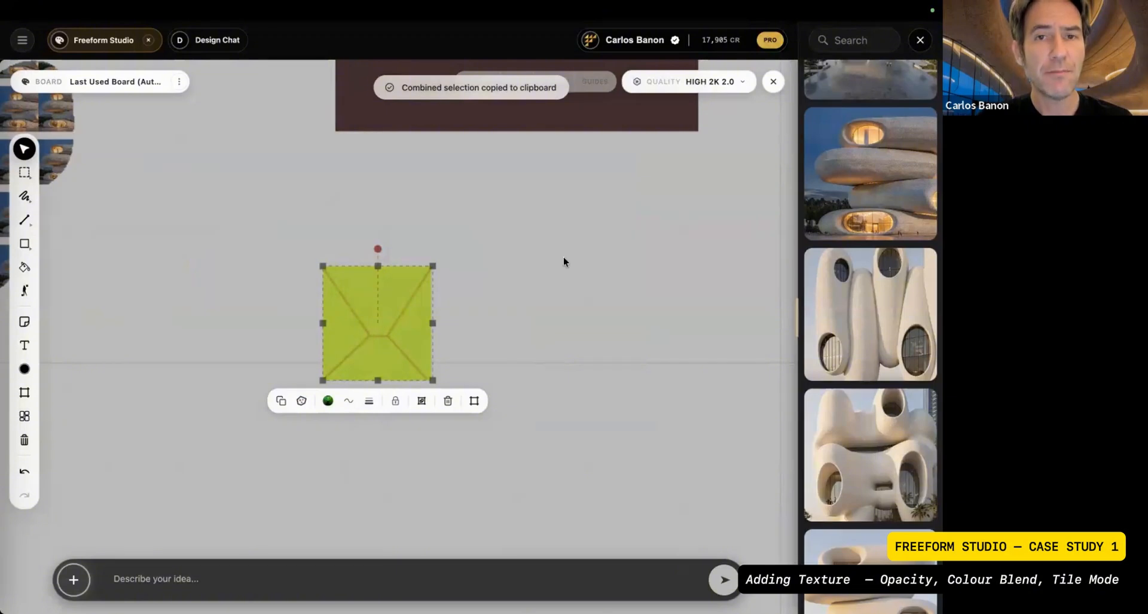
left_click(509, 321)
- Apply the copied green line pattern as a tiled texture to the dark brown rectangle
left_click_drag(564, 256, 510, 317)
left_click_drag(512, 240, 432, 329)
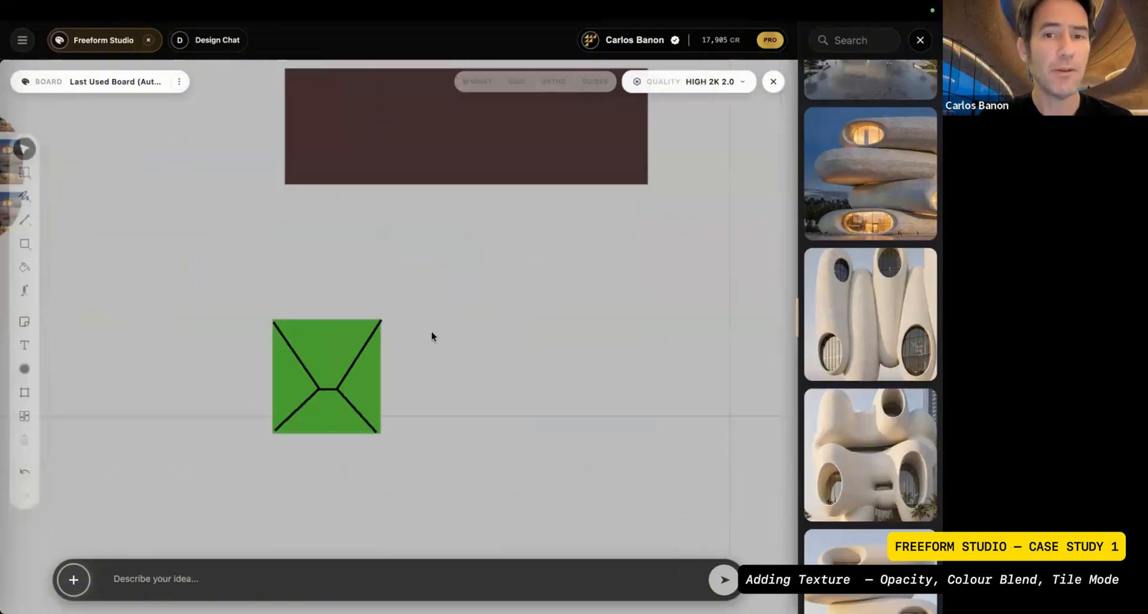
left_click(410, 171)
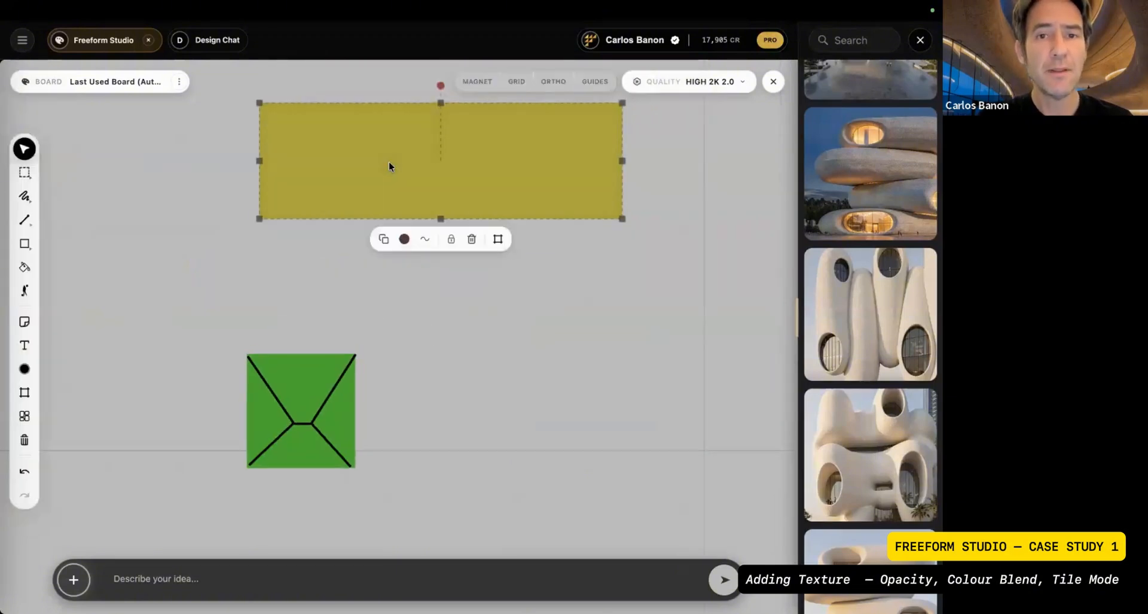
right_click(389, 166)
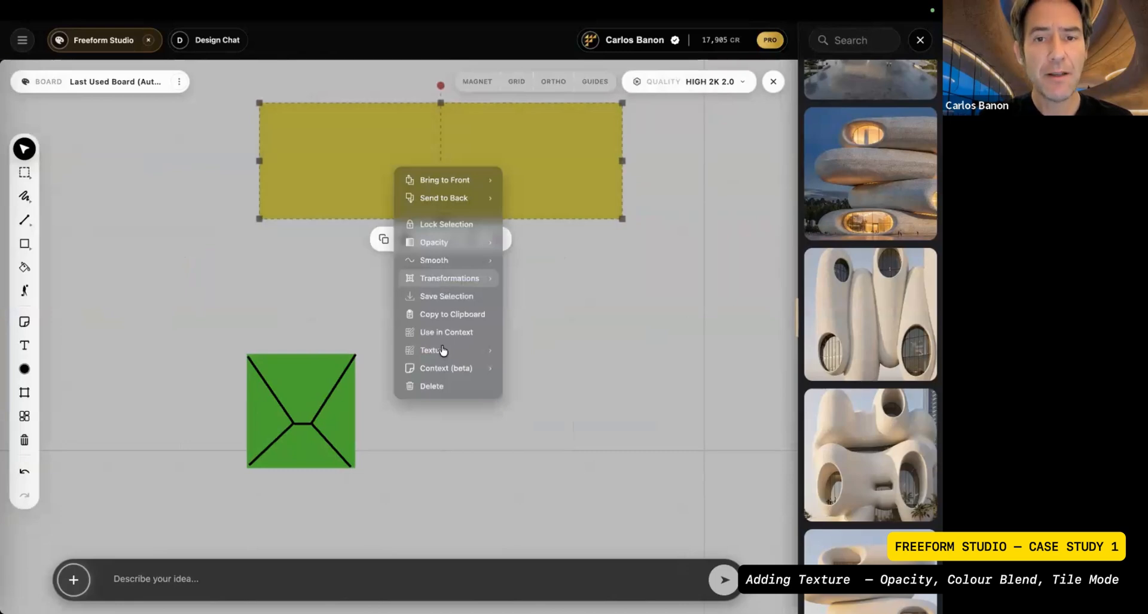
mouse_move(443, 350)
left_click(540, 354)
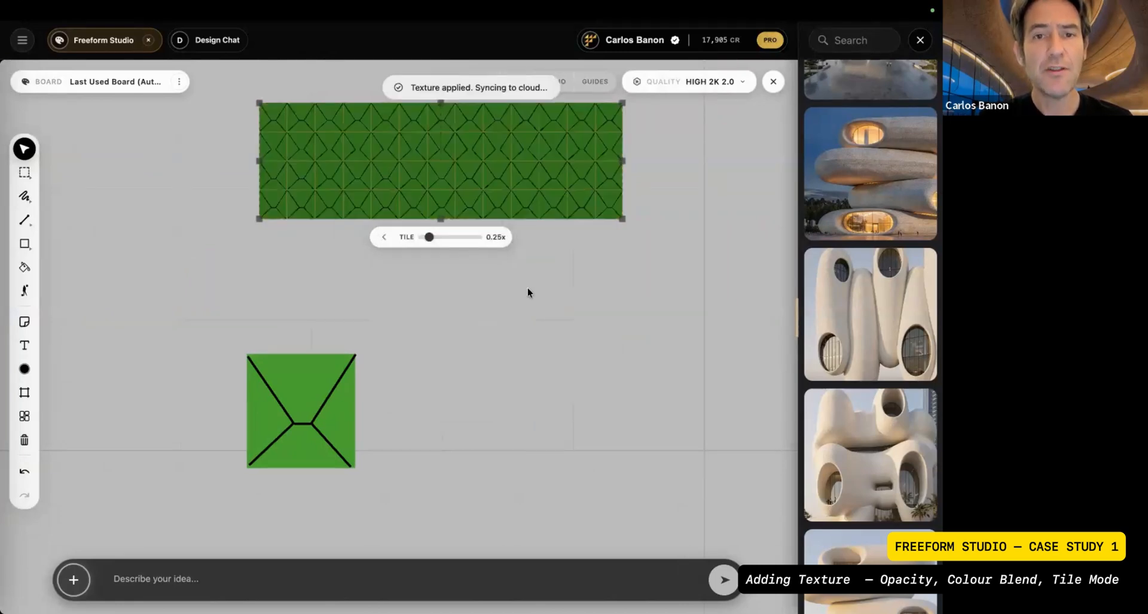
left_click_drag(527, 288, 534, 357)
left_click(465, 246)
scroll(465, 247, "up", 5)
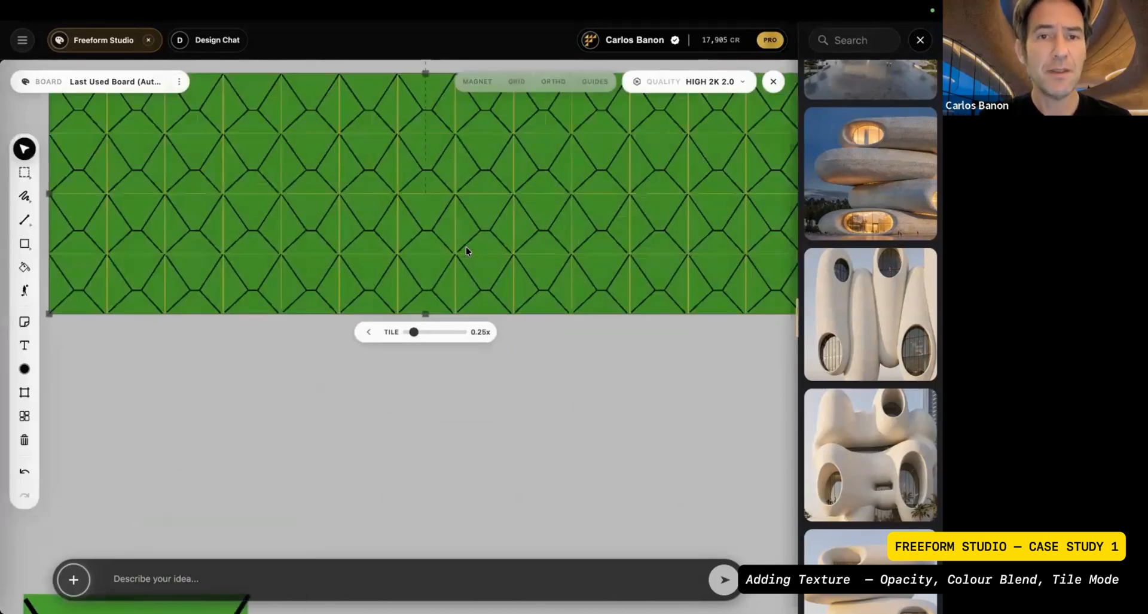
scroll(466, 247, "down", 5)
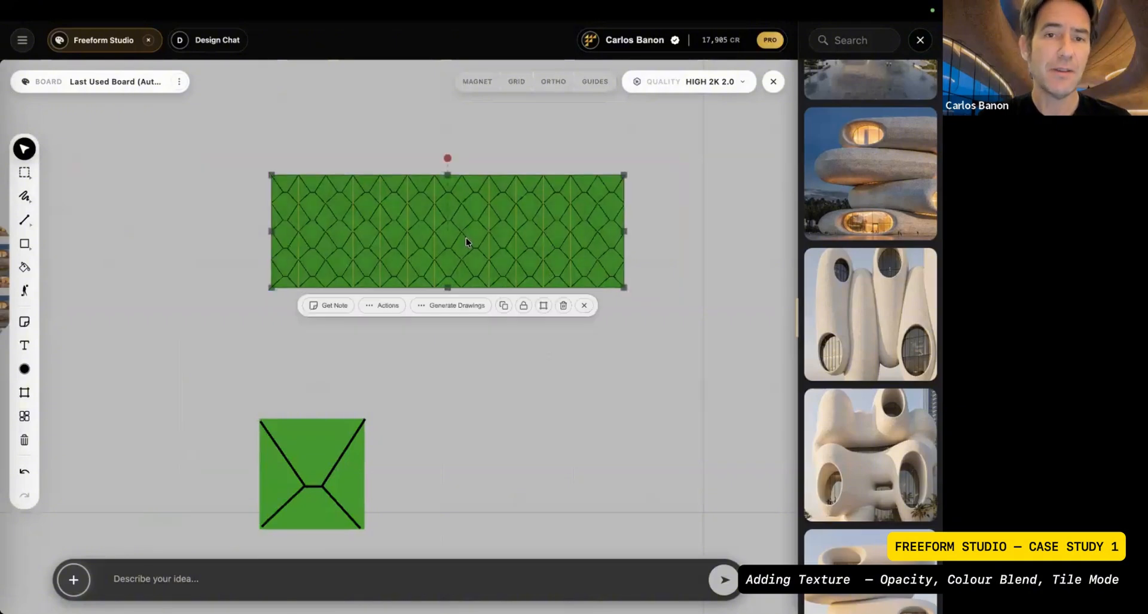
- Reduce the tile scale of the rectangle's texture slightly so the pattern repeats more densely
right_click(475, 256)
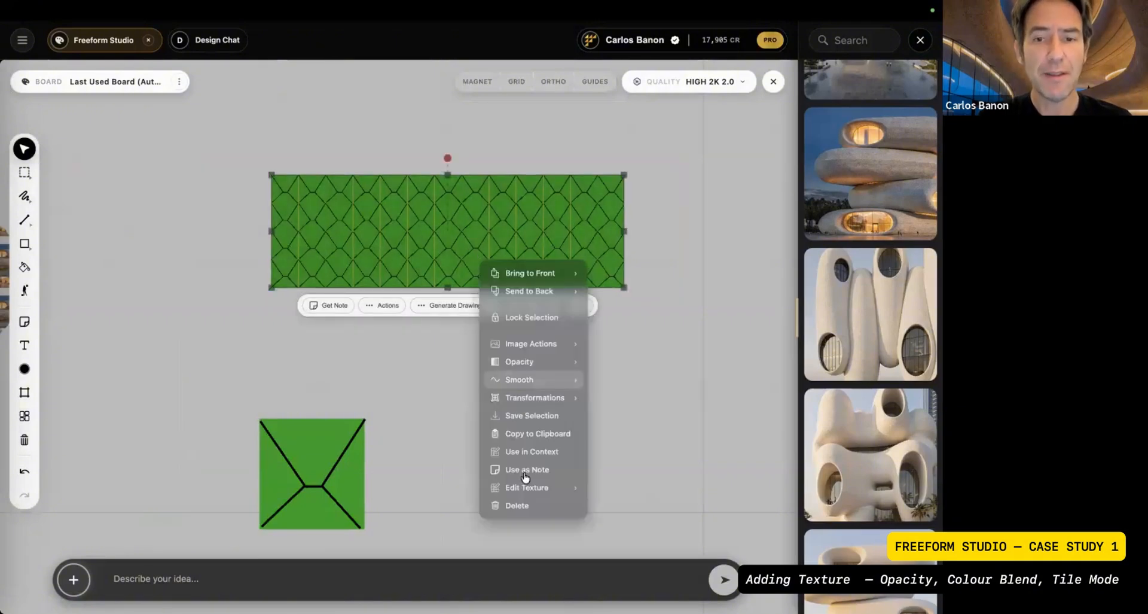
mouse_move(540, 486)
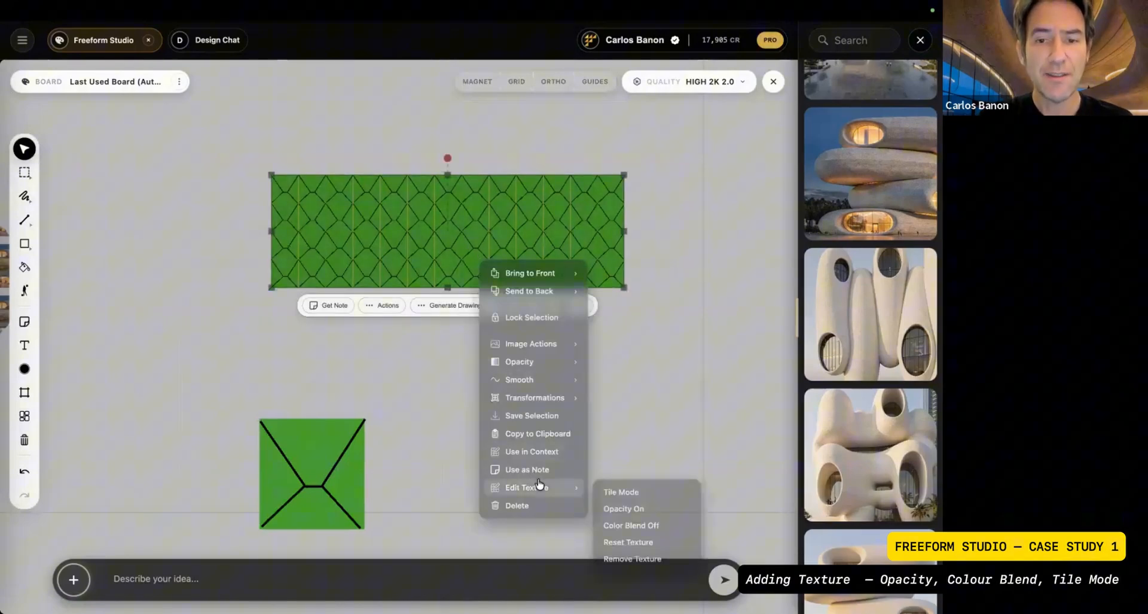
left_click(622, 487)
left_click_drag(436, 306, 433, 306)
key("Escape")
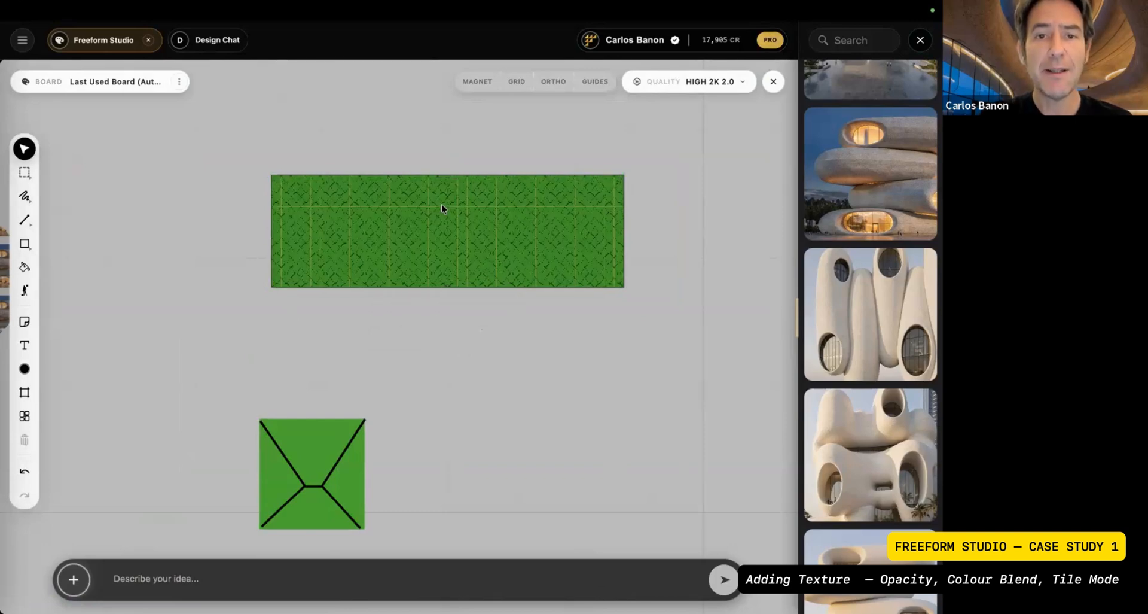
scroll(442, 208, "up", 5)
scroll(442, 206, "down", 5)
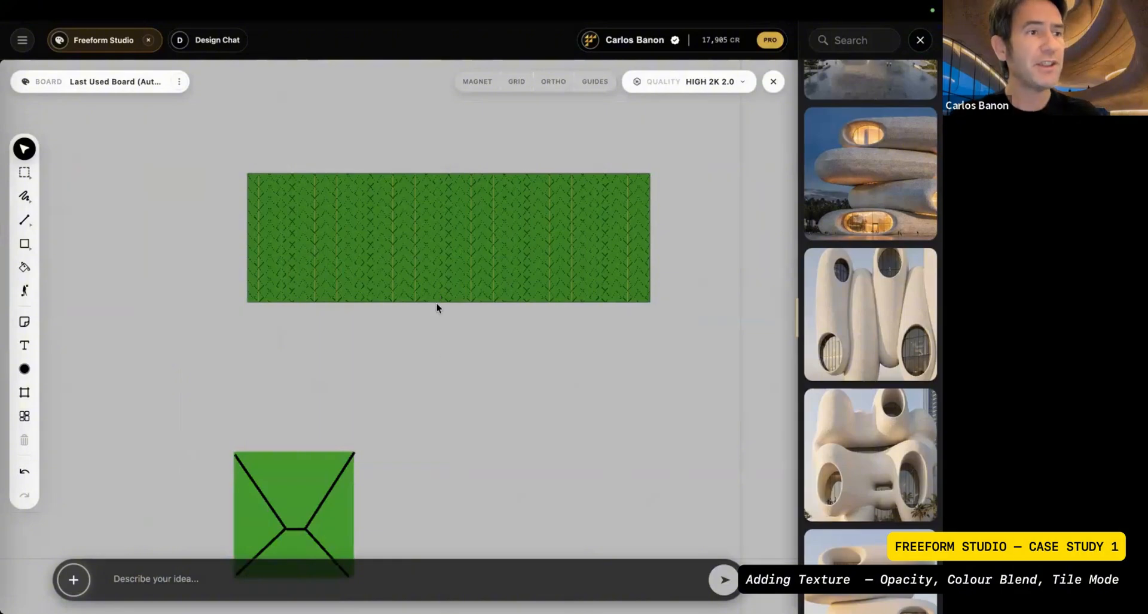
- Delete the green square and its black lines below the textured rectangle
scroll(464, 330, "left", 2)
scroll(469, 325, "down", 5)
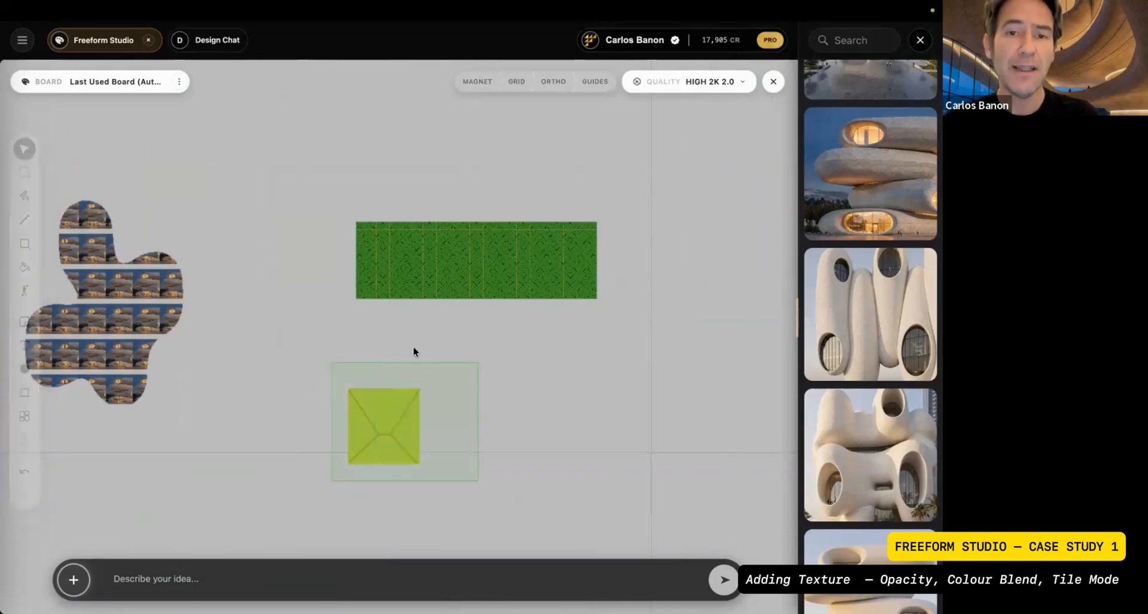
scroll(413, 349, "up", 3)
- Lower the textured rectangle's upper edge to shrink its height by about a third
left_click(440, 270)
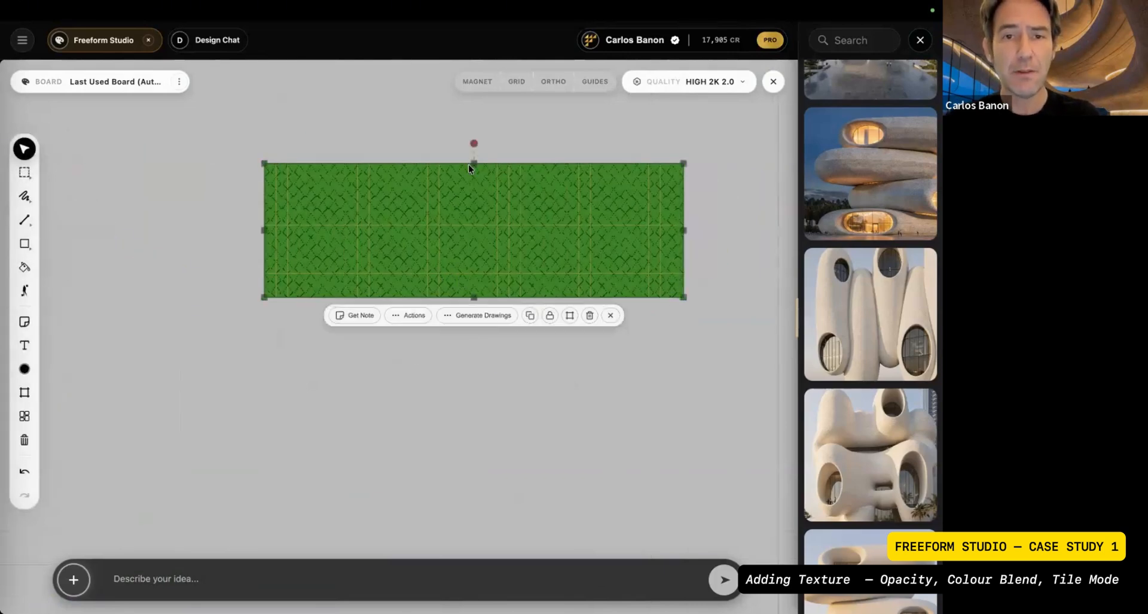
left_click_drag(474, 163, 475, 209)
scroll(441, 244, "up", 5)
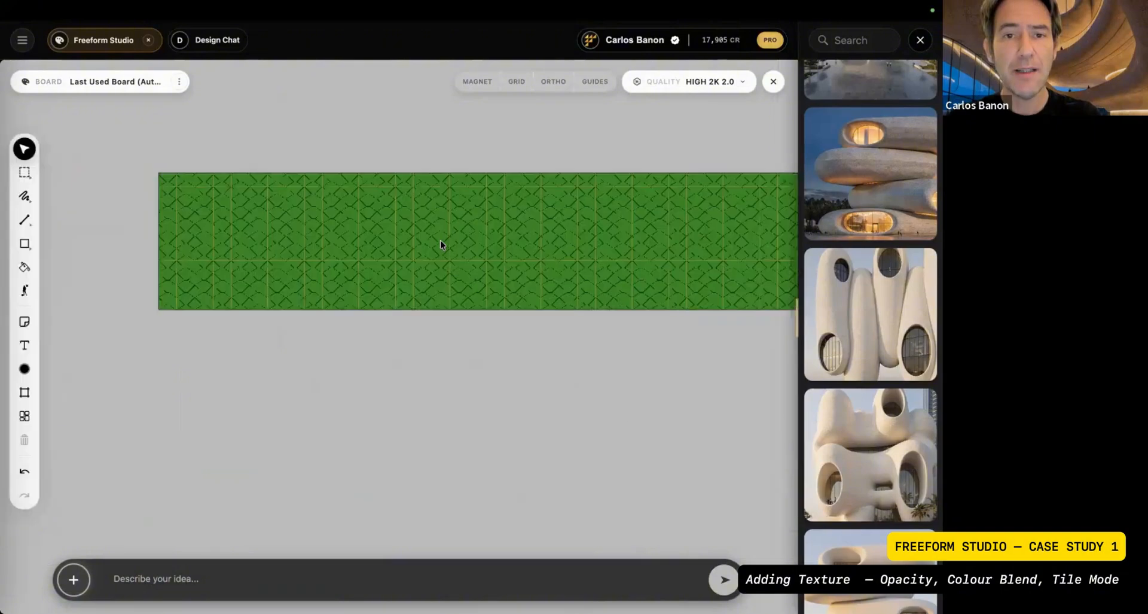
scroll(439, 187, "up", 5)
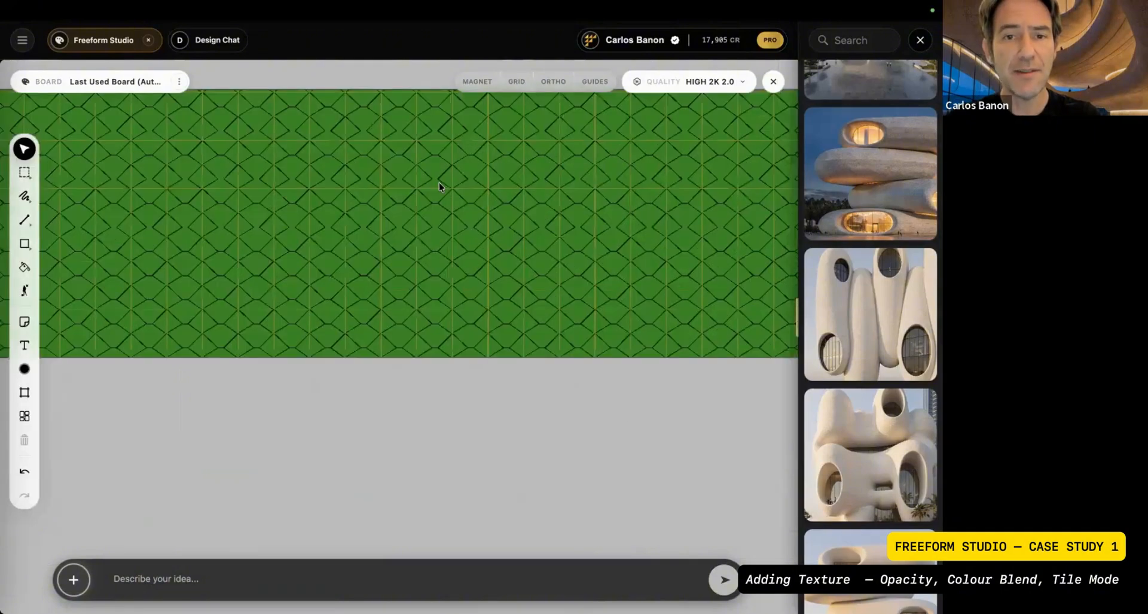
scroll(439, 182, "down", 5)
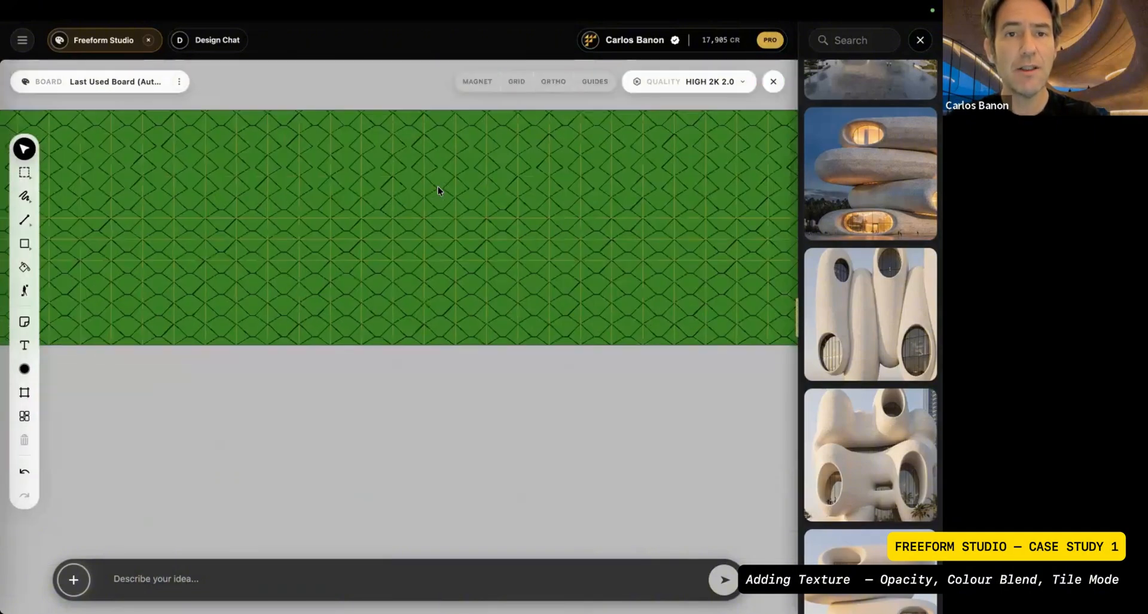
scroll(442, 281, "down", 2)
- Duplicate the textured rectangle twice and stack the copies below it, one shifted left and the lowest shifted right
left_click(433, 254)
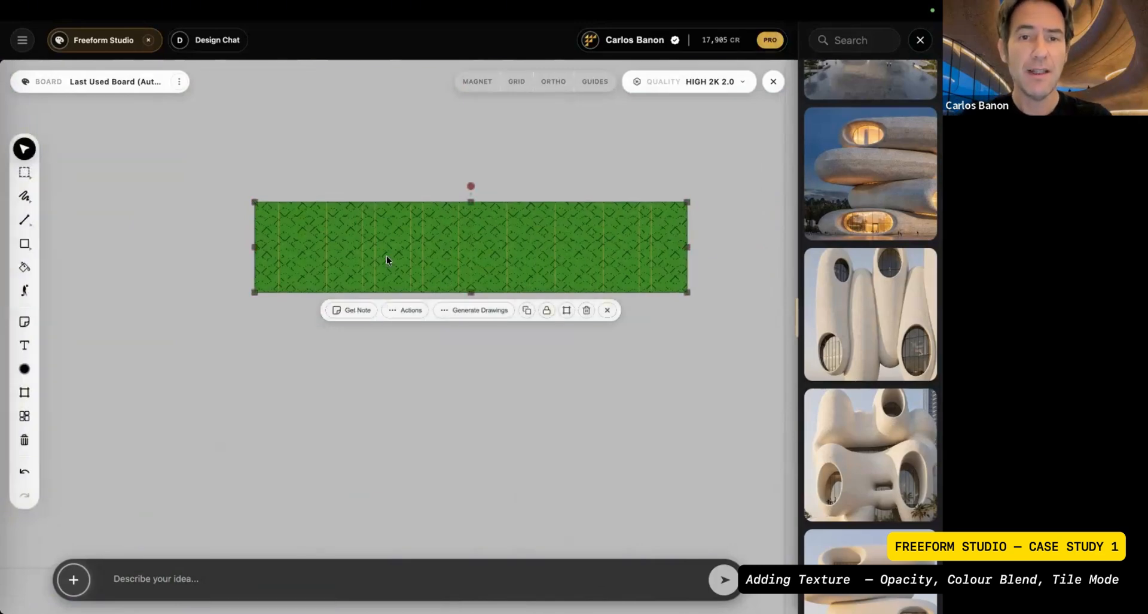
left_click(415, 164)
left_click_drag(453, 231, 530, 420)
left_click(629, 328)
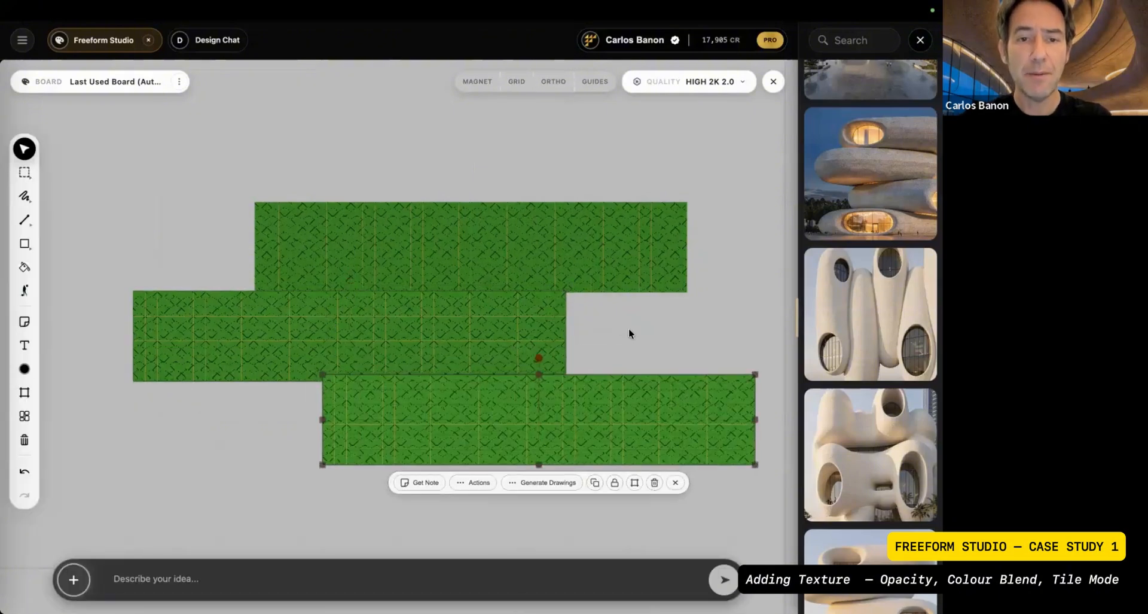
scroll(629, 327, "down", 2)
left_click_drag(629, 328, 597, 307)
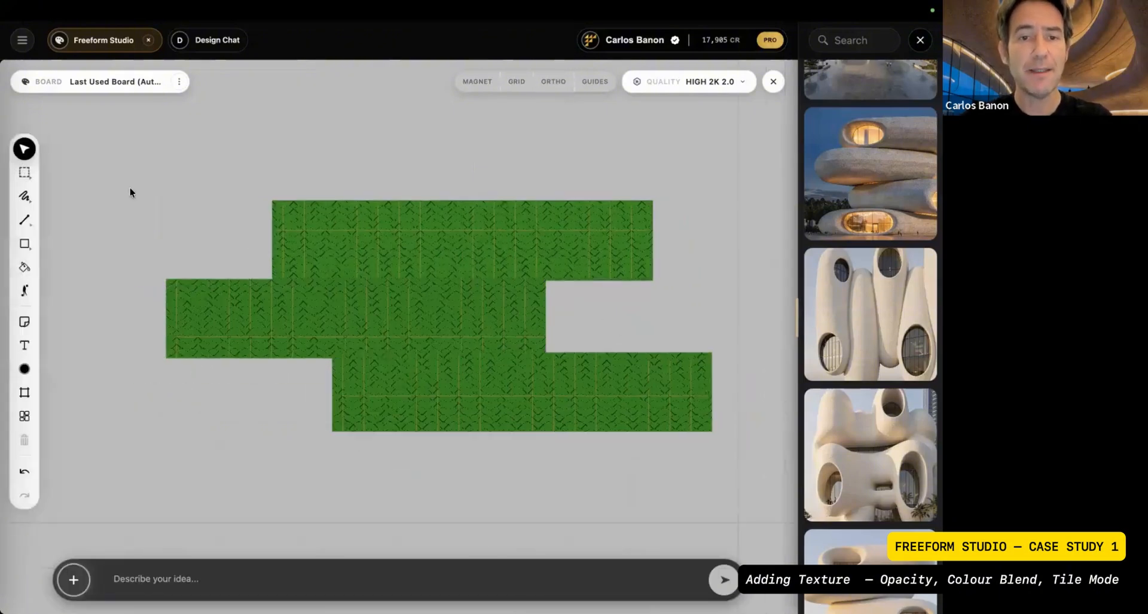
- Draw a long black brush stroke as a ground line across the lowest block, sloping down towards the right
scroll(55, 216, "down", 2)
left_click(24, 196)
mouse_move(111, 389)
left_mouse_down()
mouse_move(523, 405)
mouse_move(721, 443)
left_mouse_up()
key("Escape")
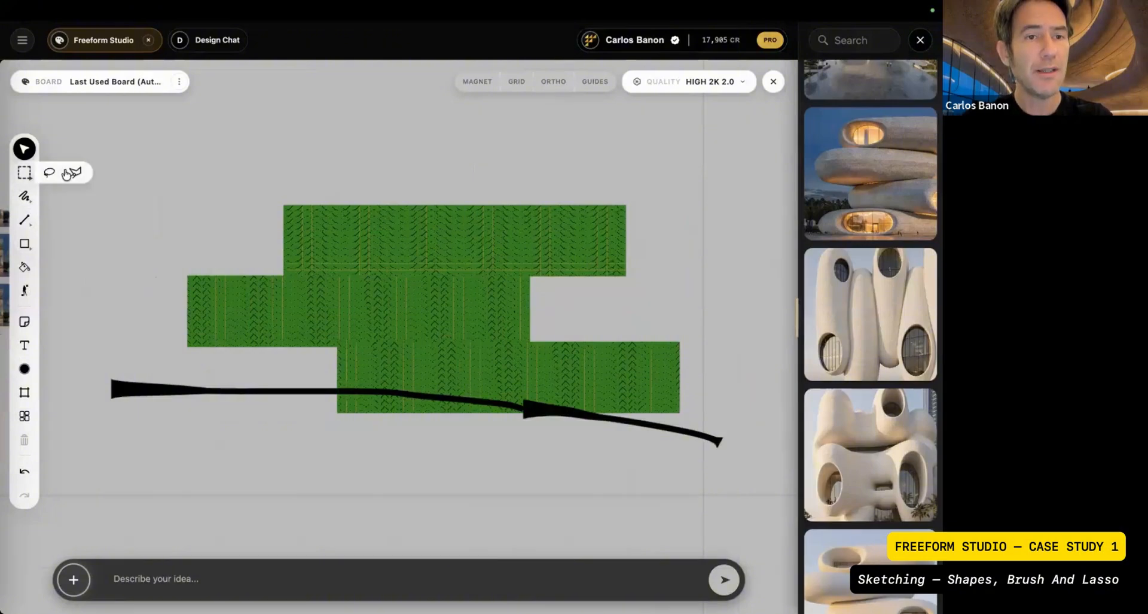
- Cut away the part of the lowest block below the ground line with a lasso selection
left_click(51, 172)
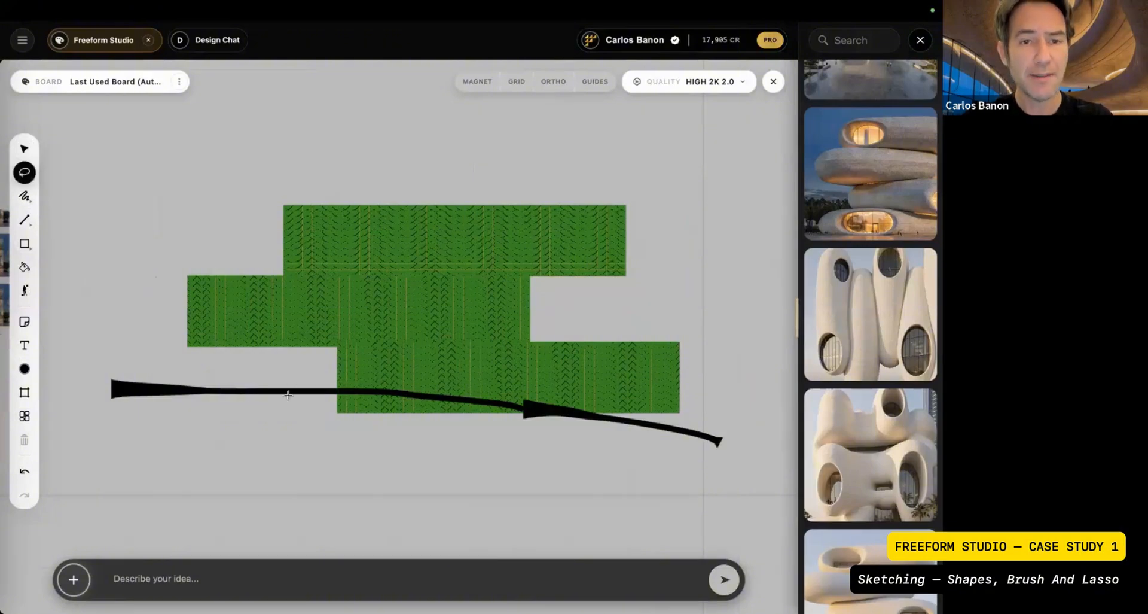
left_click_drag(454, 396, 548, 419)
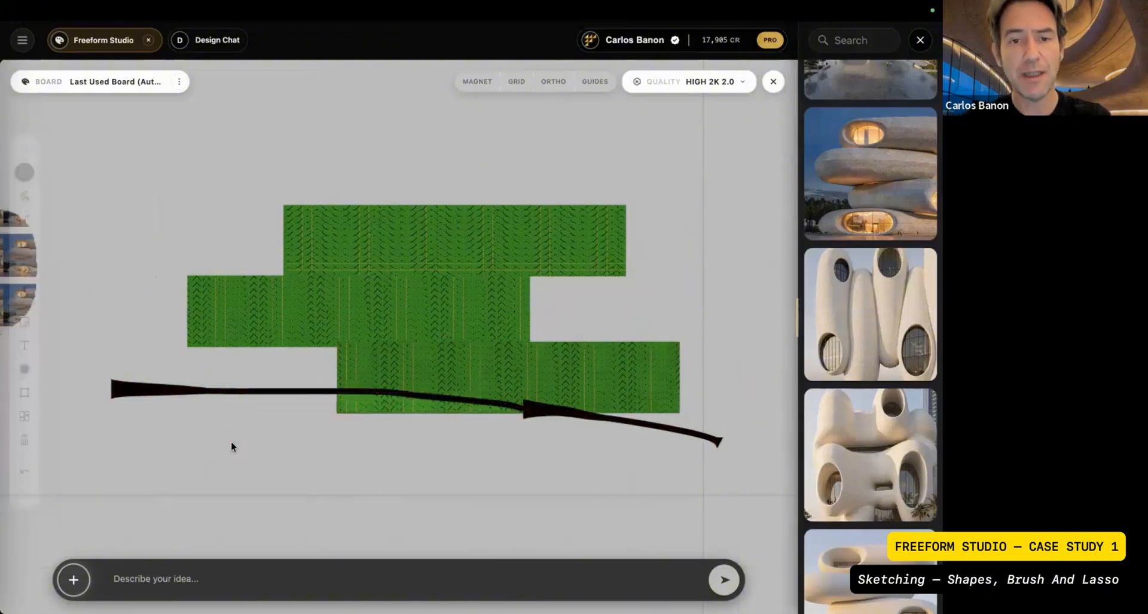
left_click_drag(339, 399, 232, 438)
key("Delete")
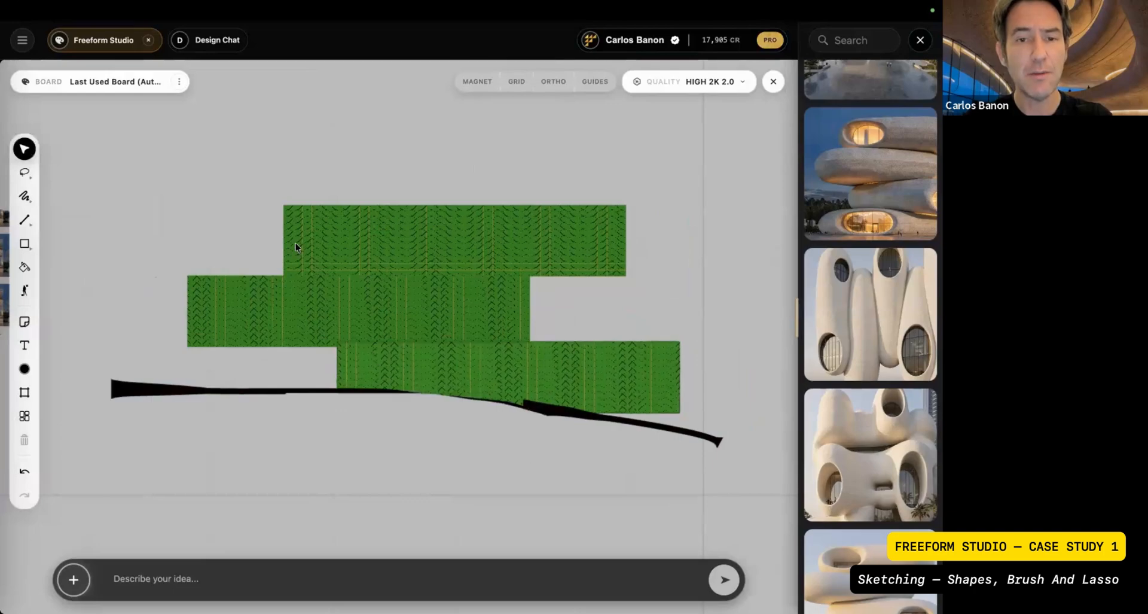
- Draw a black rectangular opening inside the left end of the middle block
key("r")
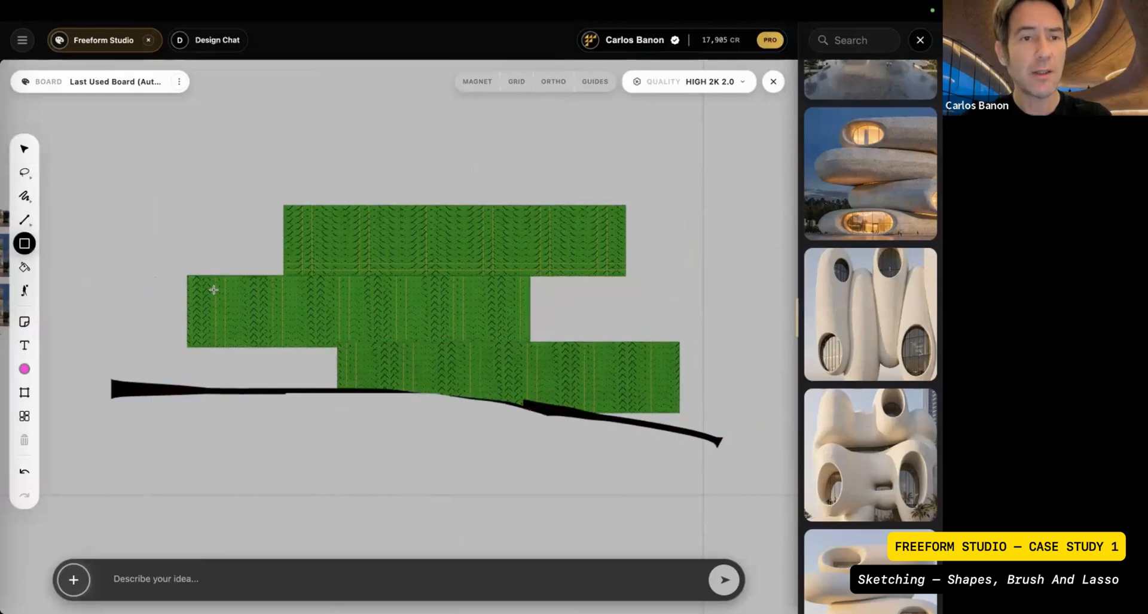
left_click_drag(200, 286, 267, 330)
right_click(251, 307)
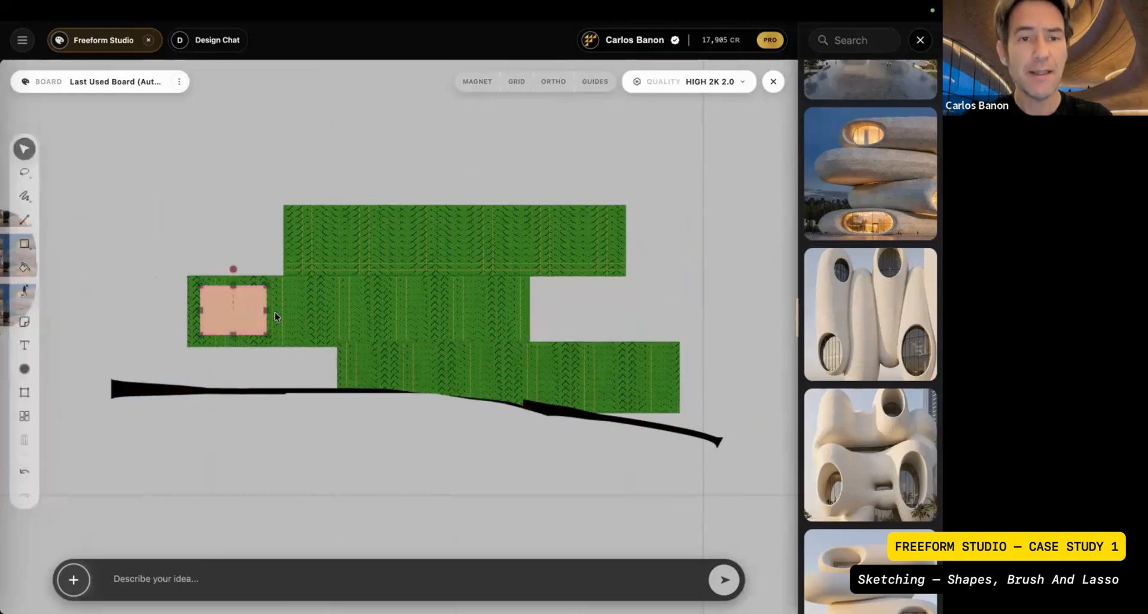
left_click(261, 303)
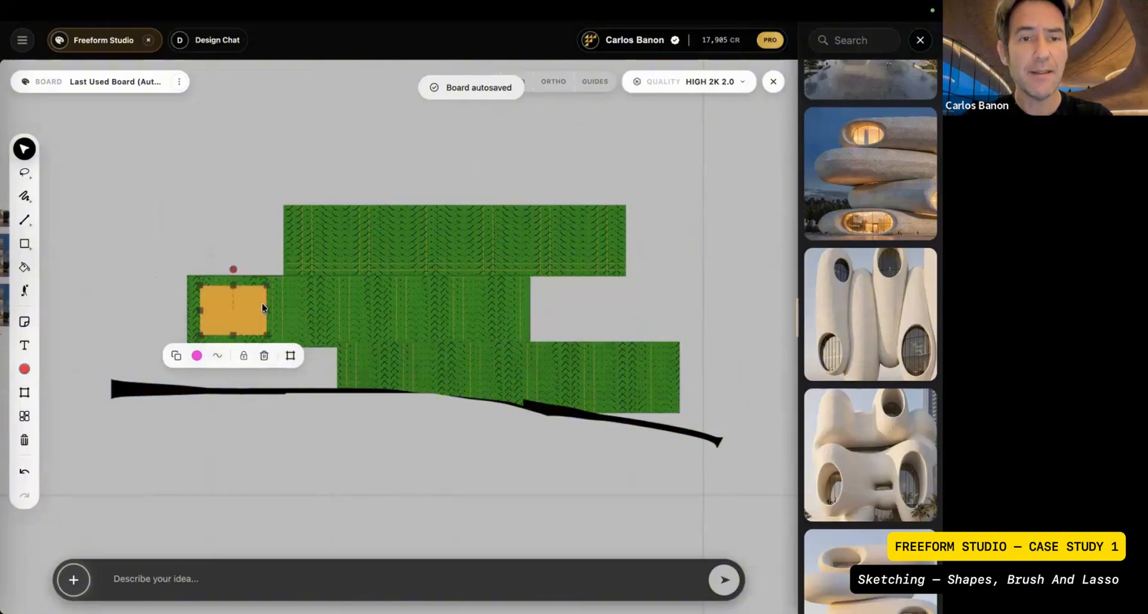
right_click(240, 307)
left_click(231, 332)
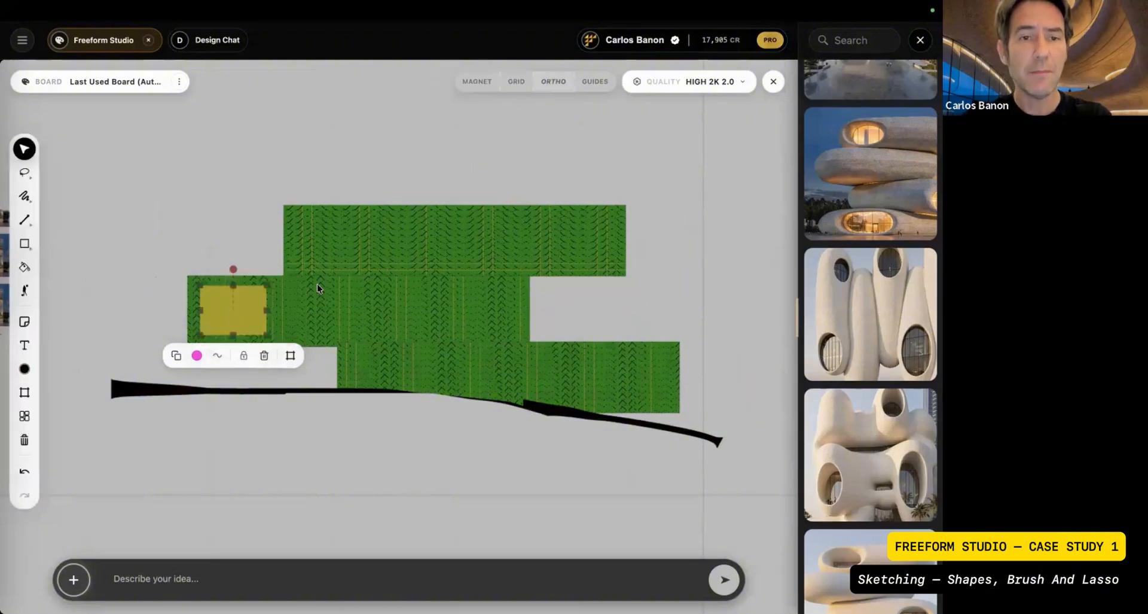
- Copy the rectangular opening to the right end of the top block and the left end of the lowest block
key("super+c")
key("super+v")
left_click(568, 240)
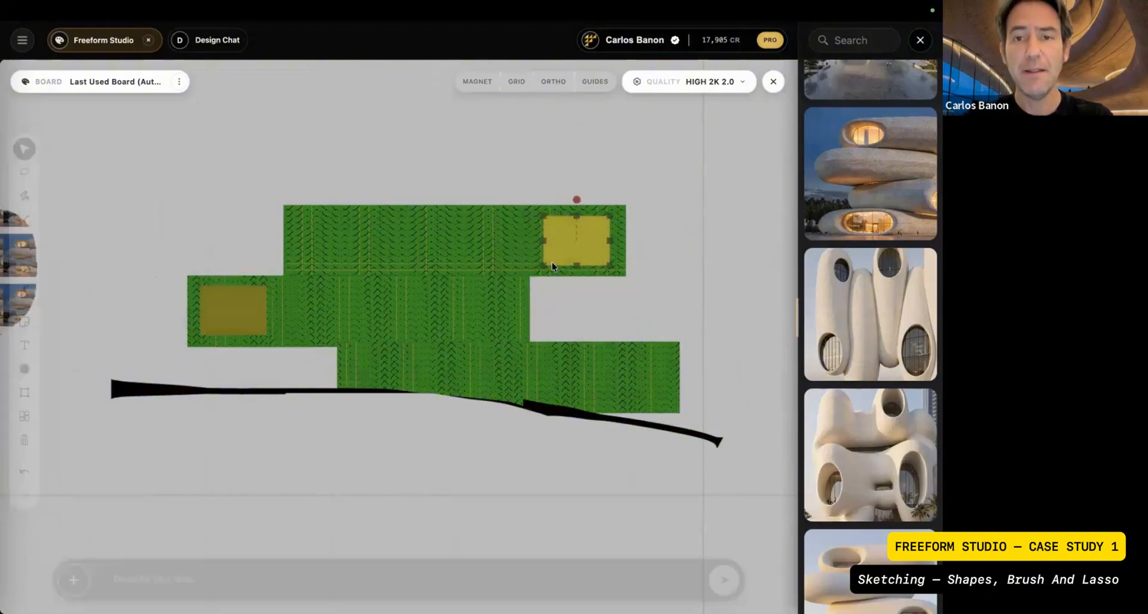
key("super+v")
left_click_drag(371, 365, 377, 367)
left_click(391, 396)
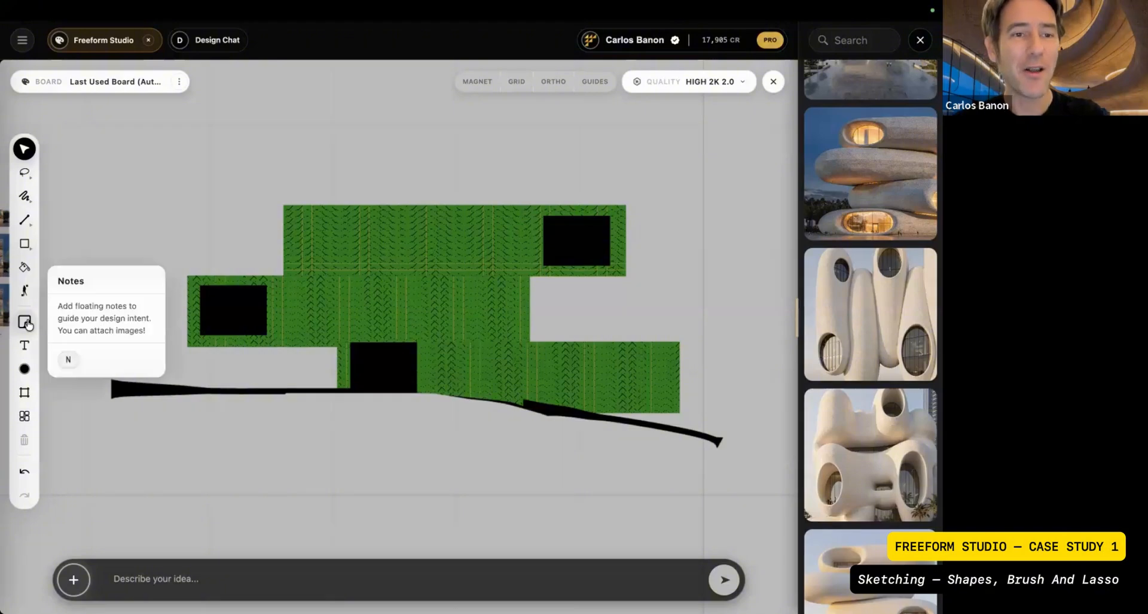
- Add a note reading "deep opening made of glass" above the elevation, pointing at the middle block's opening
left_click(28, 323)
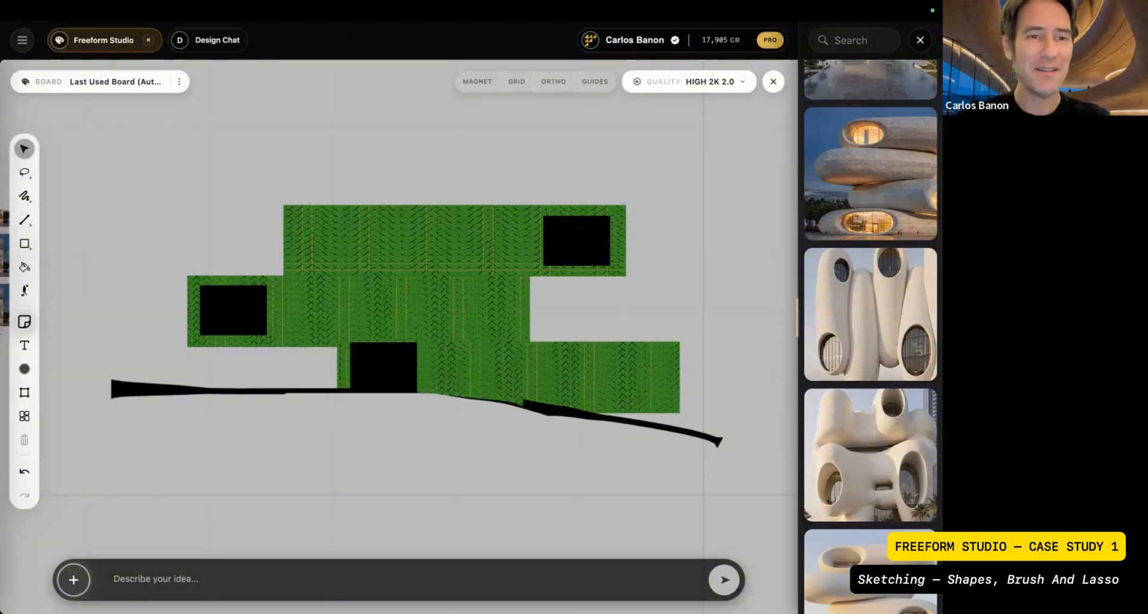
left_click_drag(240, 307, 199, 168)
type("d")
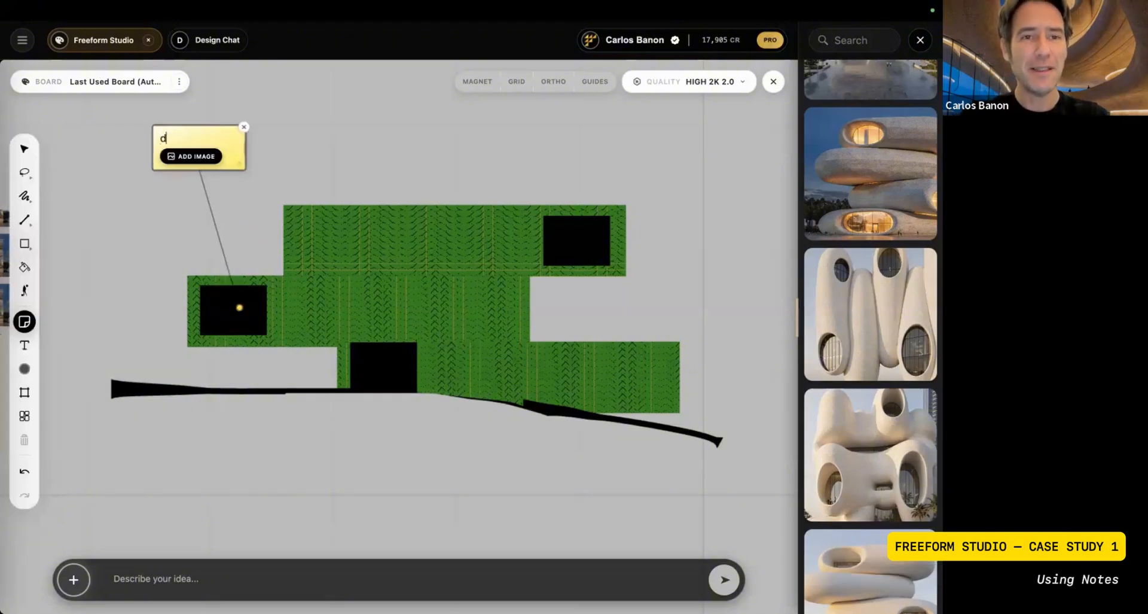
type("eep ioe")
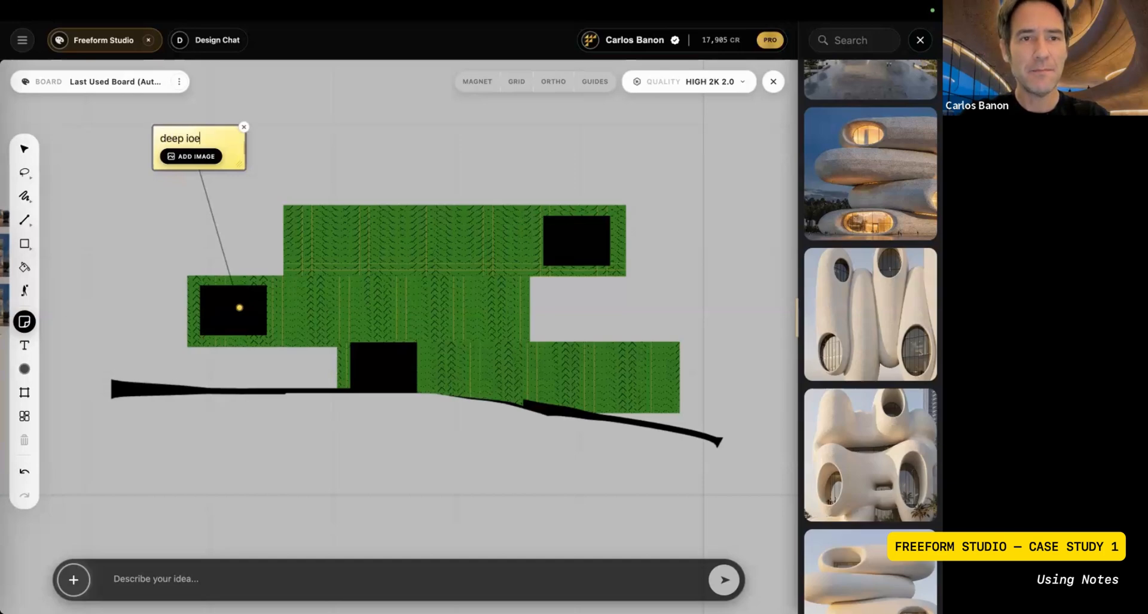
key("BackSpace")
key("BackSpace")
key("BackSpace")
type("openin")
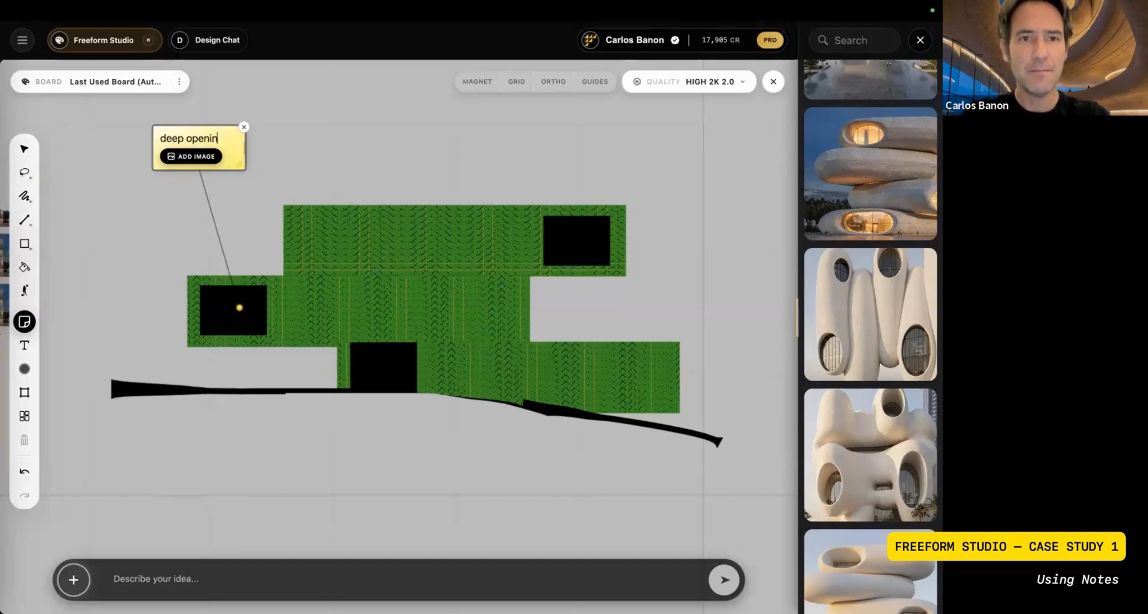
type("g made of glass")
left_click(184, 199)
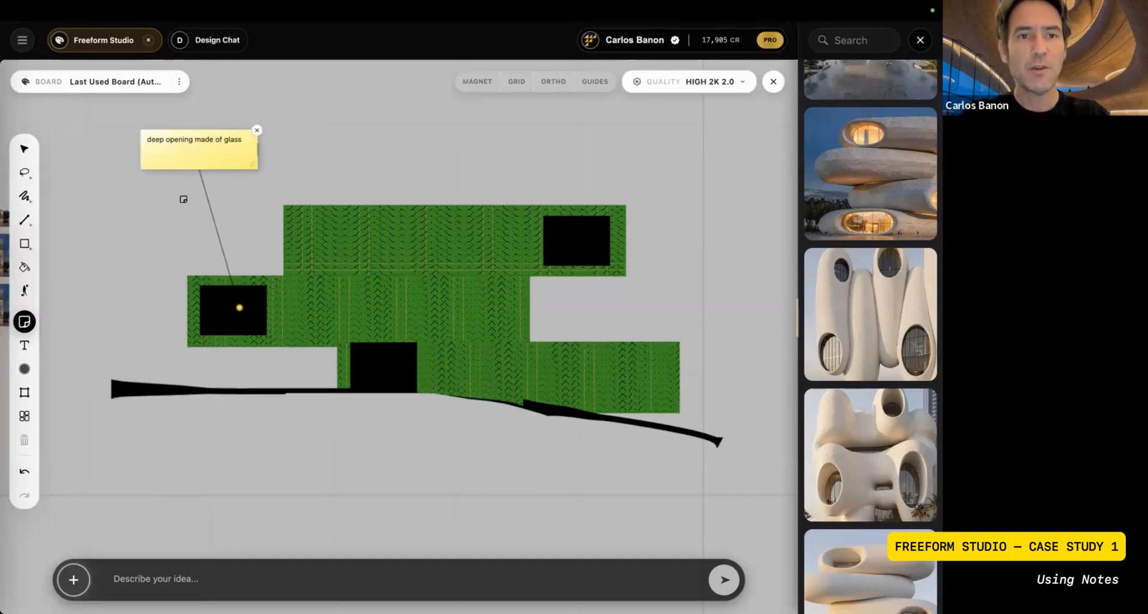
left_click(24, 322)
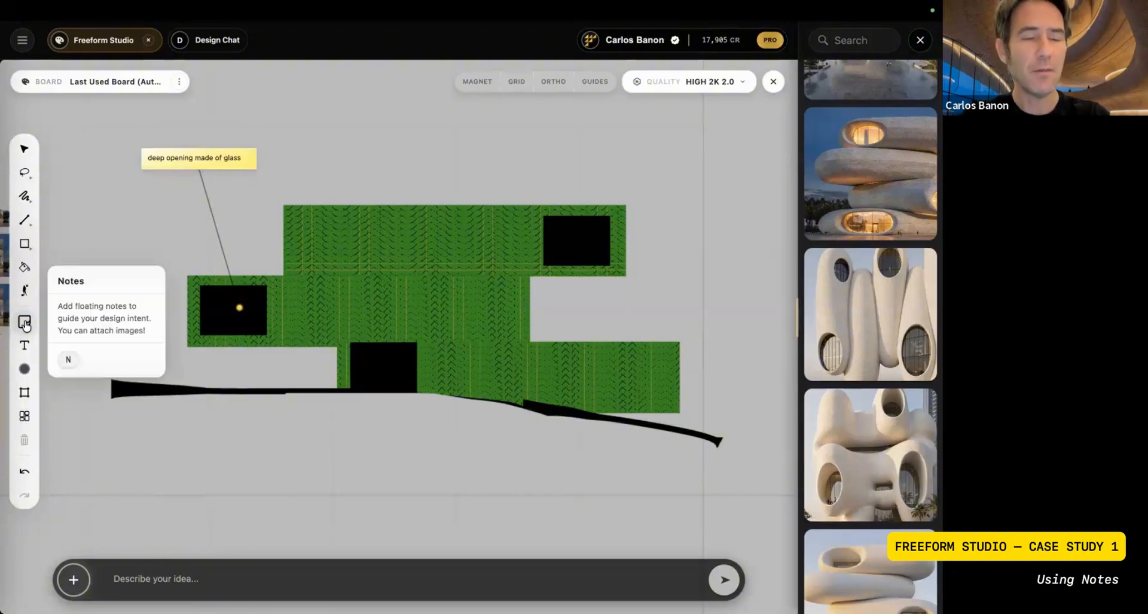
left_click(25, 324)
left_click_drag(585, 248, 533, 149)
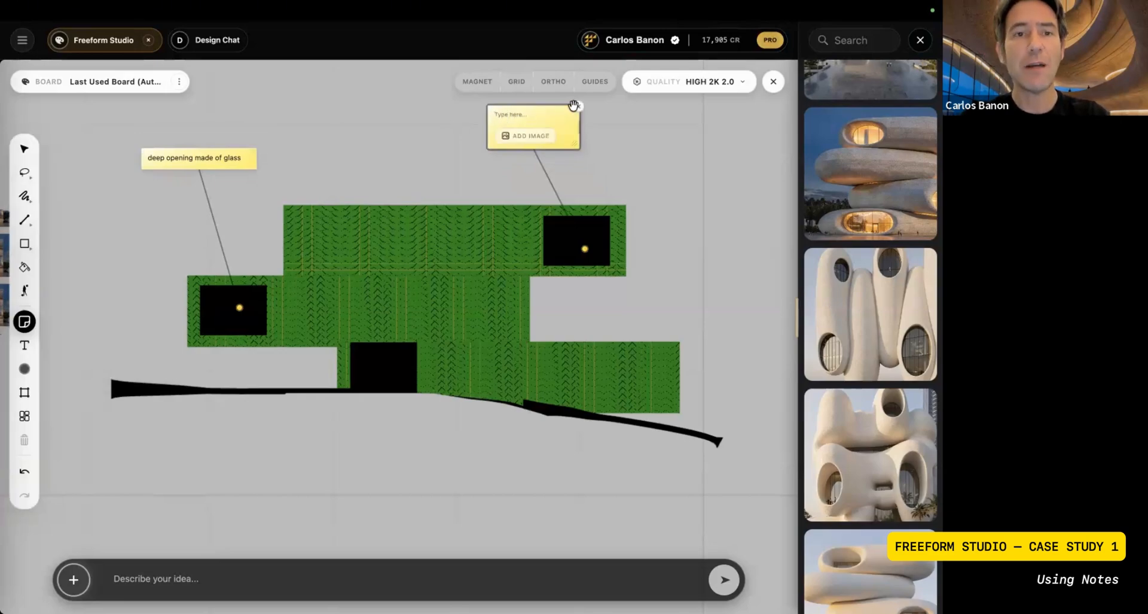
left_click(578, 106)
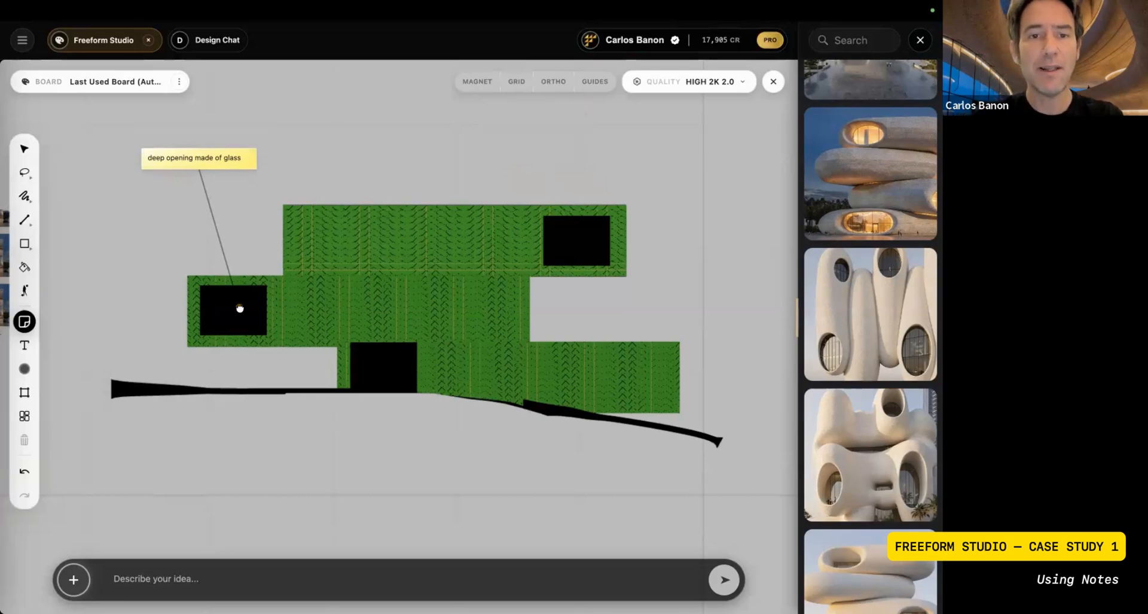
- Link the glass note to the openings of the top and lowest blocks as well, and discard the stray empty note
left_click_drag(240, 308, 577, 239)
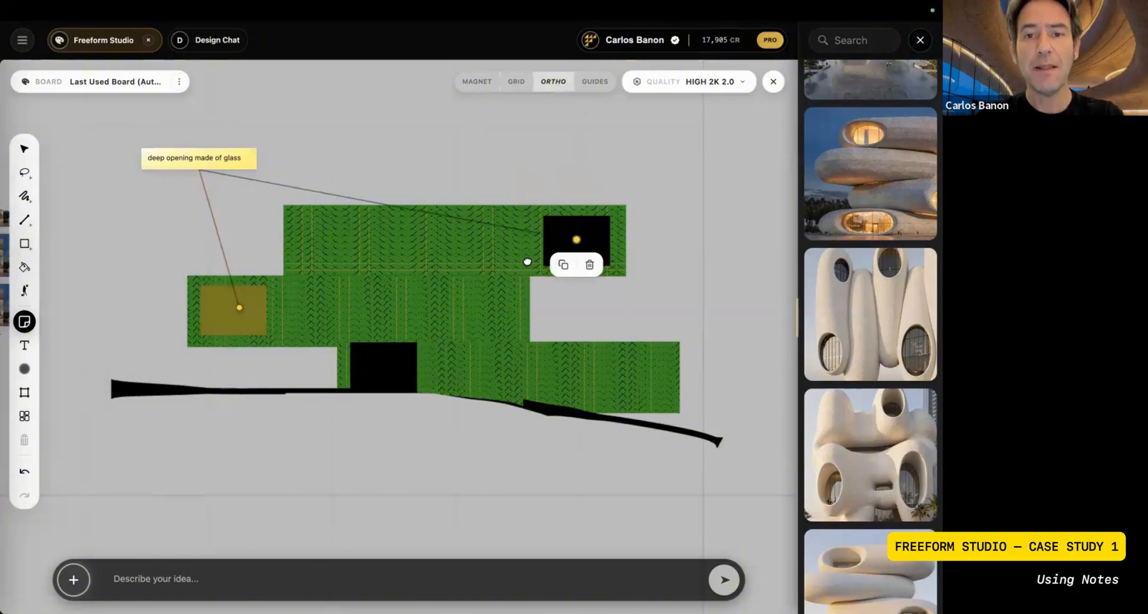
left_click(382, 364, "shift")
left_click(395, 443)
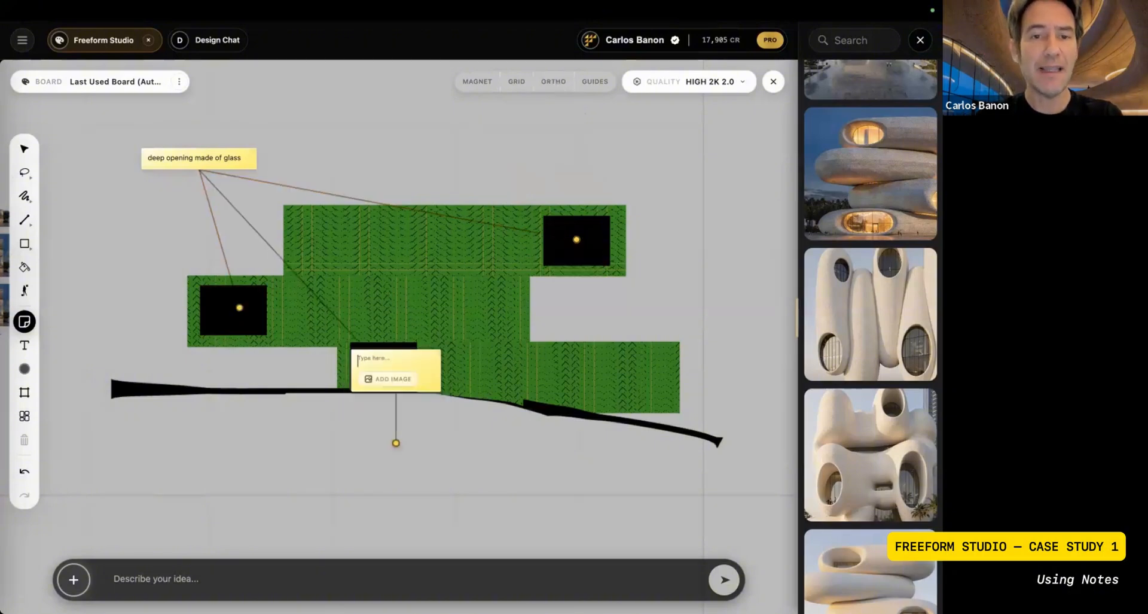
key("v")
left_click(440, 349)
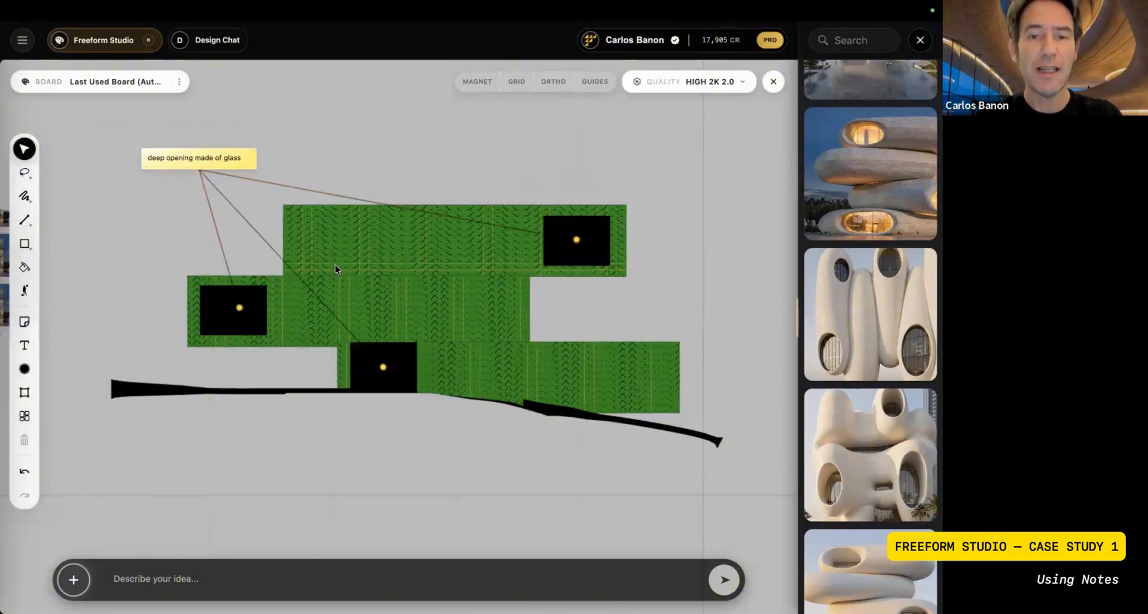
- Move the glass note so it sits centred above the top block
double_click(195, 158)
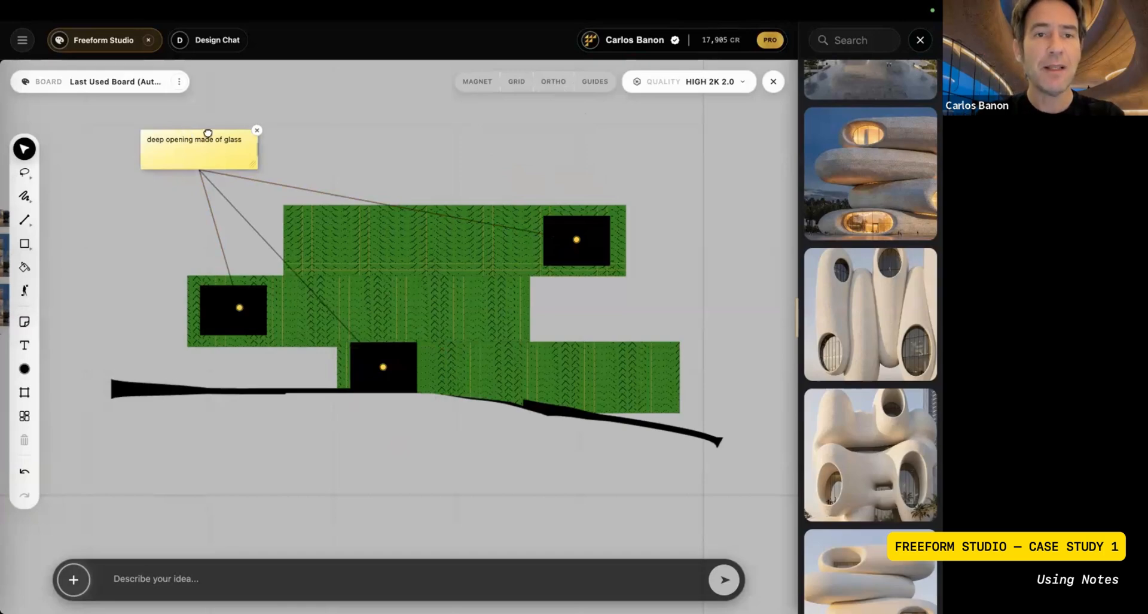
left_click_drag(204, 132, 419, 115)
left_click(268, 182)
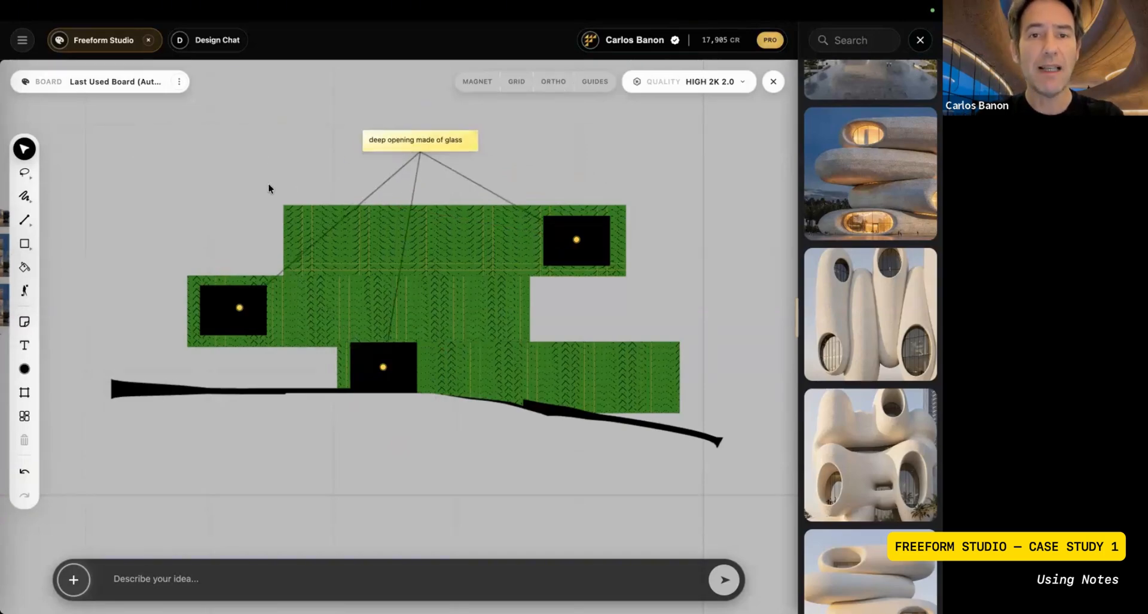
- Place a frame around the elevation and its note, and fill the area below the ground line with dark brown
scroll(268, 182, "down", 4)
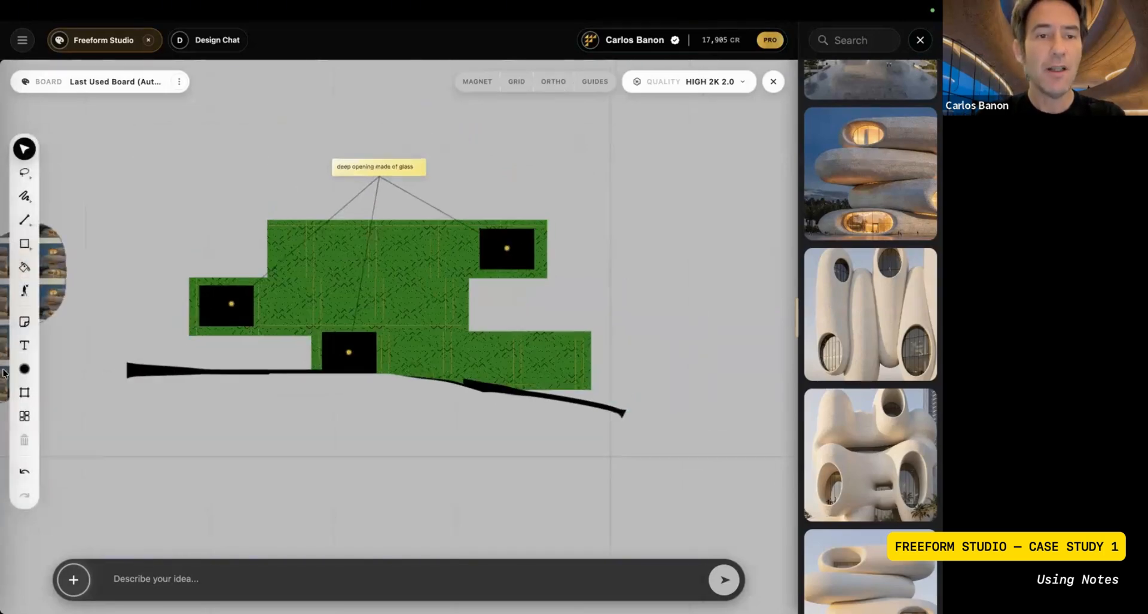
left_click(25, 393)
mouse_move(150, 146)
left_mouse_down()
mouse_move(520, 399)
mouse_move(579, 398)
mouse_move(613, 417)
left_mouse_up()
left_click(355, 426)
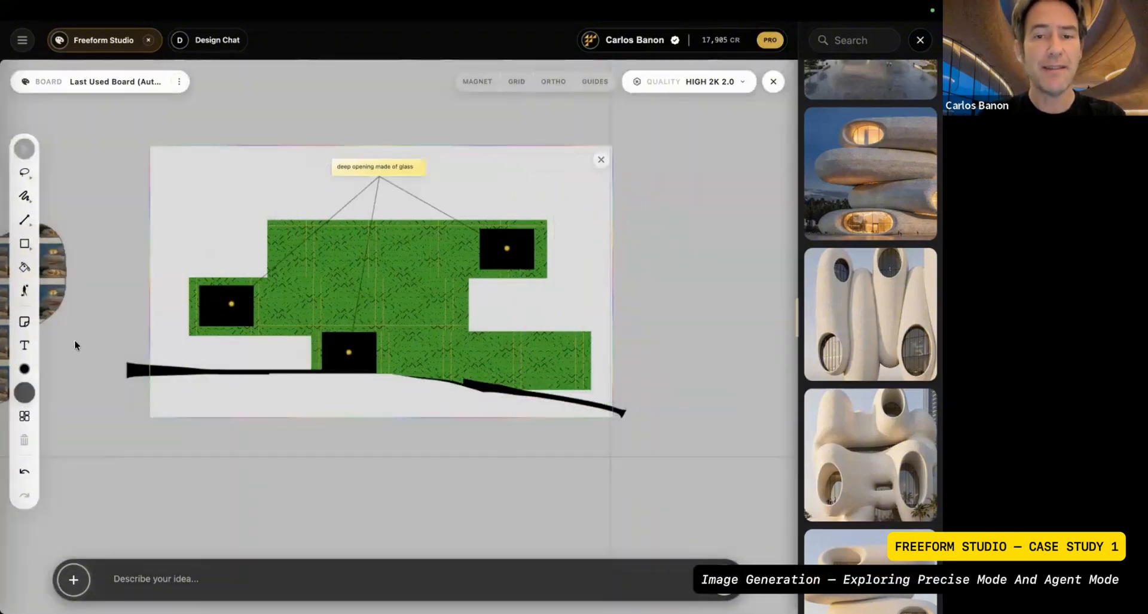
left_click(25, 268)
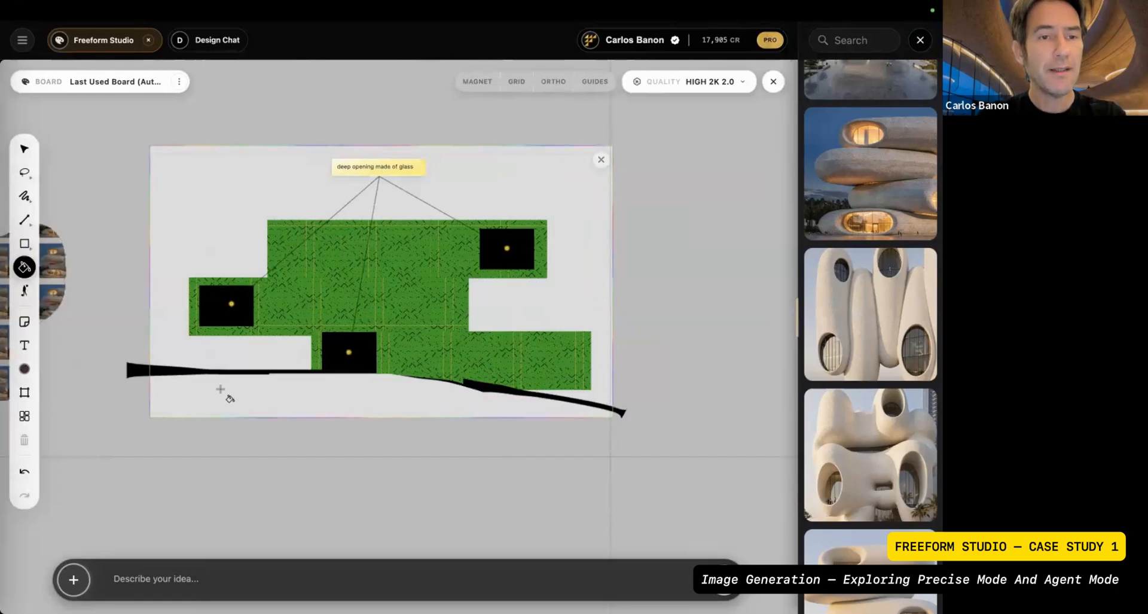
left_click(434, 393)
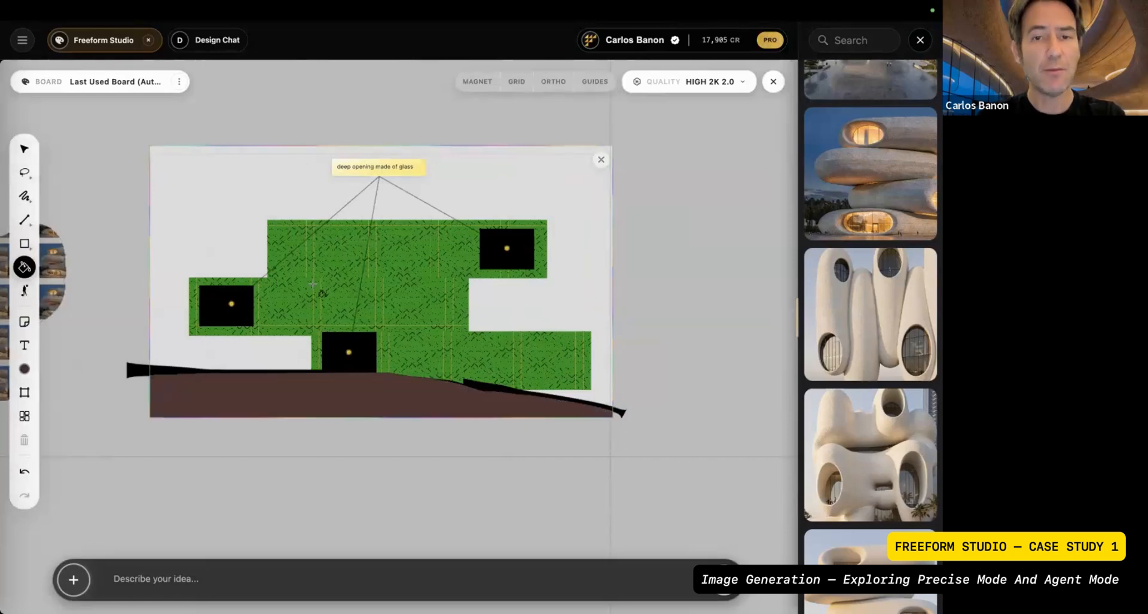
- Redraw the frame slightly larger around the elevation at 59:37 and refill the ground area with dark brown
left_click(24, 392)
left_click(24, 392)
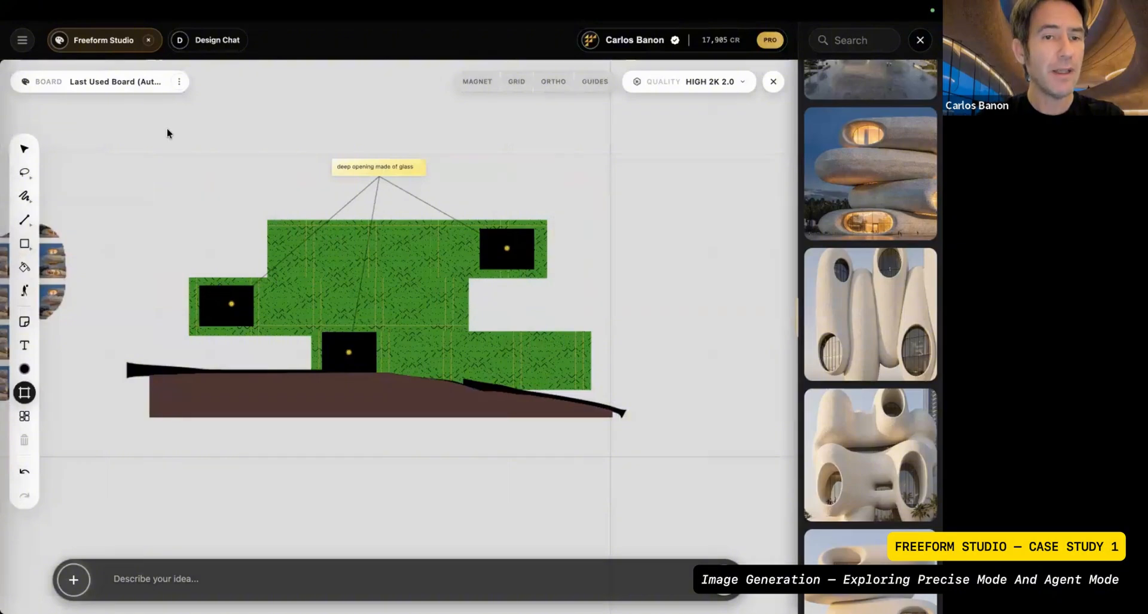
left_click_drag(140, 119, 617, 418)
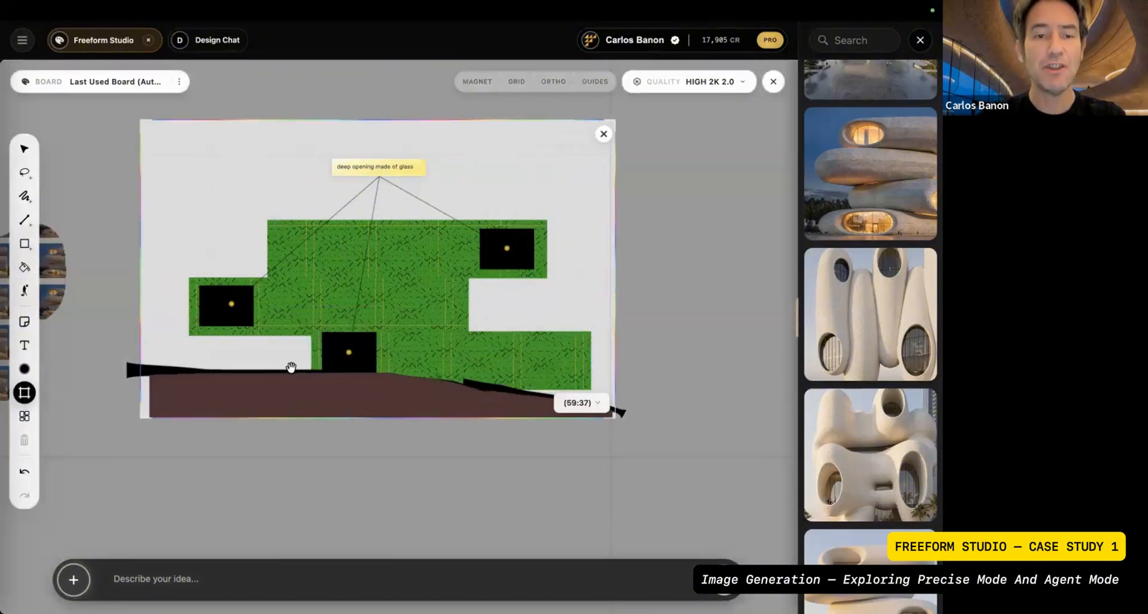
left_click(24, 269)
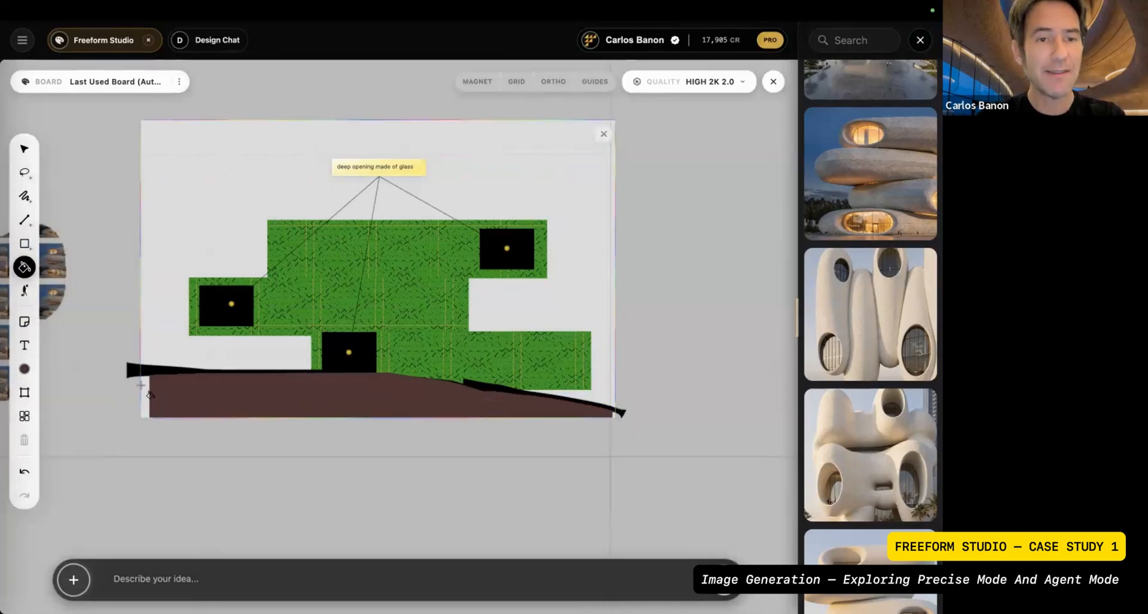
left_click(255, 404)
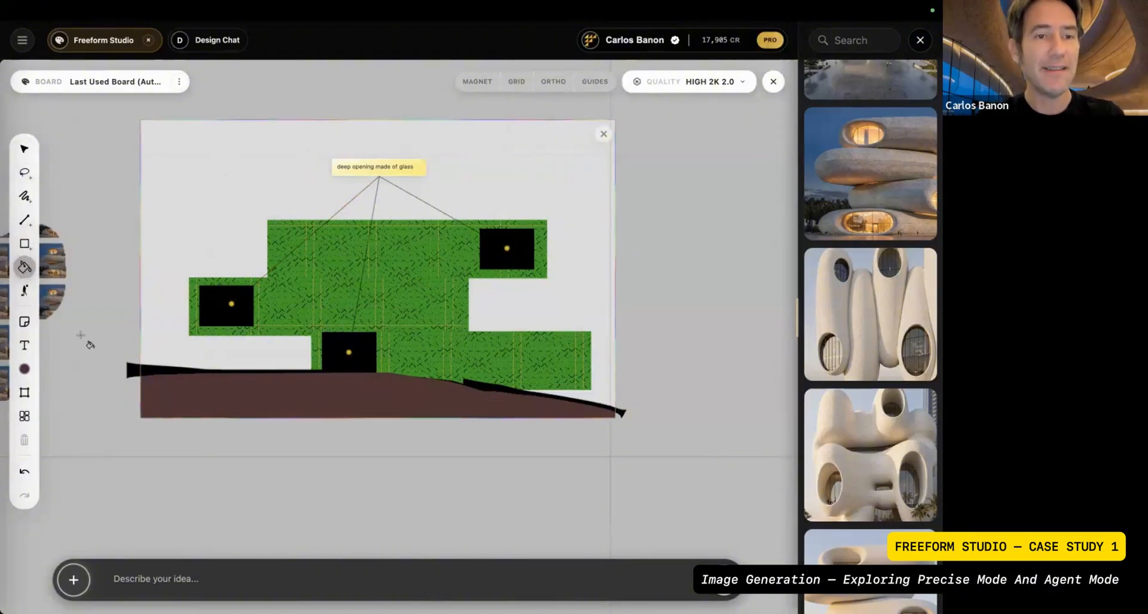
- Fill the sky area behind the building with light blue
right_click(91, 341)
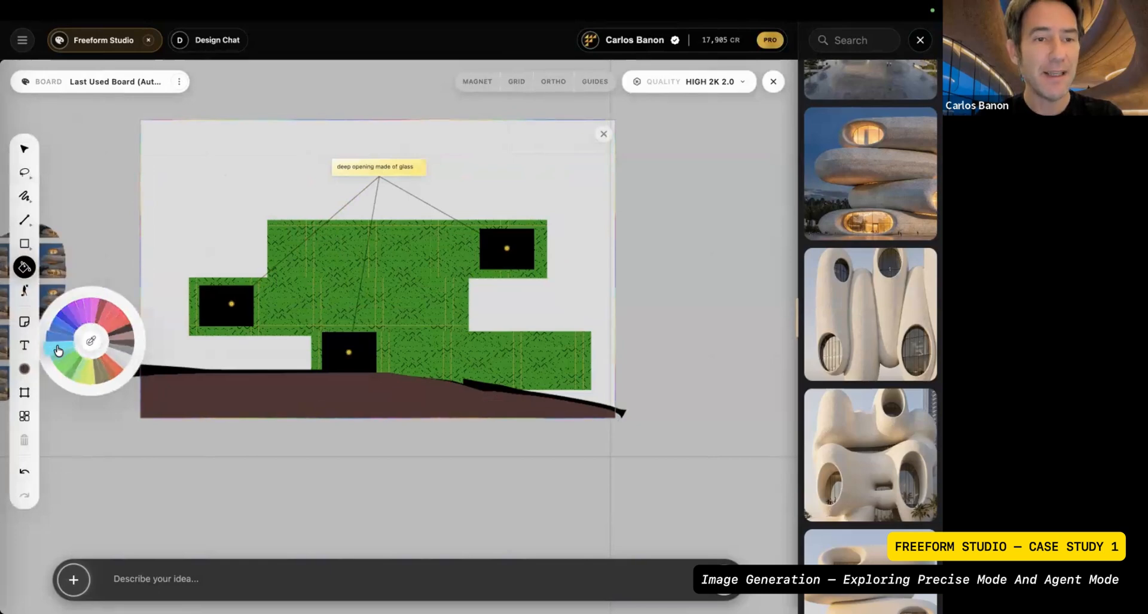
left_click(57, 348)
left_click(236, 216)
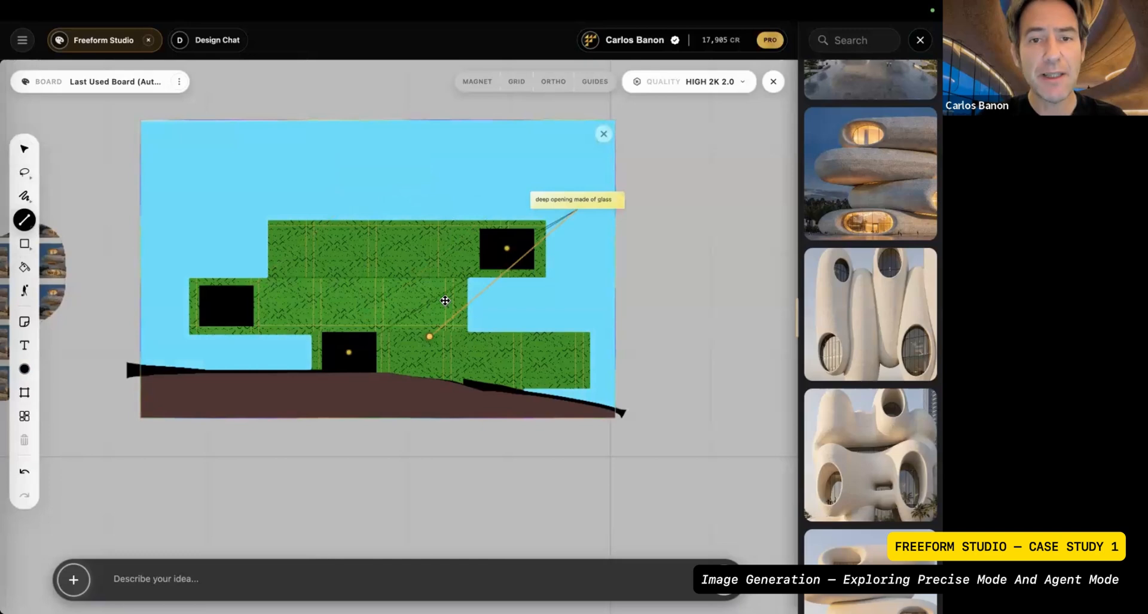
- Reattach the glass note's displaced anchor point to the opening in the middle block, and discard the stray line
left_click_drag(445, 300, 251, 274)
left_click(676, 242)
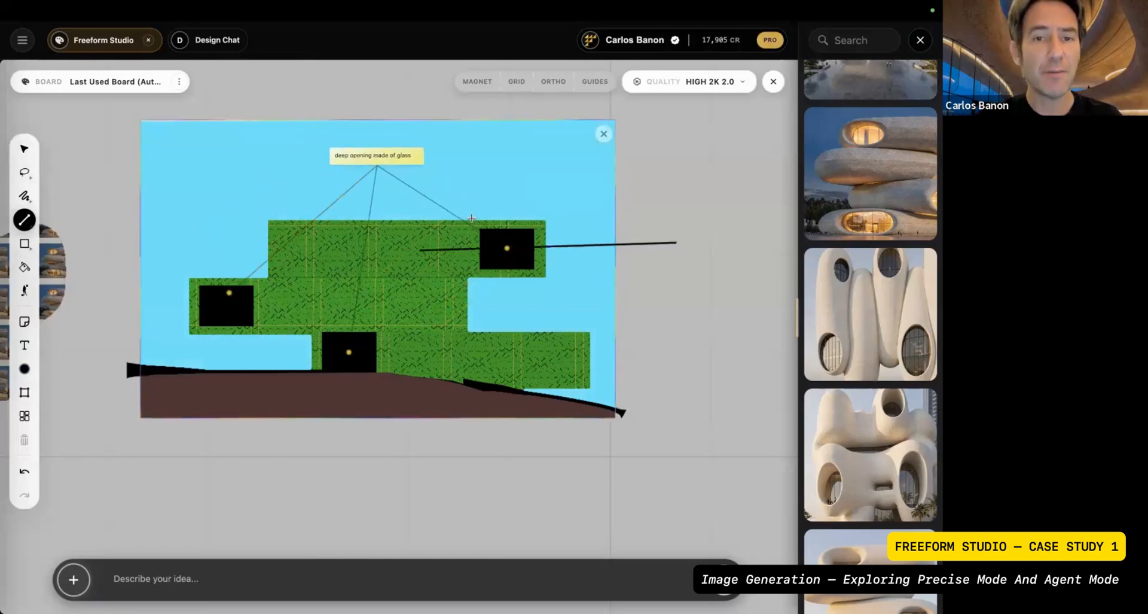
key("Escape")
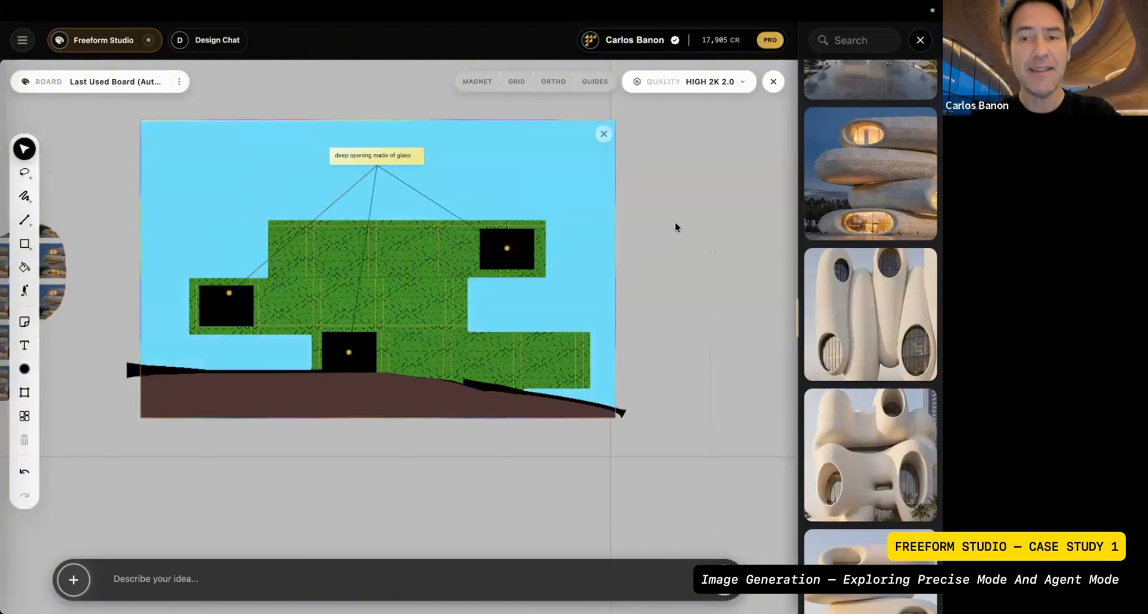
- Switch the board background to Dark and turn the notes off
right_click(675, 225)
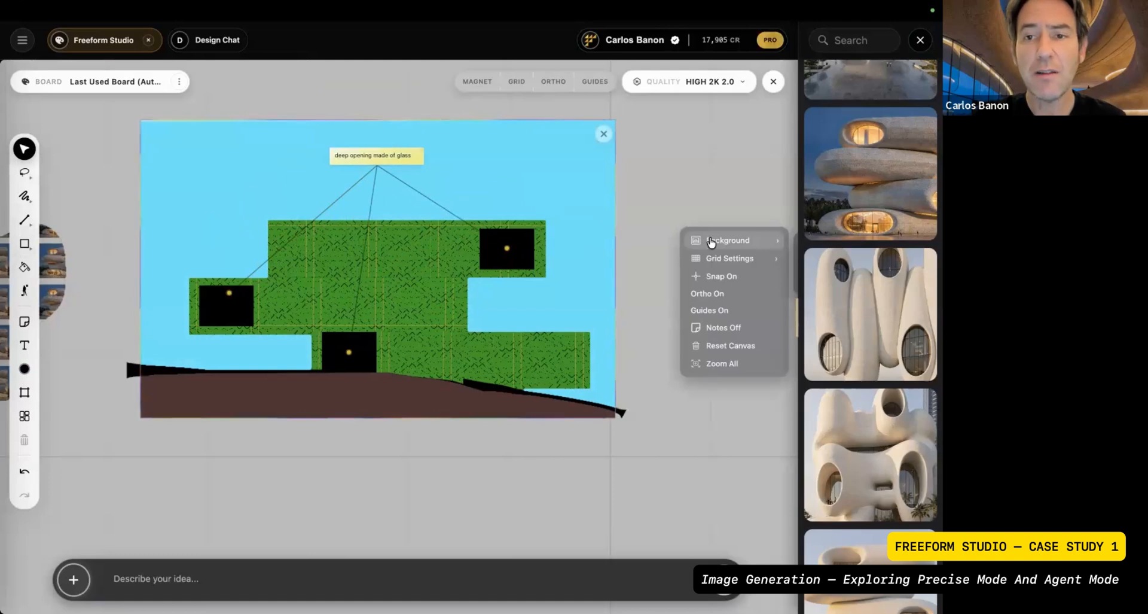
left_click(645, 232)
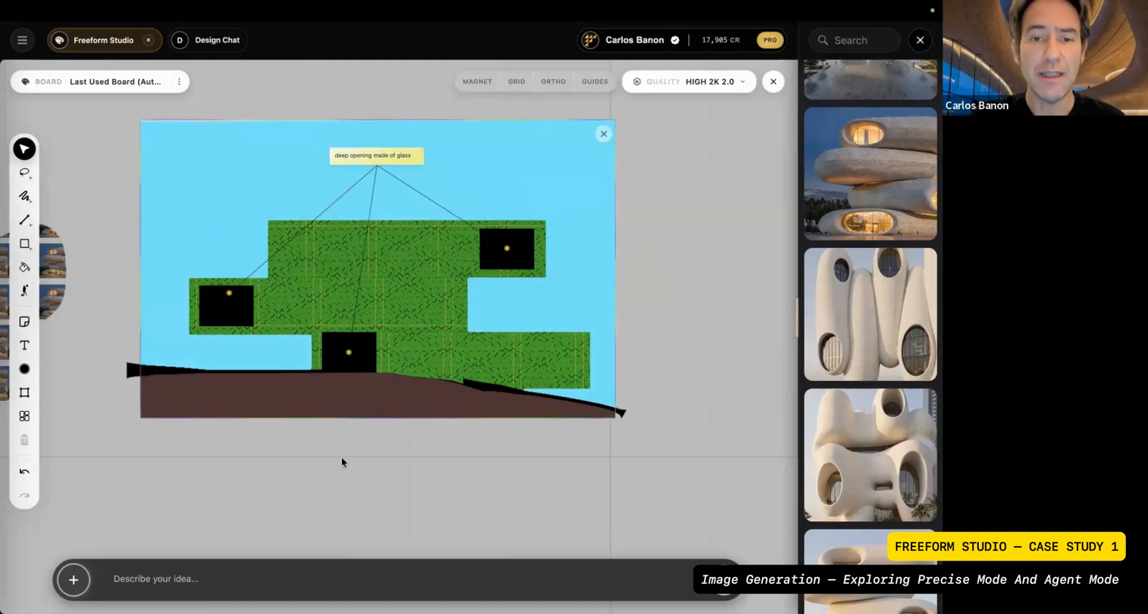
right_click(396, 477)
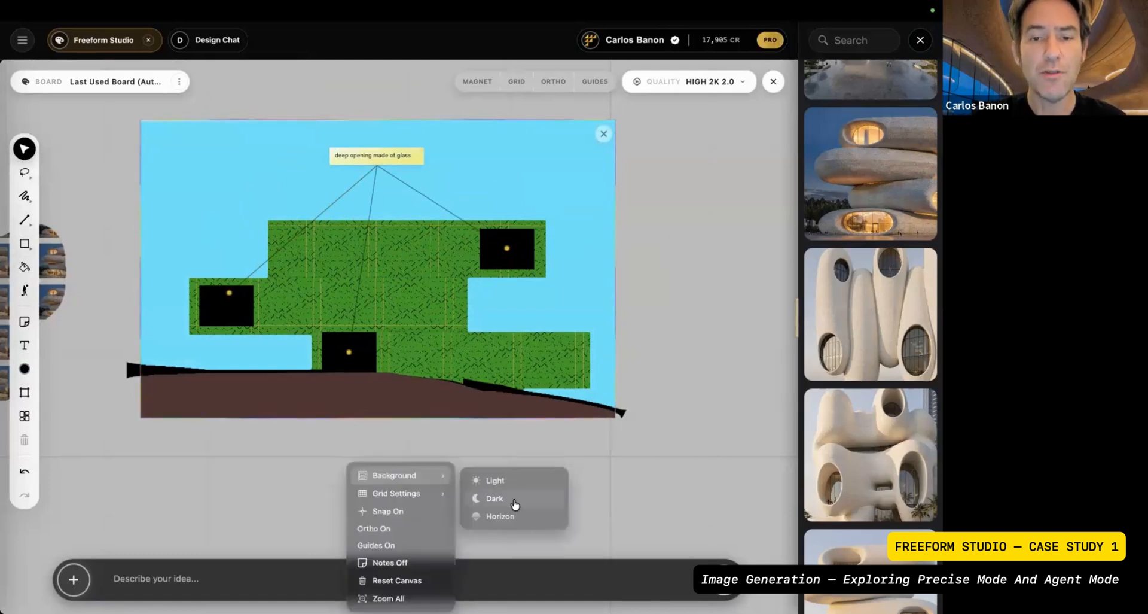
left_click(513, 500)
right_click(396, 459)
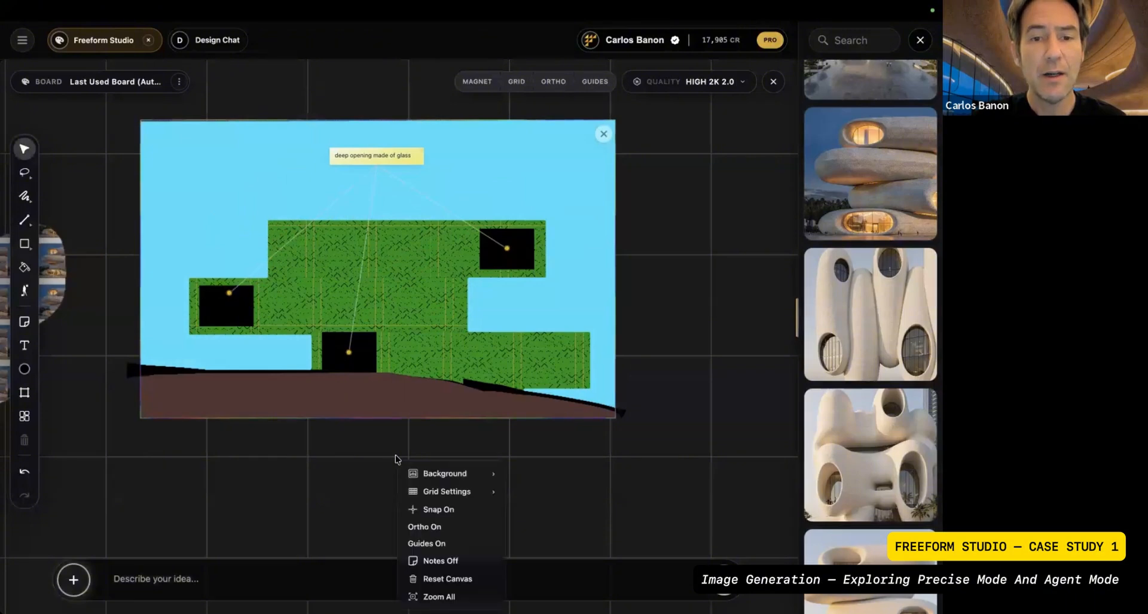
left_click(442, 560)
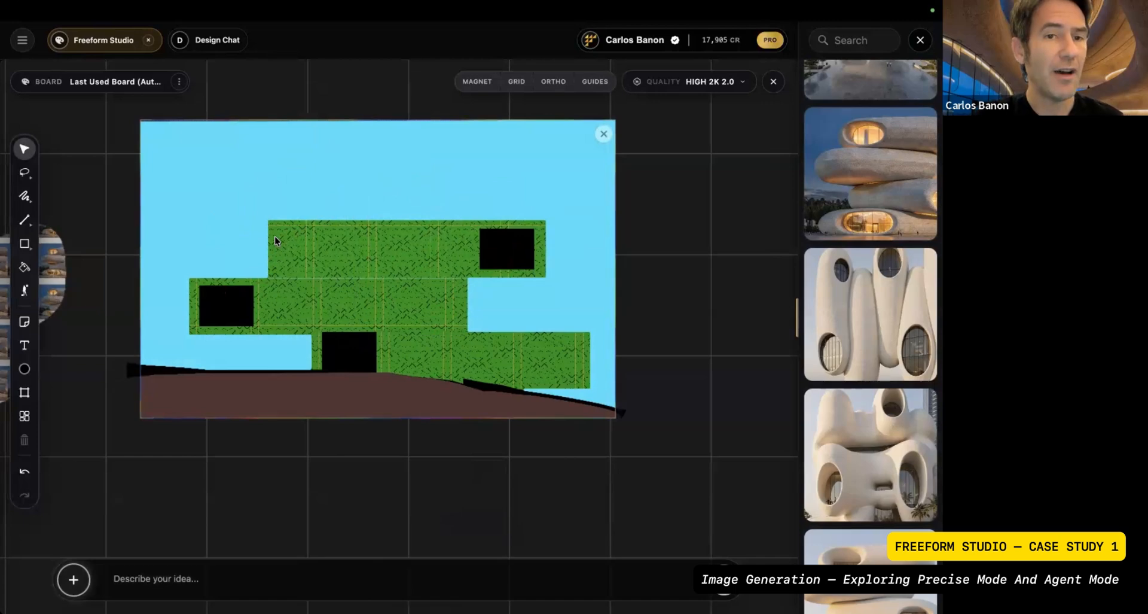
- Draw a straight black line across each of the three blocks, from a corner of its opening to a far corner of the block
key("l")
scroll(275, 237, "up", 2)
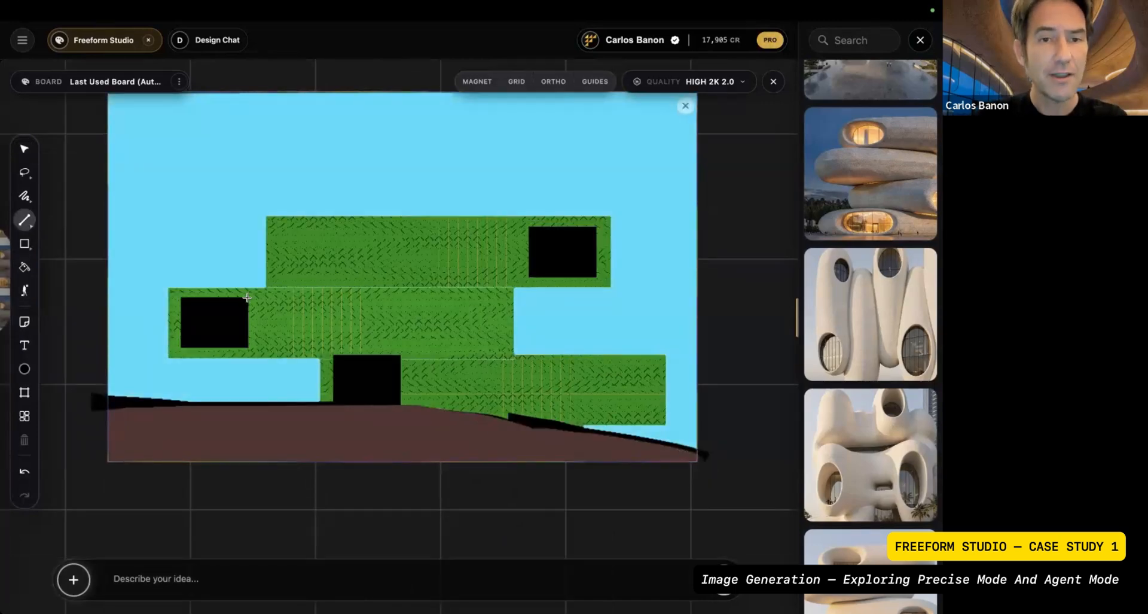
left_click(248, 297)
left_click(515, 288)
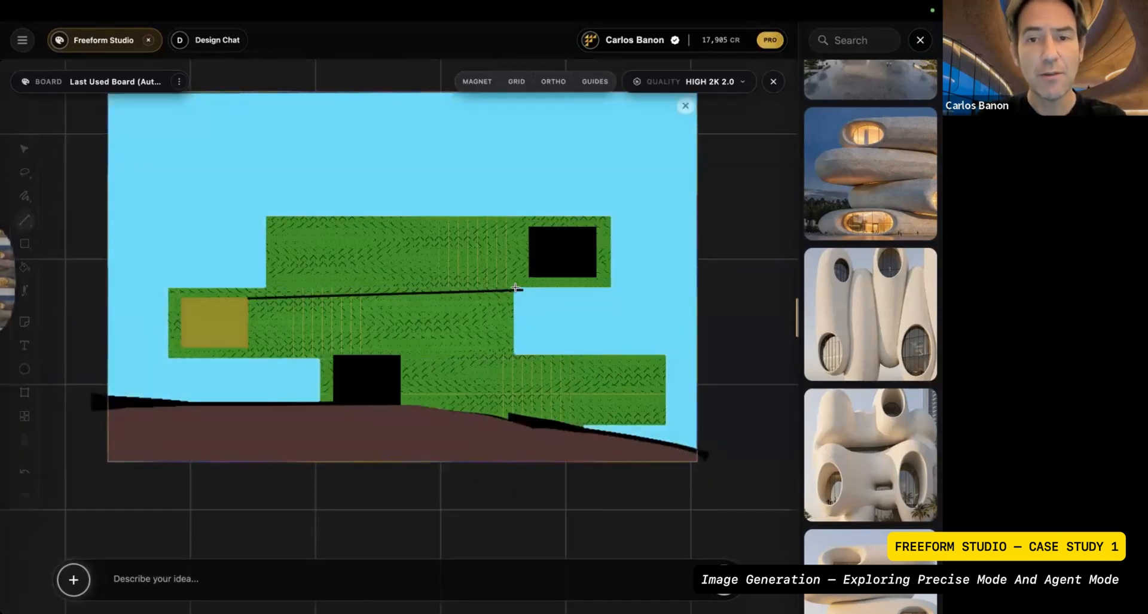
left_click(400, 353)
left_click(664, 423)
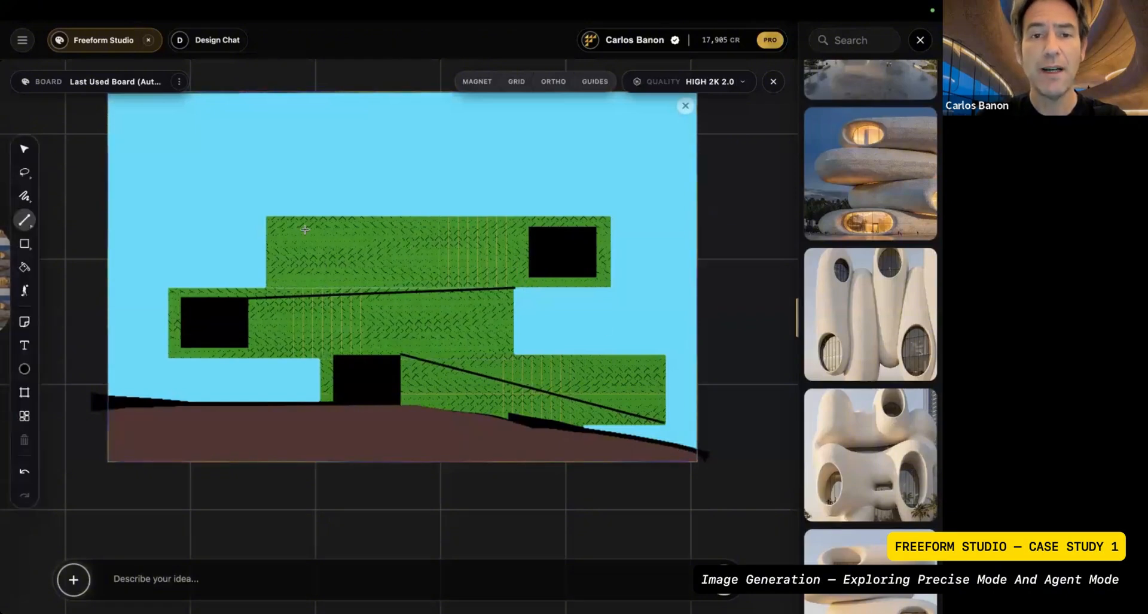
left_click_drag(528, 275, 271, 218)
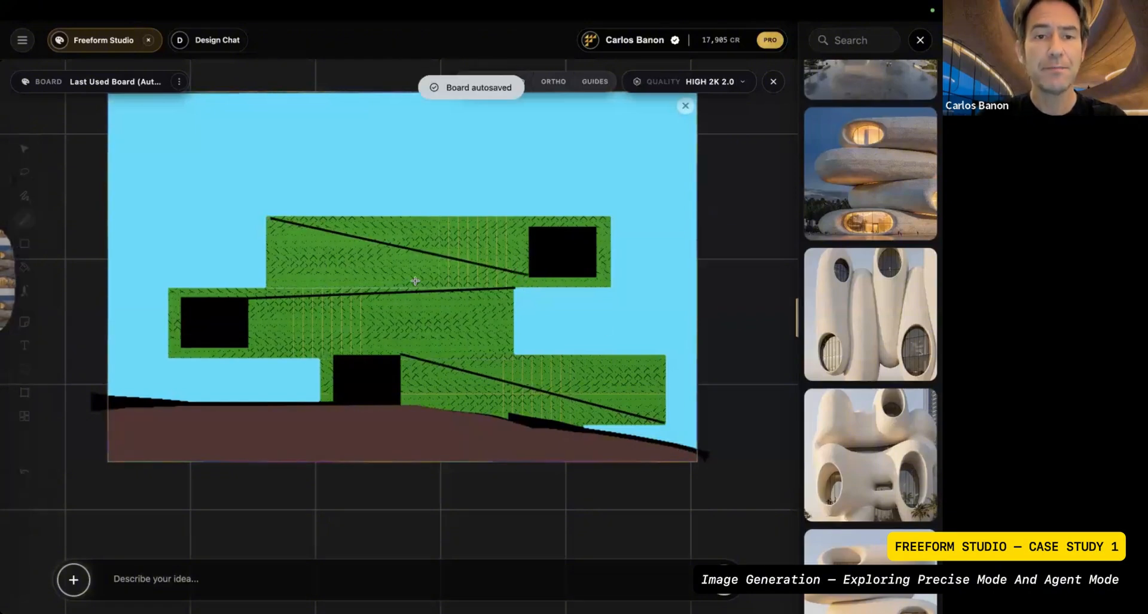
scroll(415, 281, "down", 2)
key("Escape")
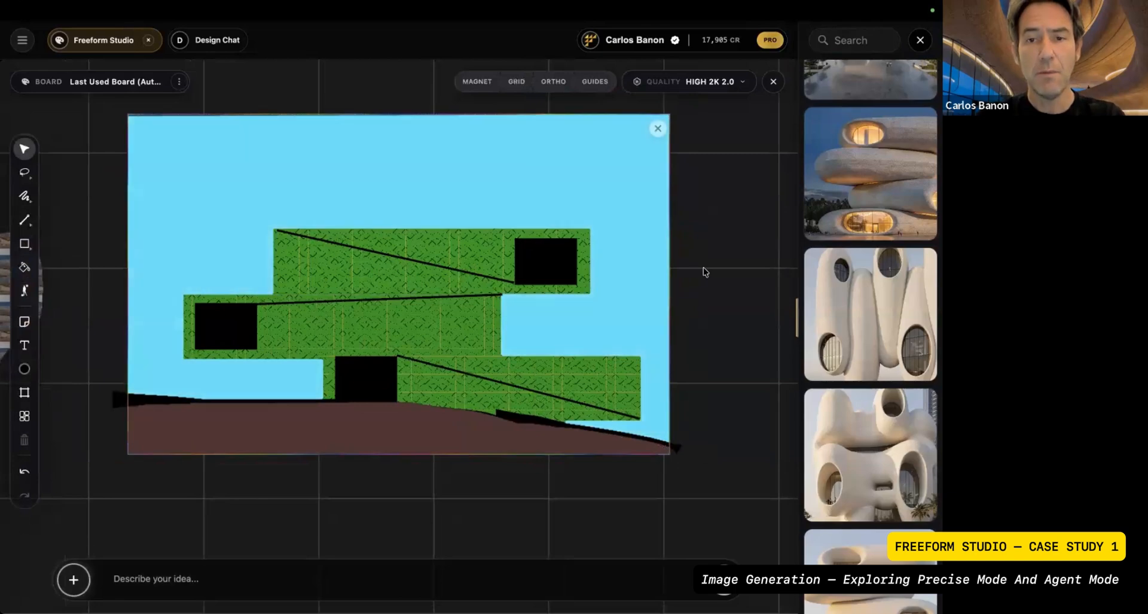
- Turn the board's notes back on so the glass note is included with the elevation
right_click(705, 271)
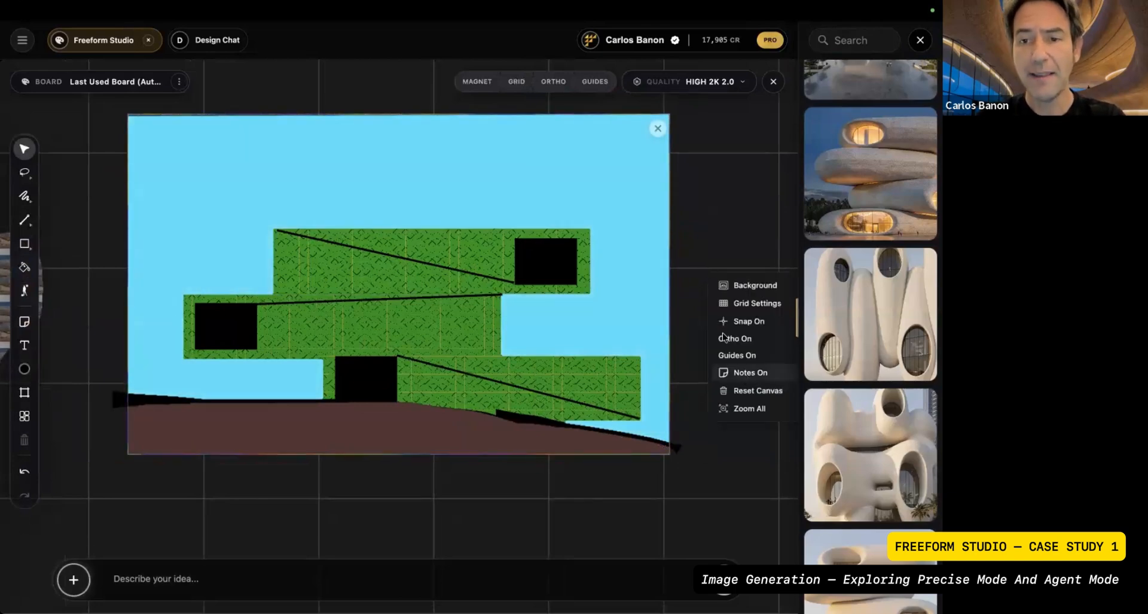
left_click(750, 372)
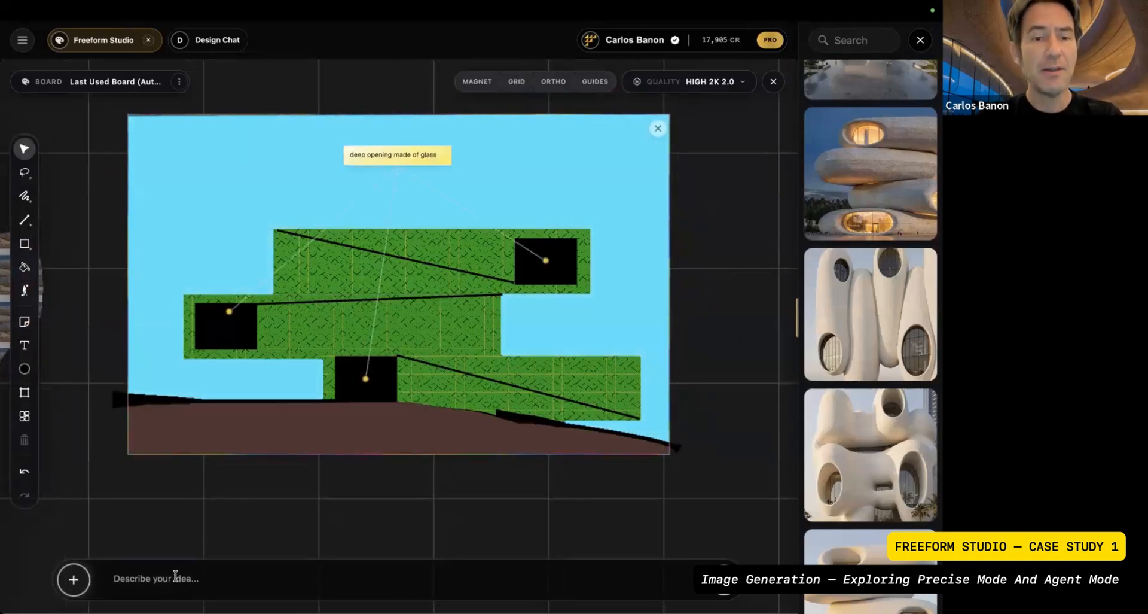
left_click(196, 437)
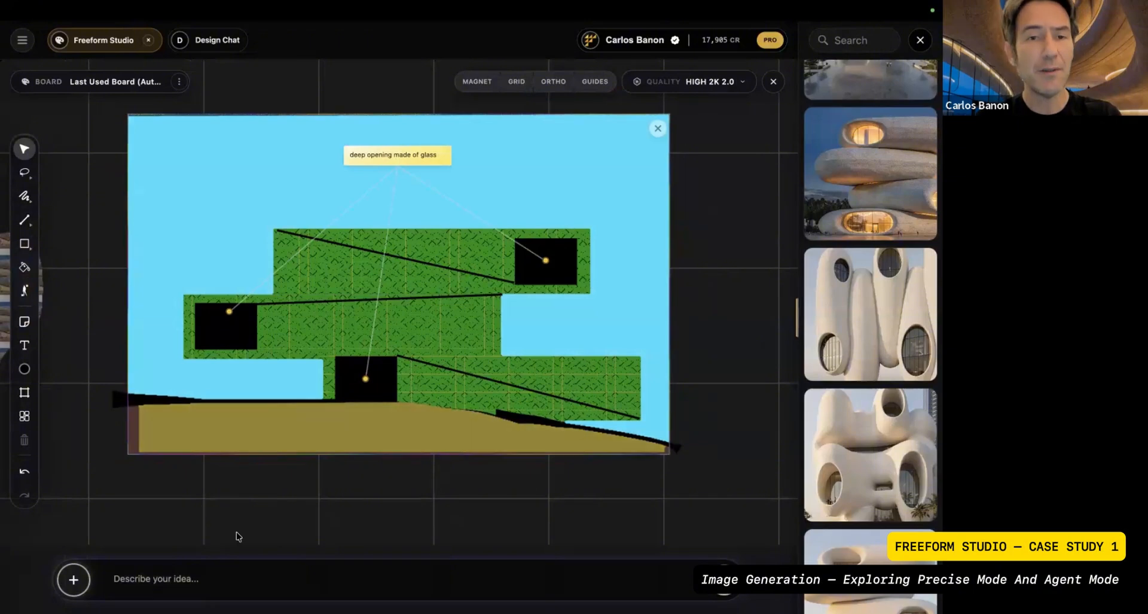
- Begin the image prompt with "front view of a building made of aluminium scales with reflection"
left_click(172, 567)
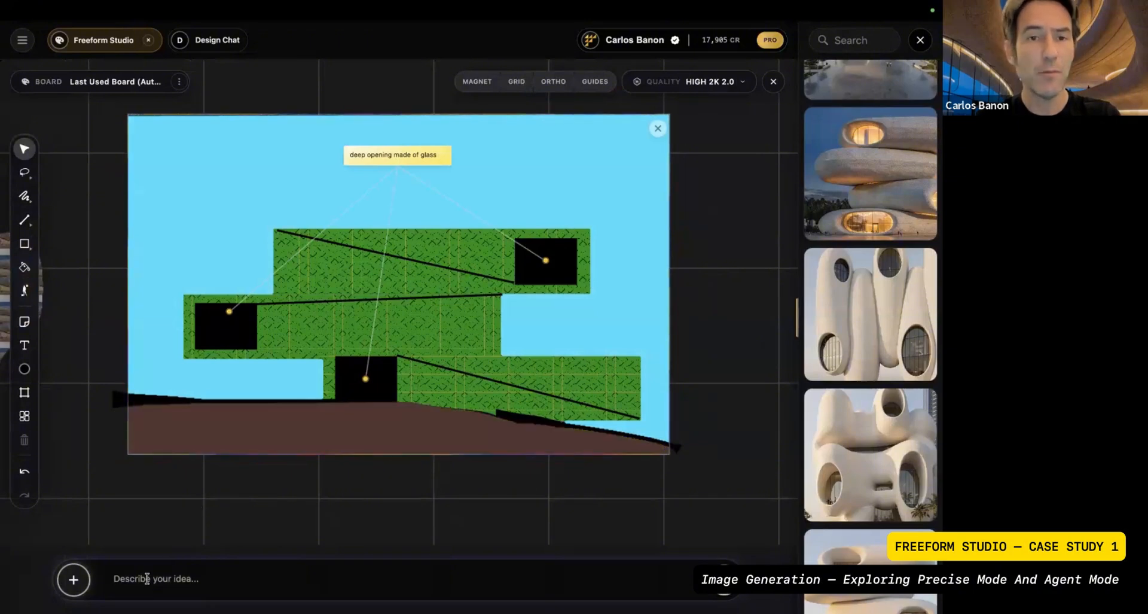
type("fo")
type("on")
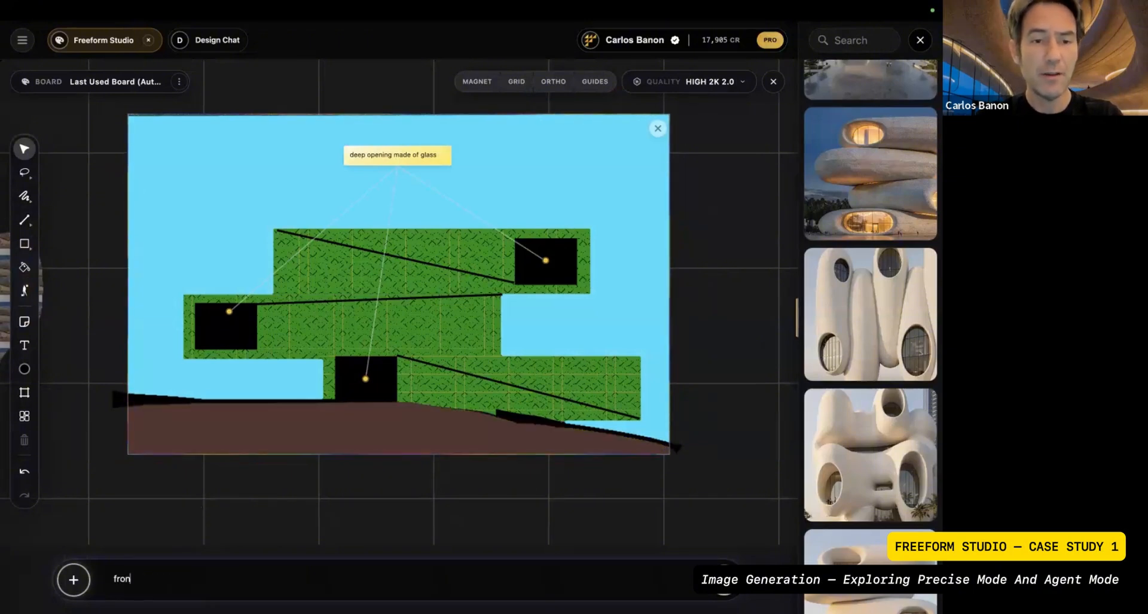
type("t view of a buildig")
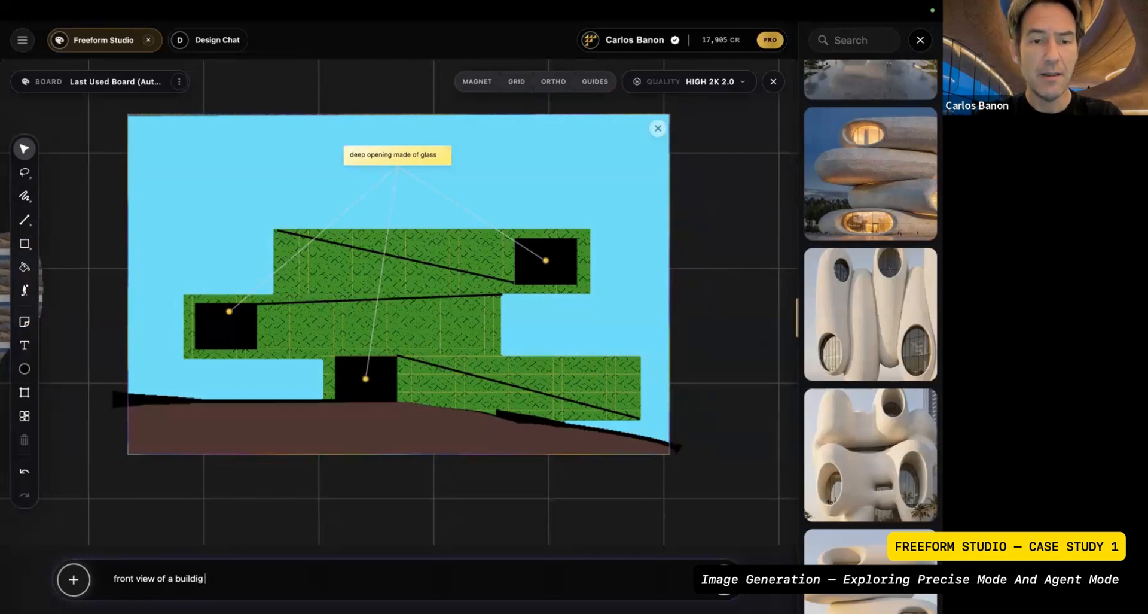
key("BackSpace")
type("ng made of conc")
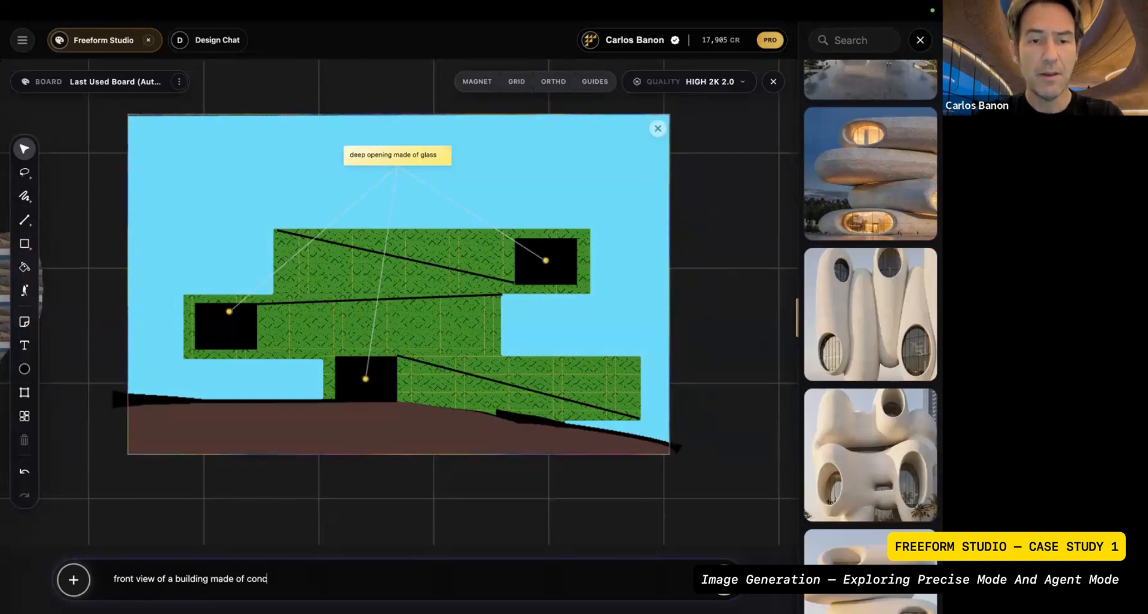
key("BackSpace")
key("BackSpace")
key("BackSpace")
key("BackSpace")
key("BackSpace")
type("ade of")
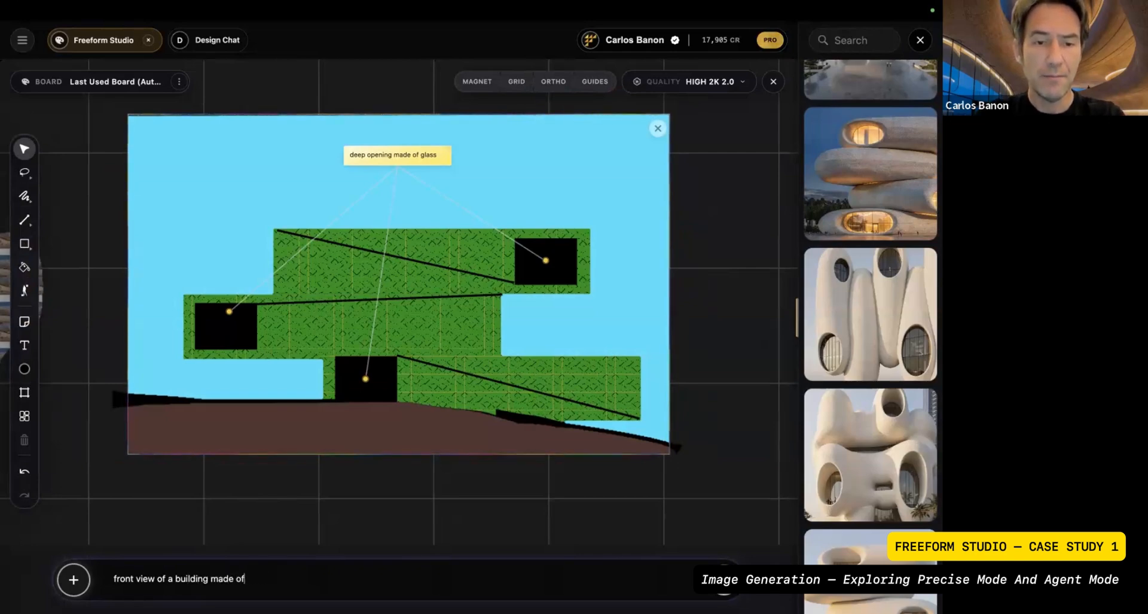
type(" aluminium scale")
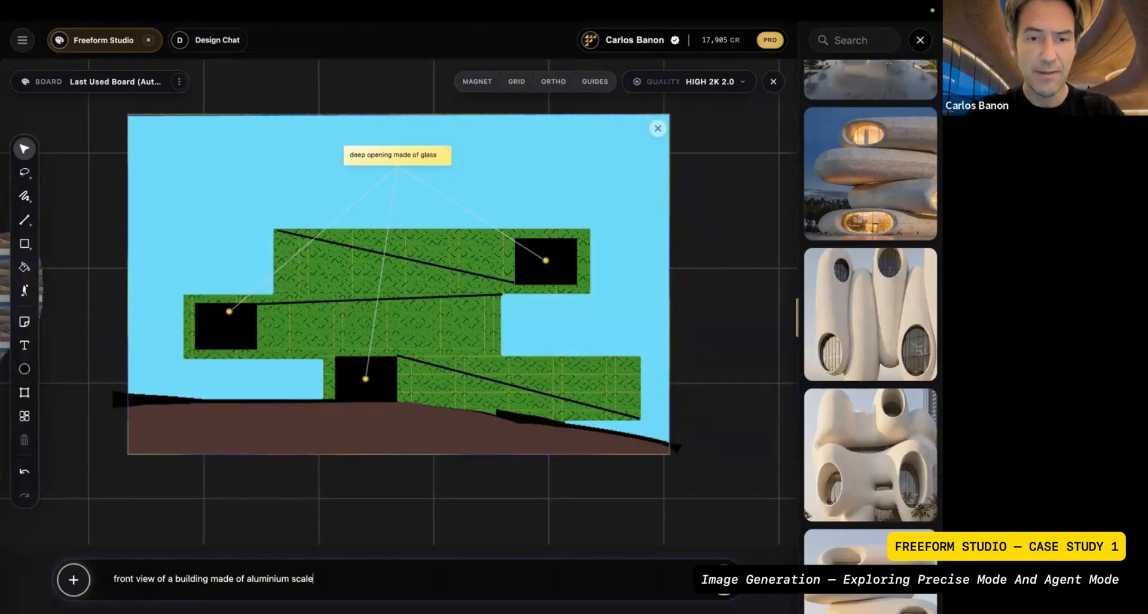
type("s with reflection")
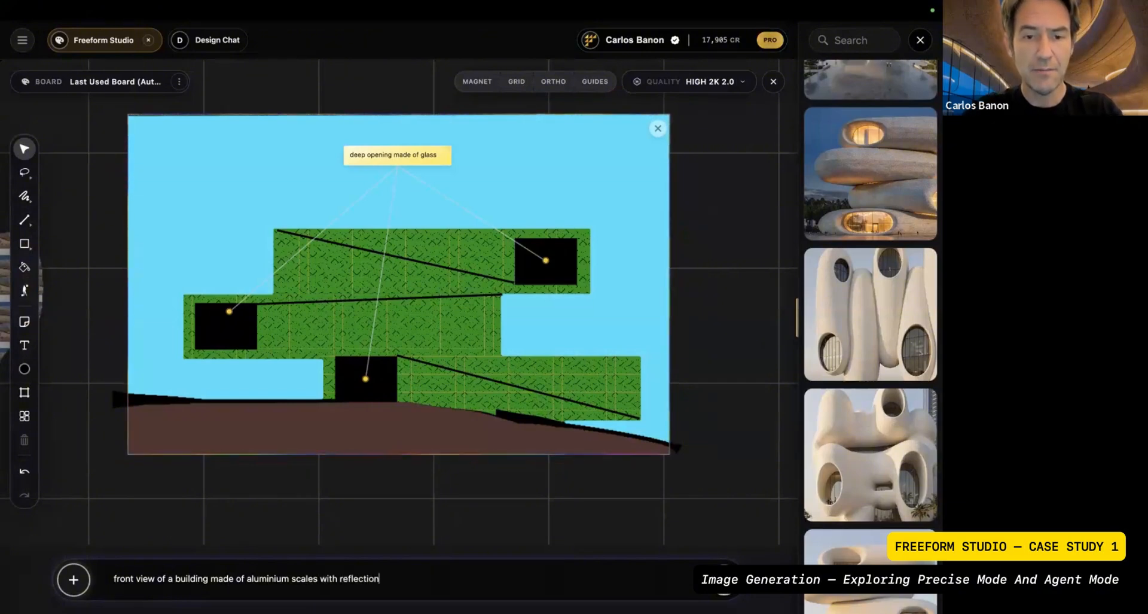
- Extend the prompt with the setting ". context is a slope in mexico. dry landscape"
type(". context is ")
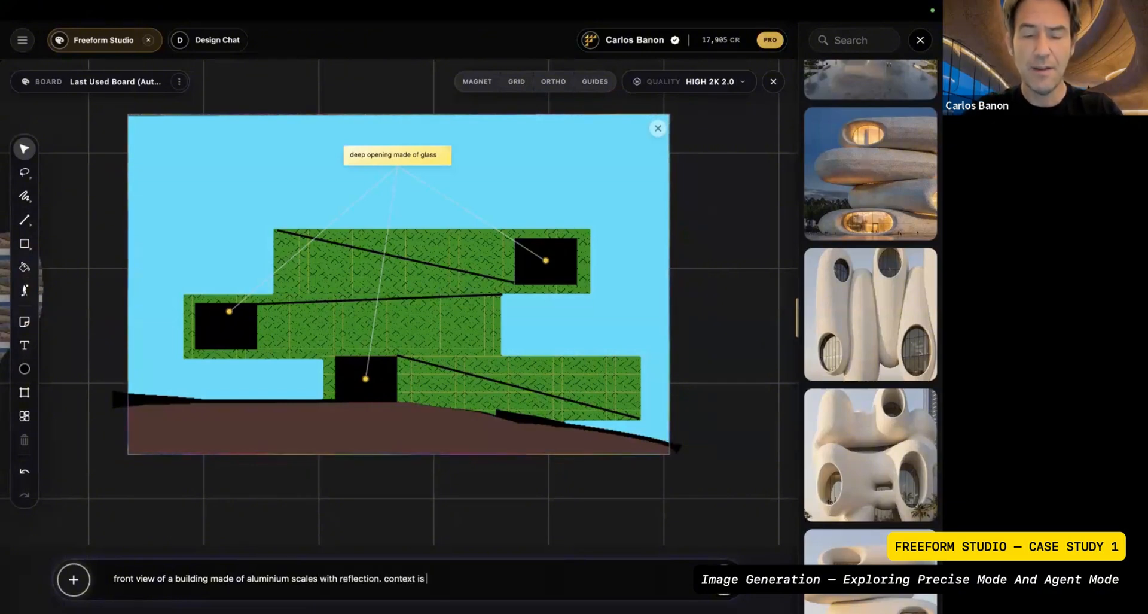
type("a slope in")
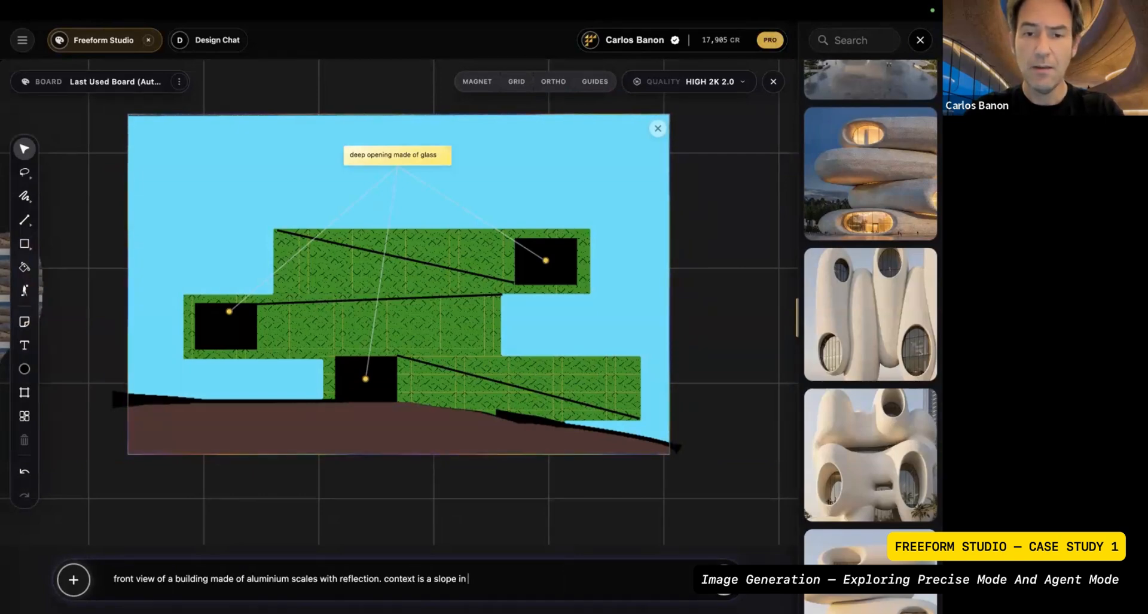
type(" mexico. dr")
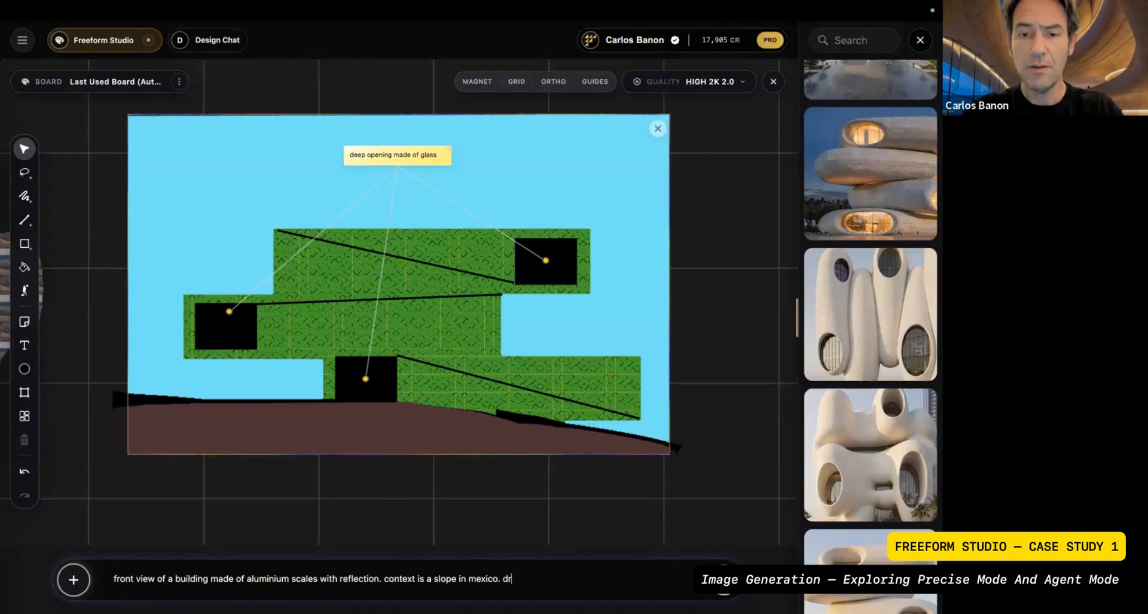
type("y landscape")
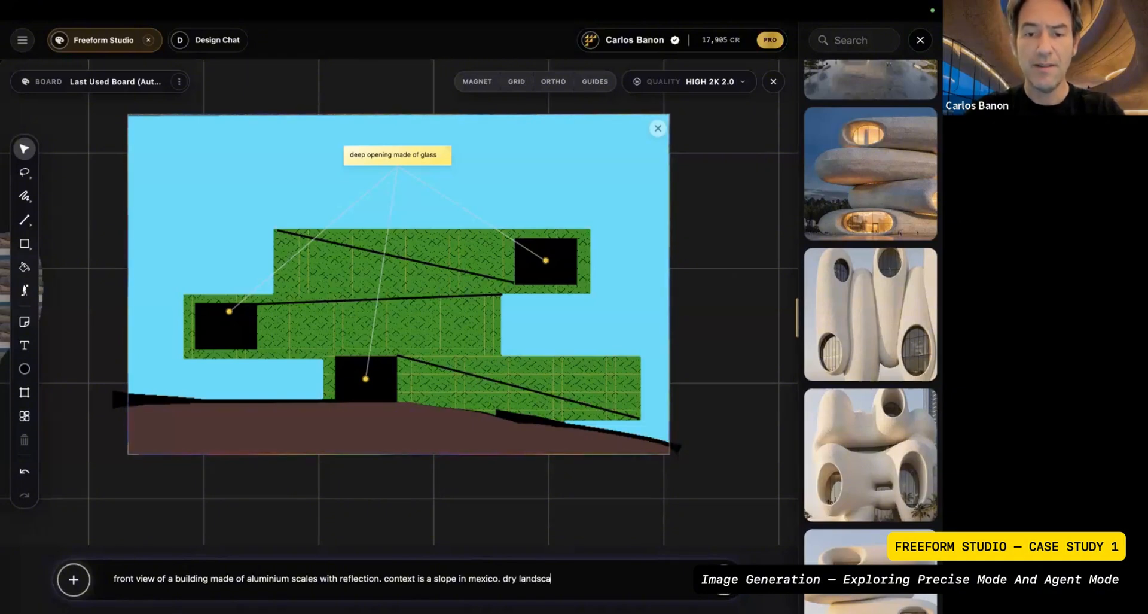
- Choose Precise rather than Context as the generation mode for the prompt
left_click(74, 581)
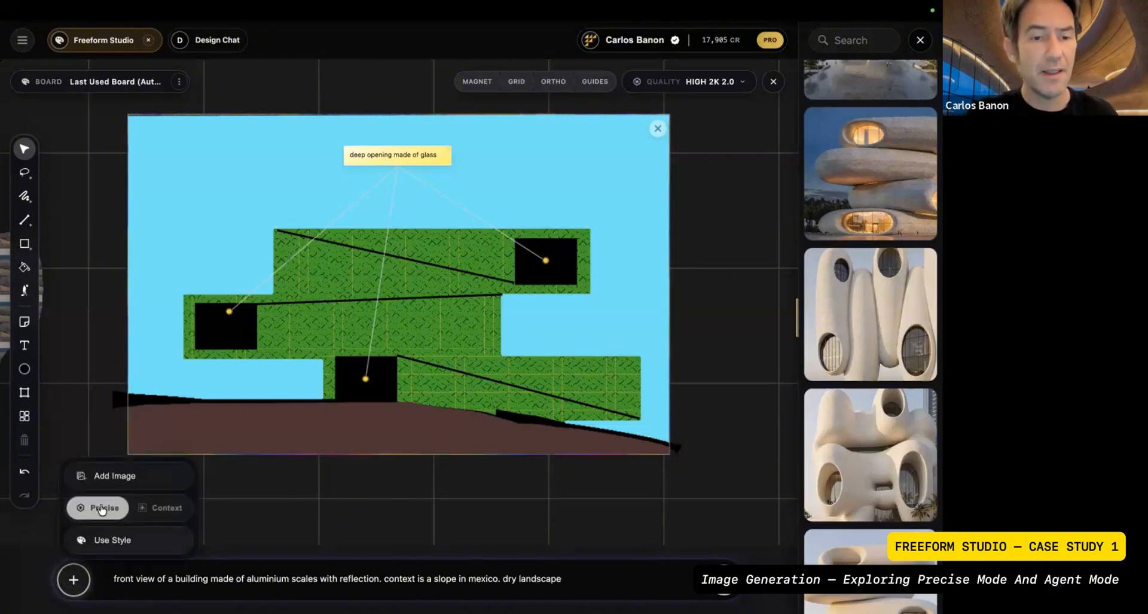
left_click(77, 577)
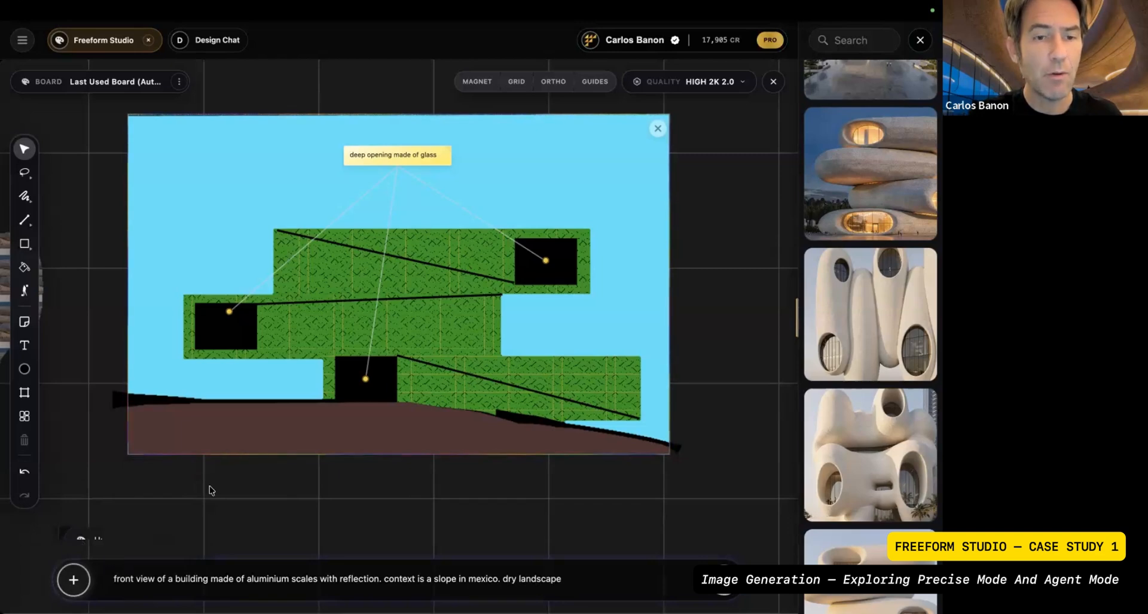
left_click(74, 580)
left_click(114, 507)
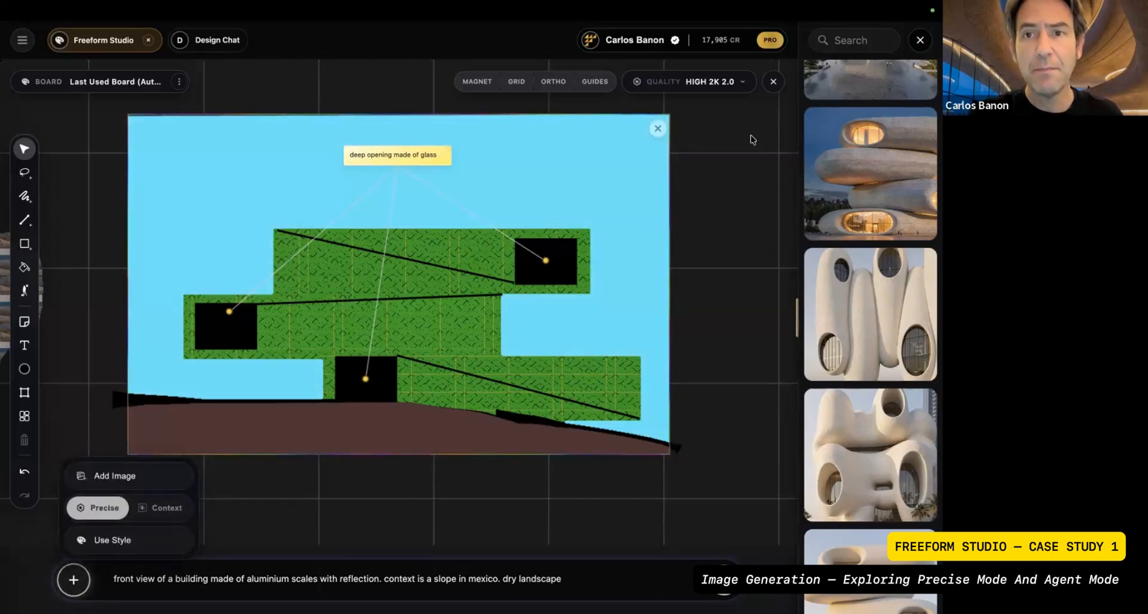
- Switch Agent 2.0 off, set the generation quality to Good, and review the prompt's mode options
left_click(724, 82)
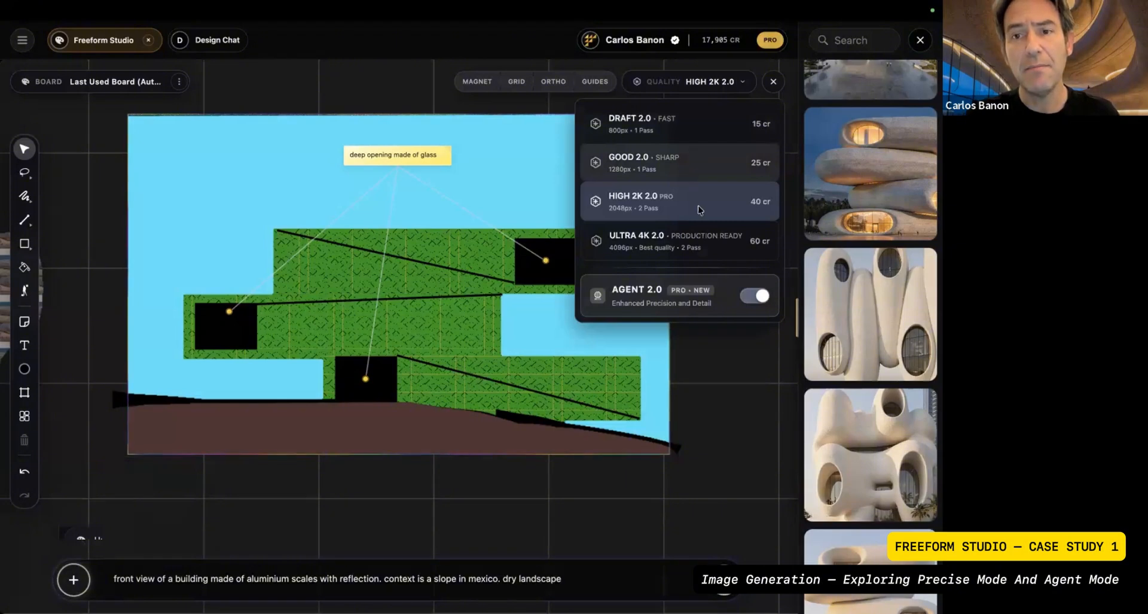
left_click(755, 295)
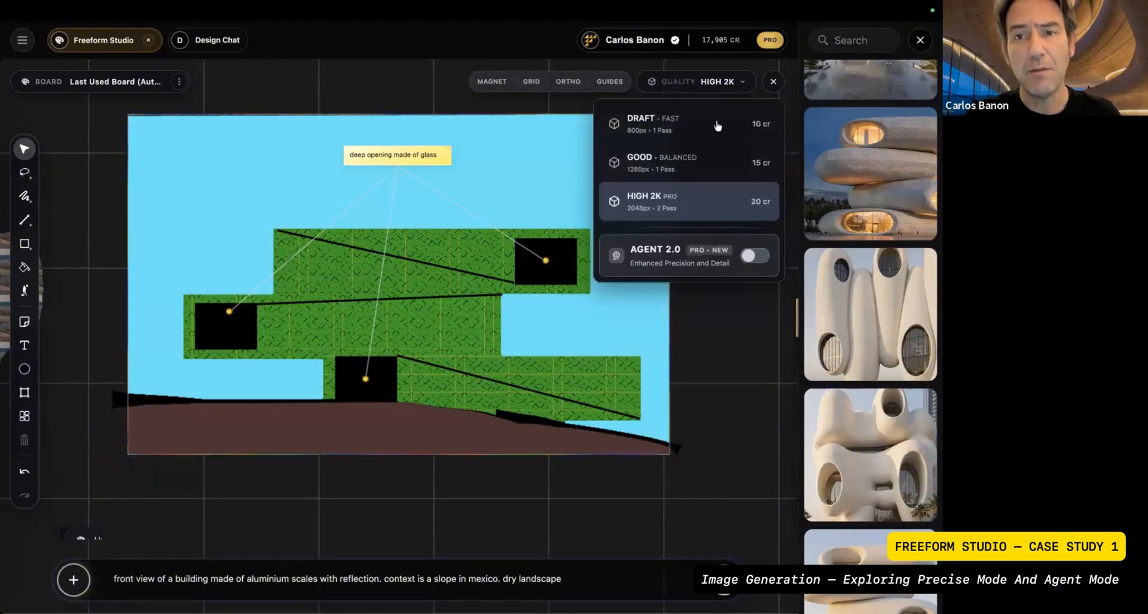
left_click(650, 164)
left_click(74, 578)
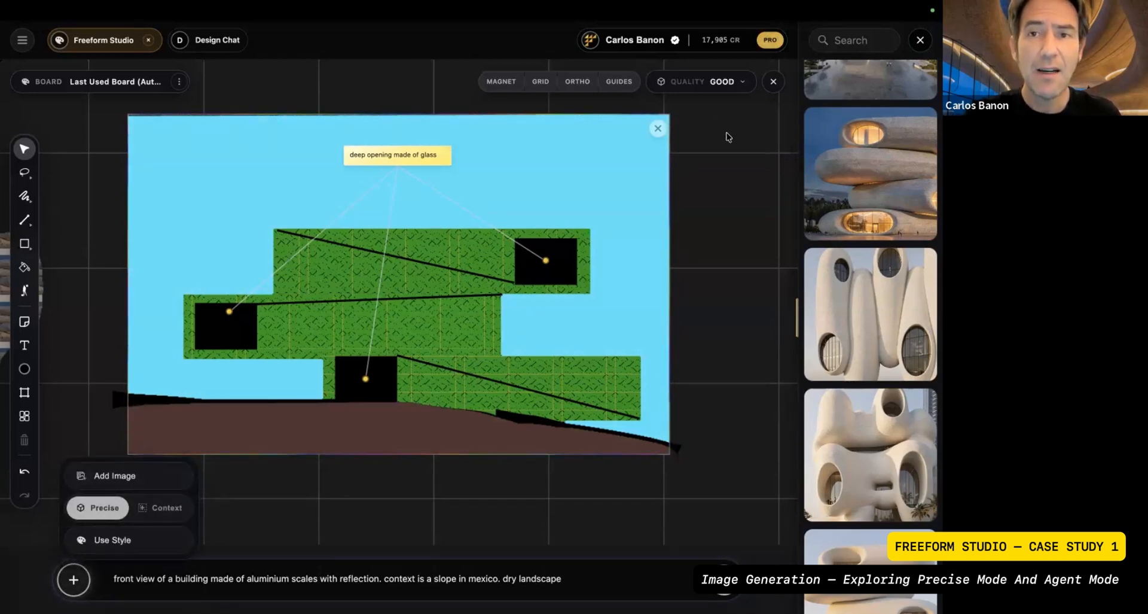
- Switch Agent 2.0 on and back off to compare the quality options of both modes
left_click(718, 82)
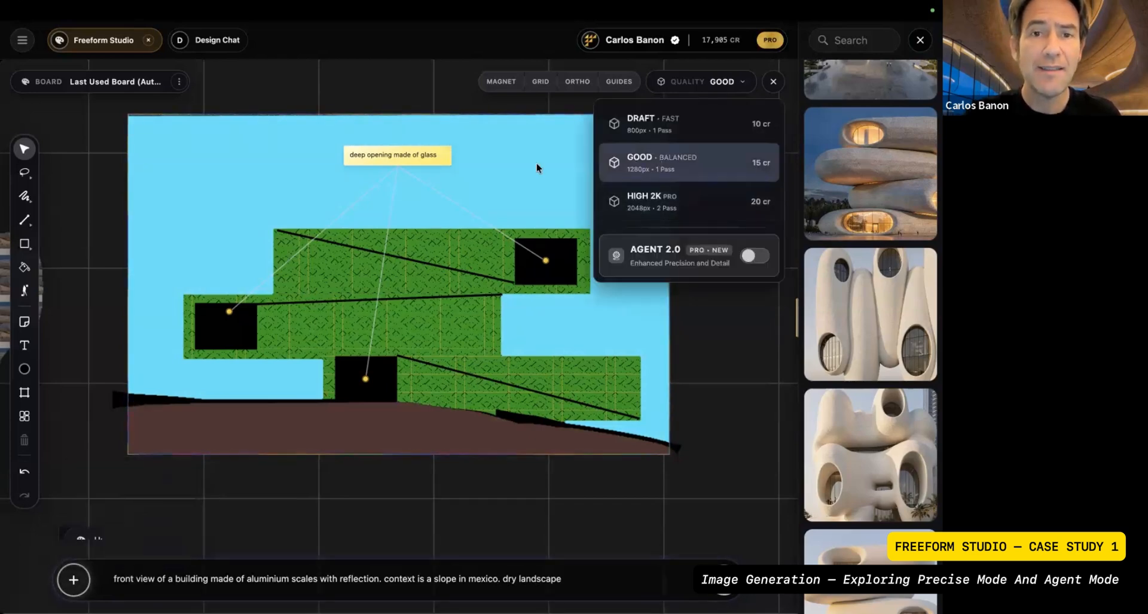
left_click(410, 154)
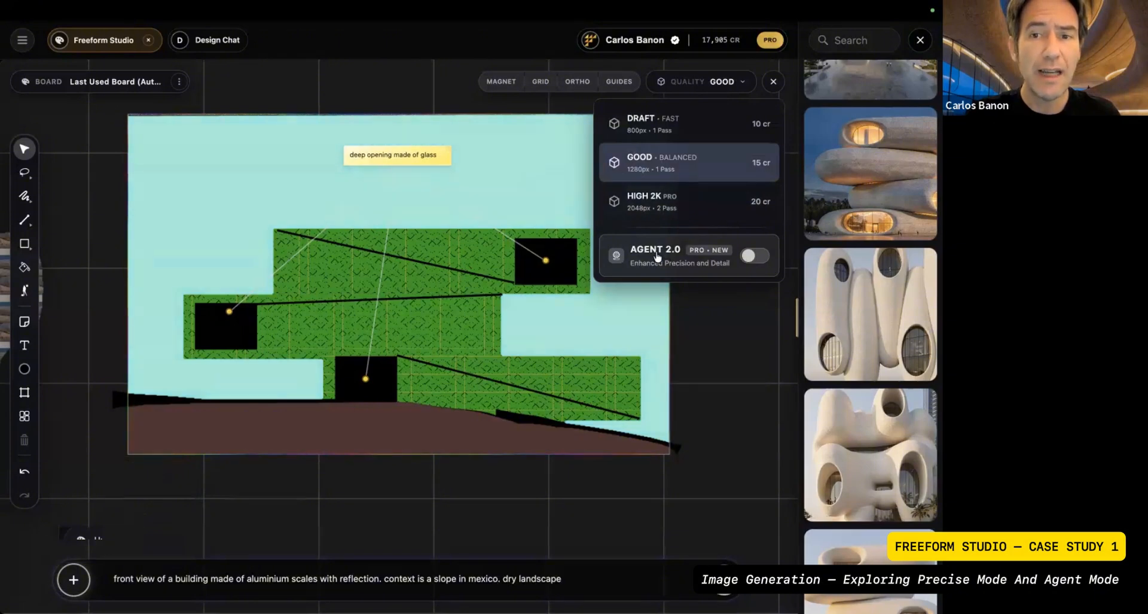
left_click(756, 256)
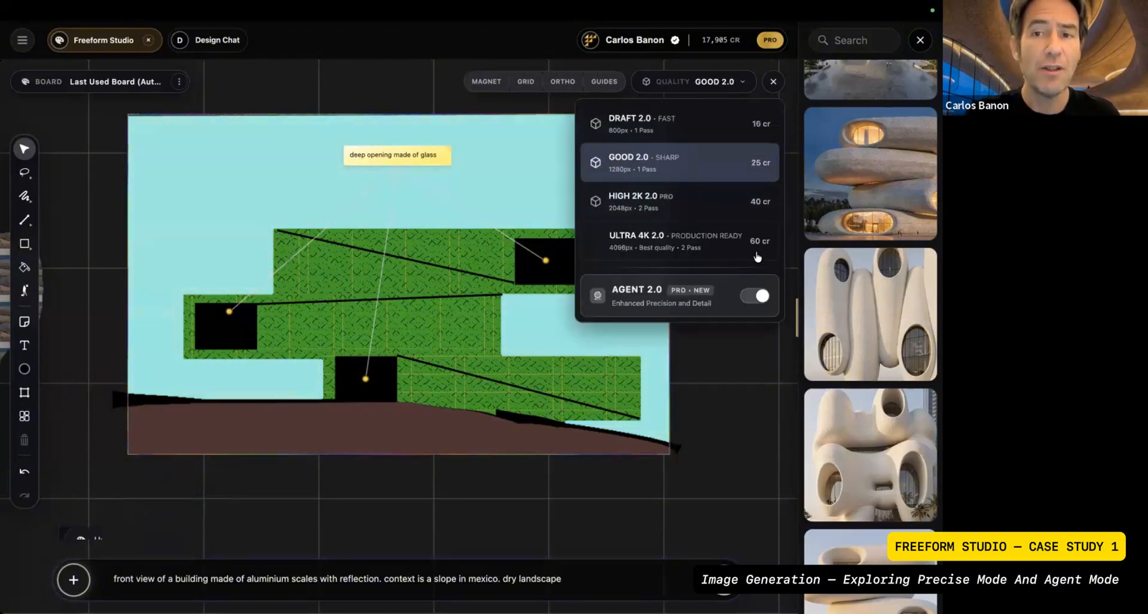
left_click(754, 299)
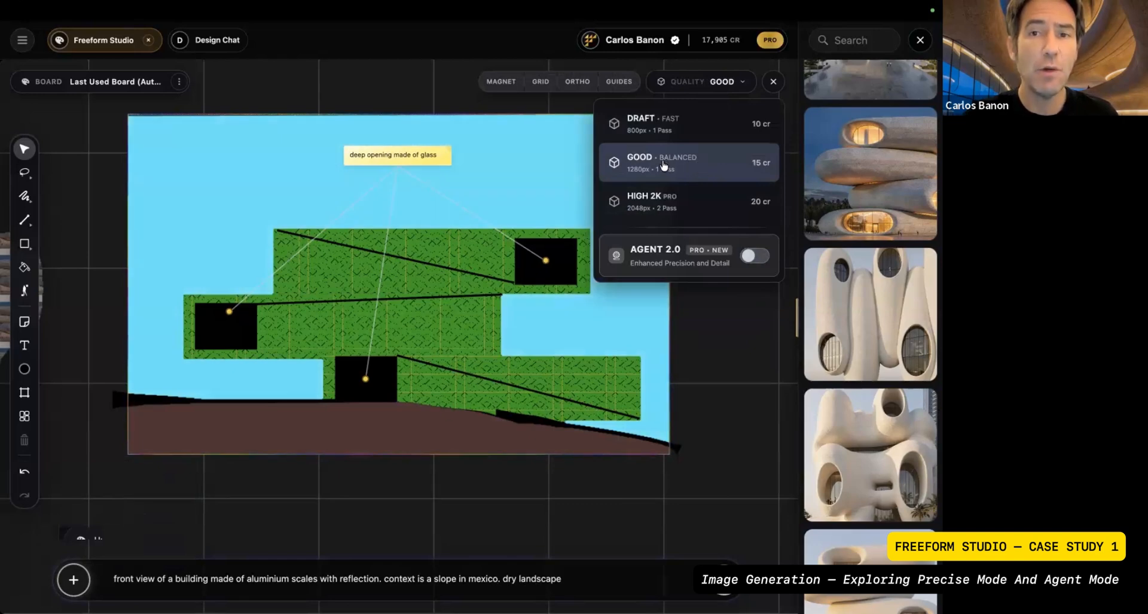
- Generate the first image from the framed elevation with the written prompt
left_click_drag(699, 366, 690, 377)
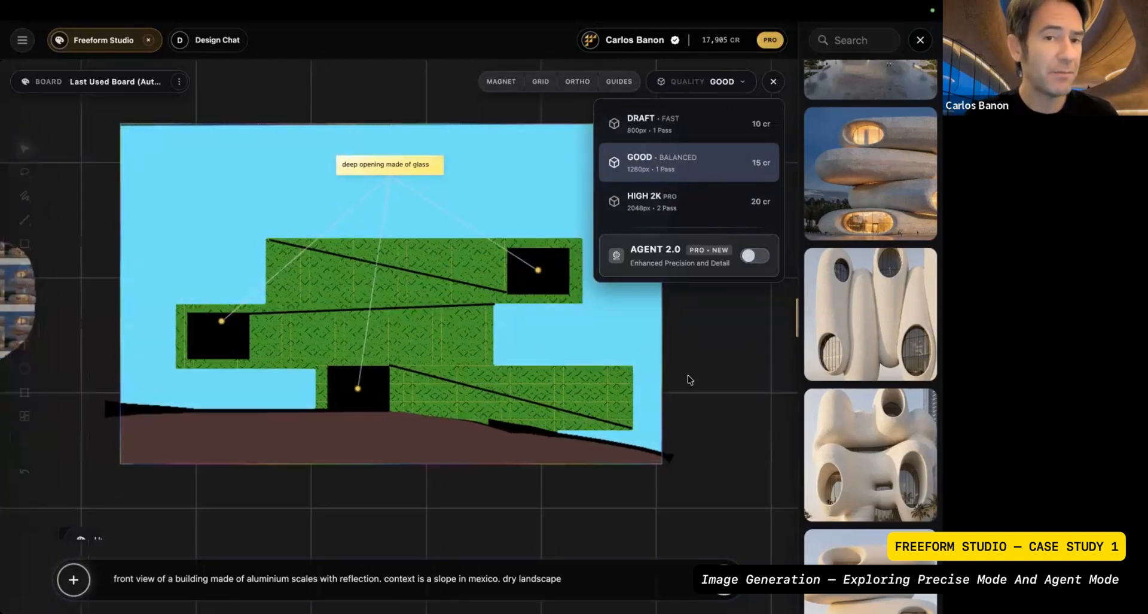
left_click(724, 442)
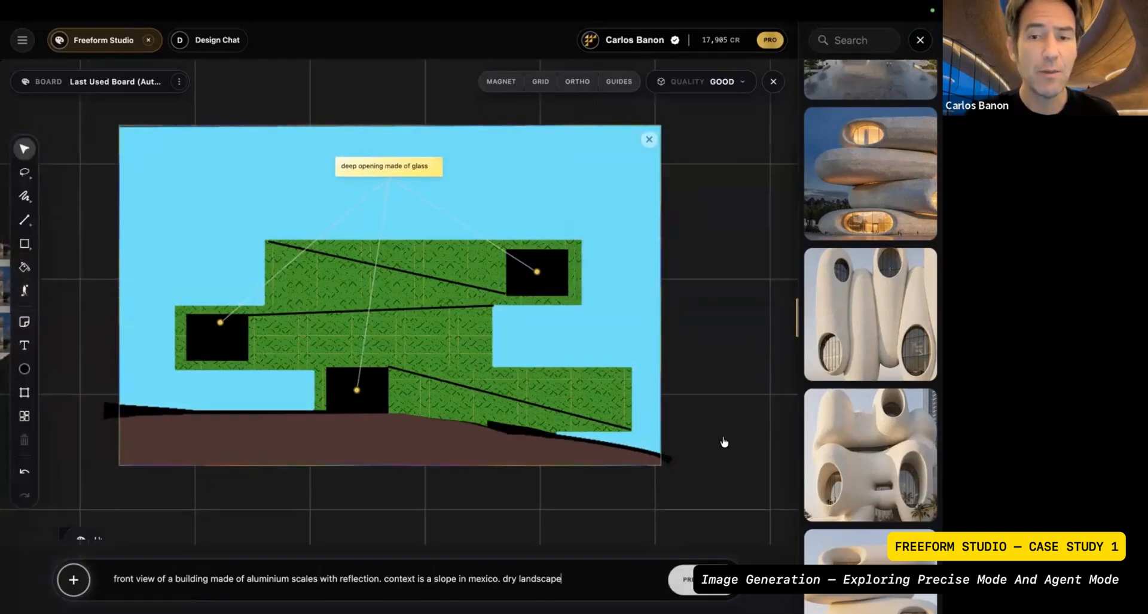
key("Return")
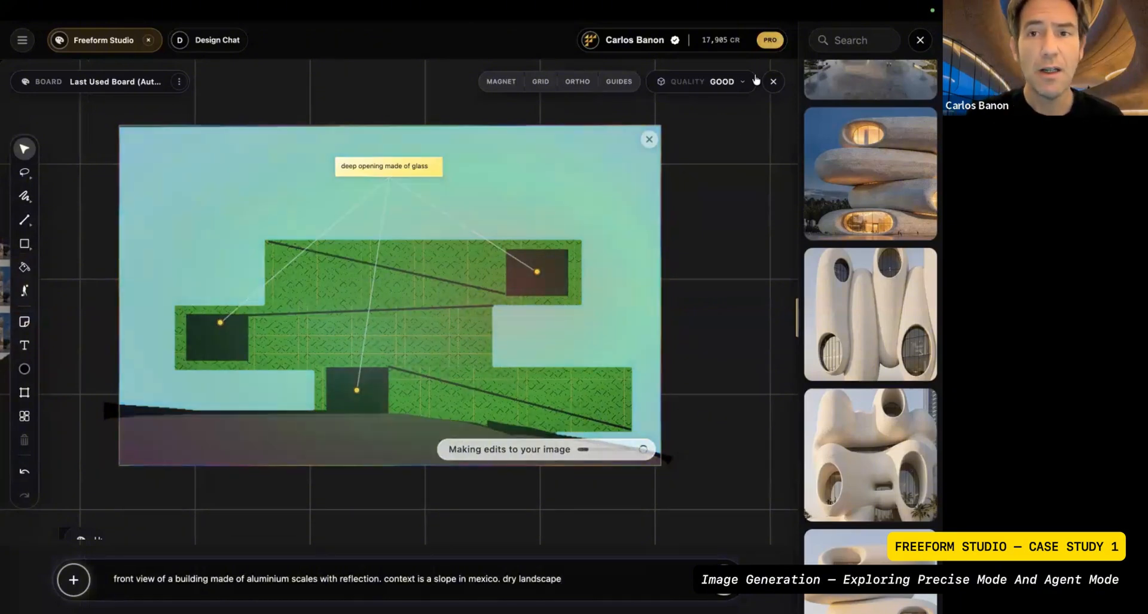
- Enable Agent 2.0 and set the generation quality to High 2K 2.0
left_click(731, 84)
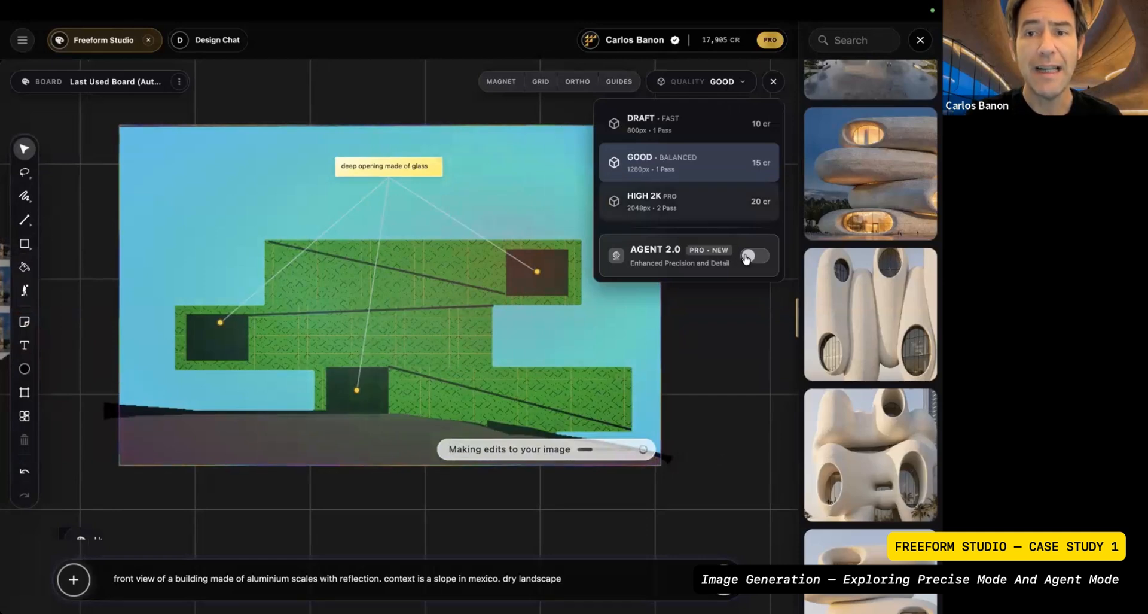
left_click(755, 256)
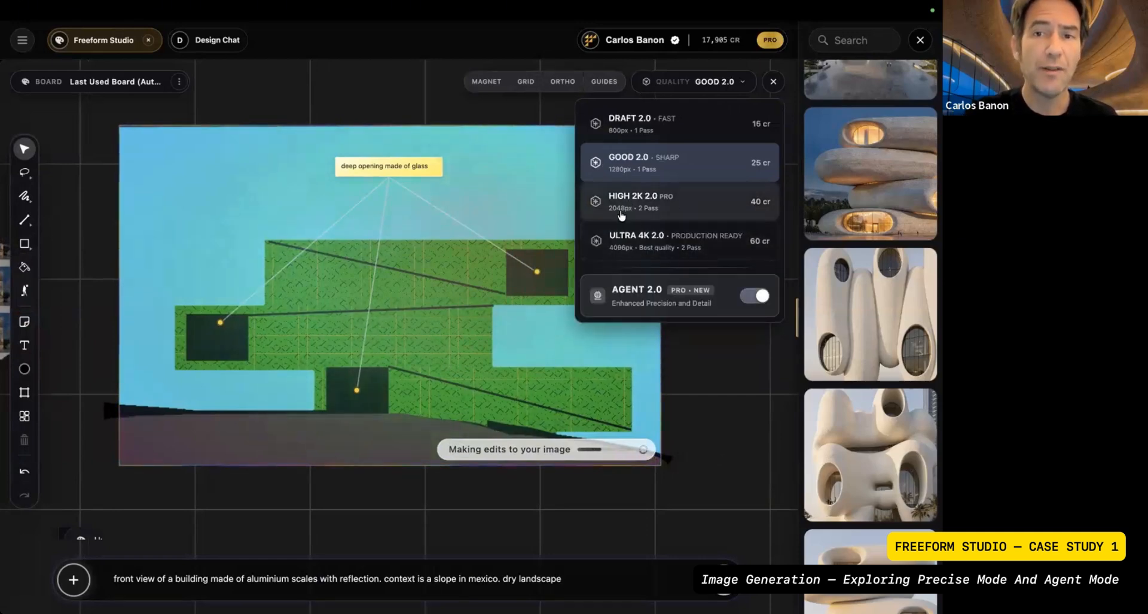
left_click(671, 204)
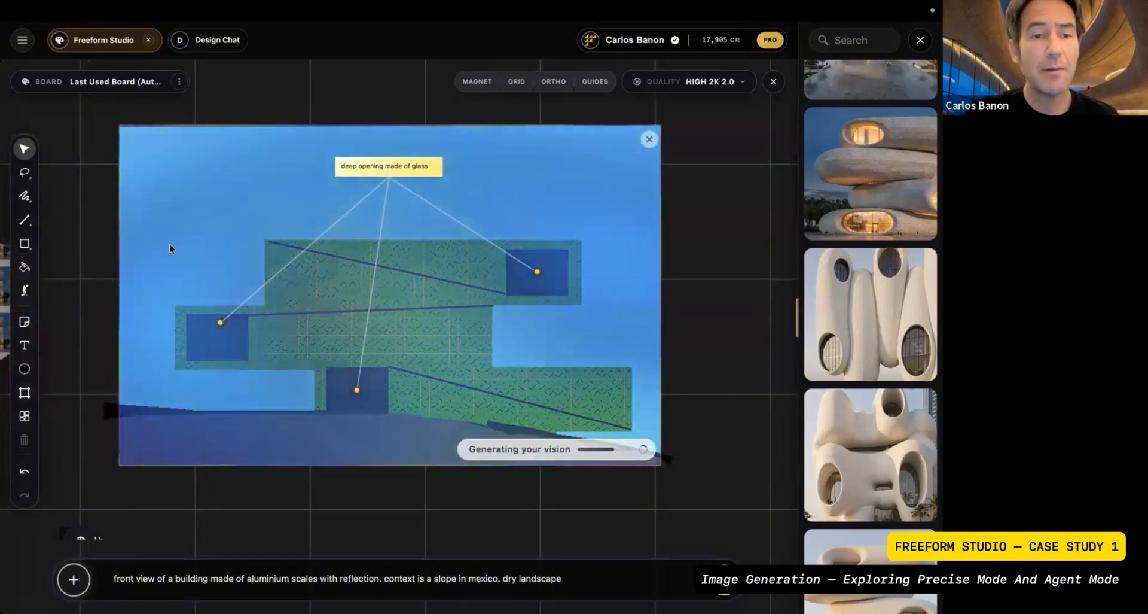
- Draw a second, slightly smaller frame around the building inside the first one and generate another image with the same prompt
key("f")
left_click_drag(143, 161, 663, 462)
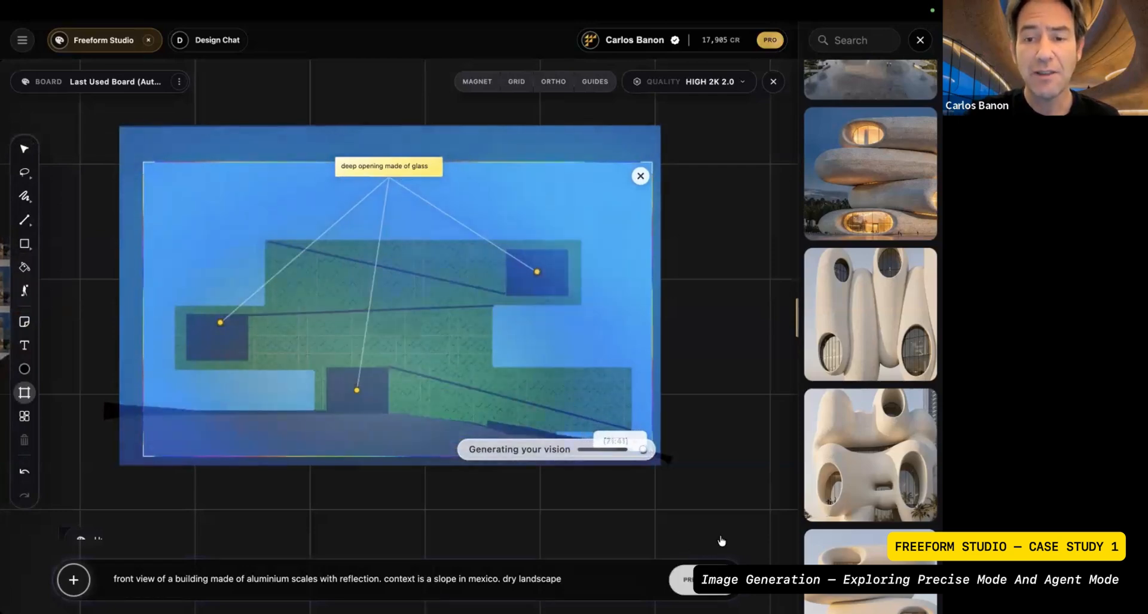
scroll(685, 432, "down", 5)
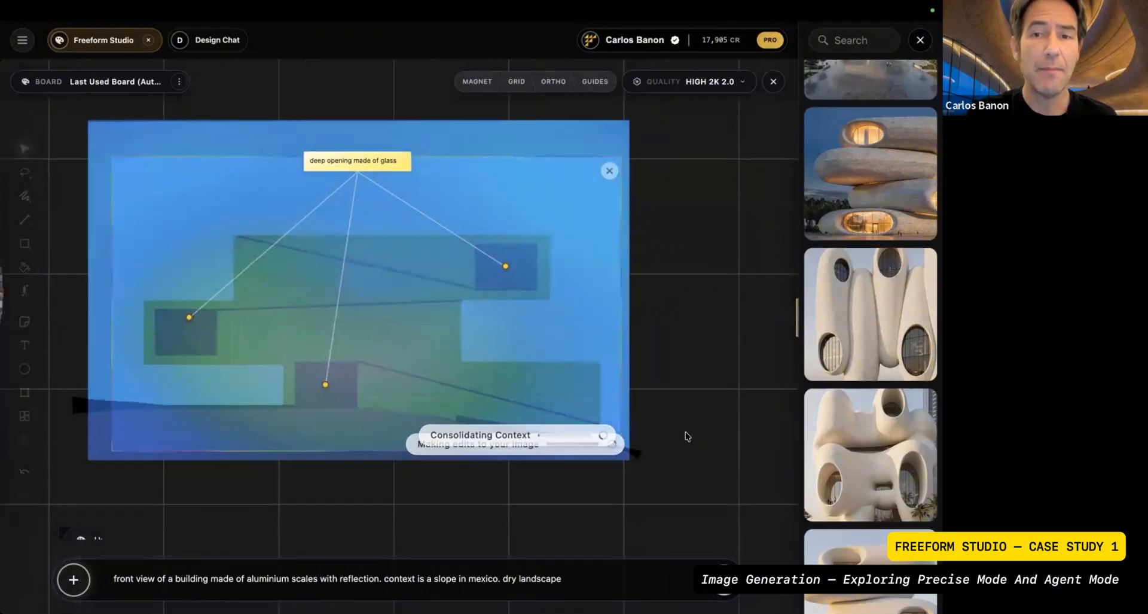
- Change the canvas background to light grey
scroll(685, 432, "left", 1)
scroll(685, 432, "right", 2)
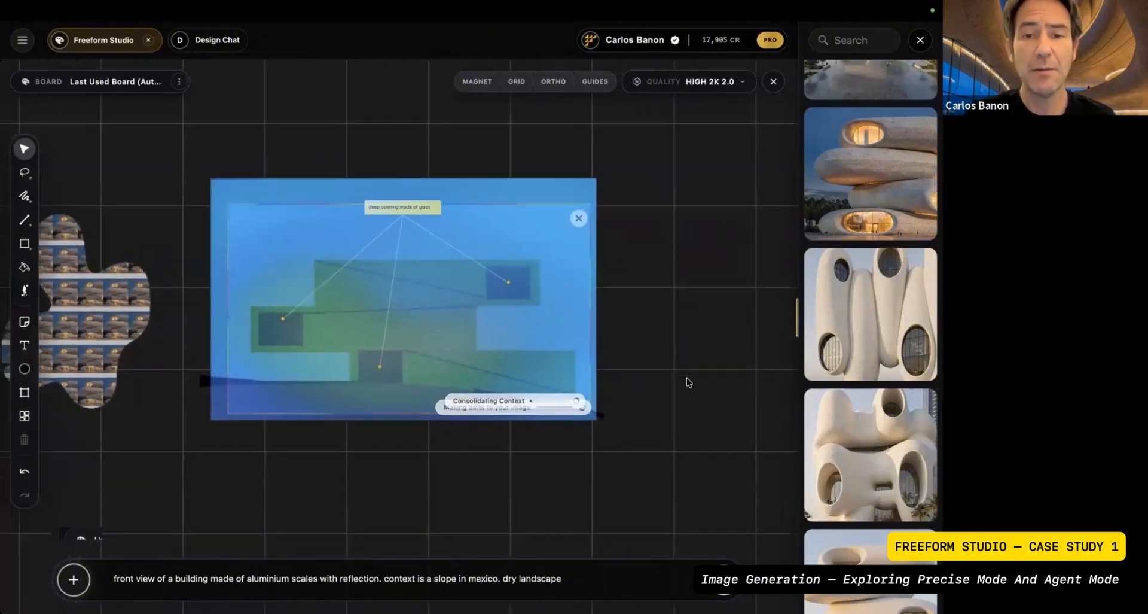
scroll(184, 248, "right", 2)
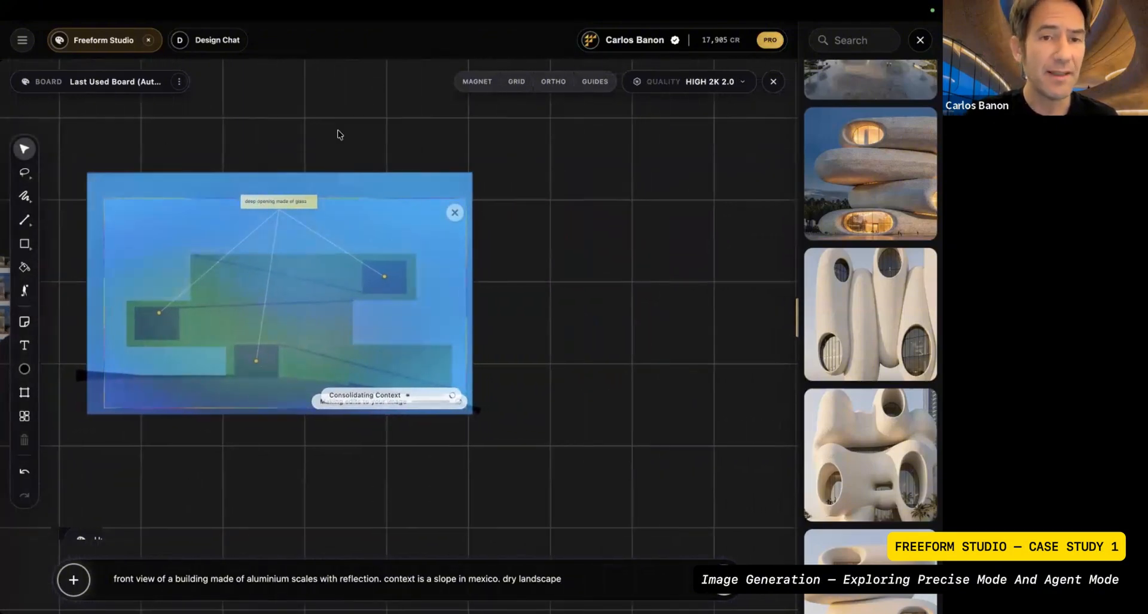
right_click(540, 220)
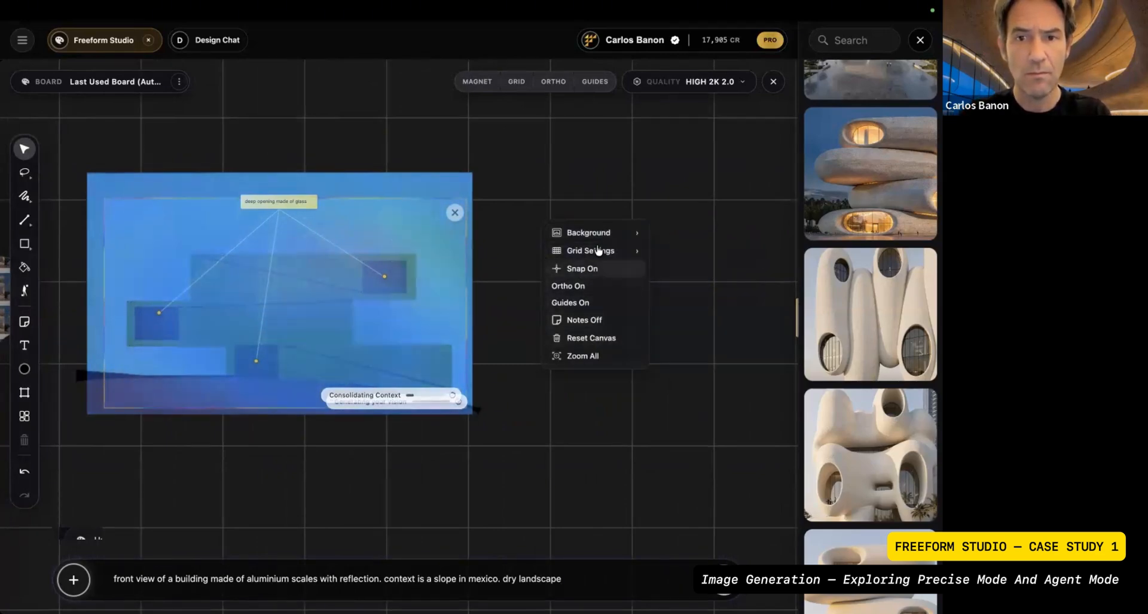
mouse_move(597, 238)
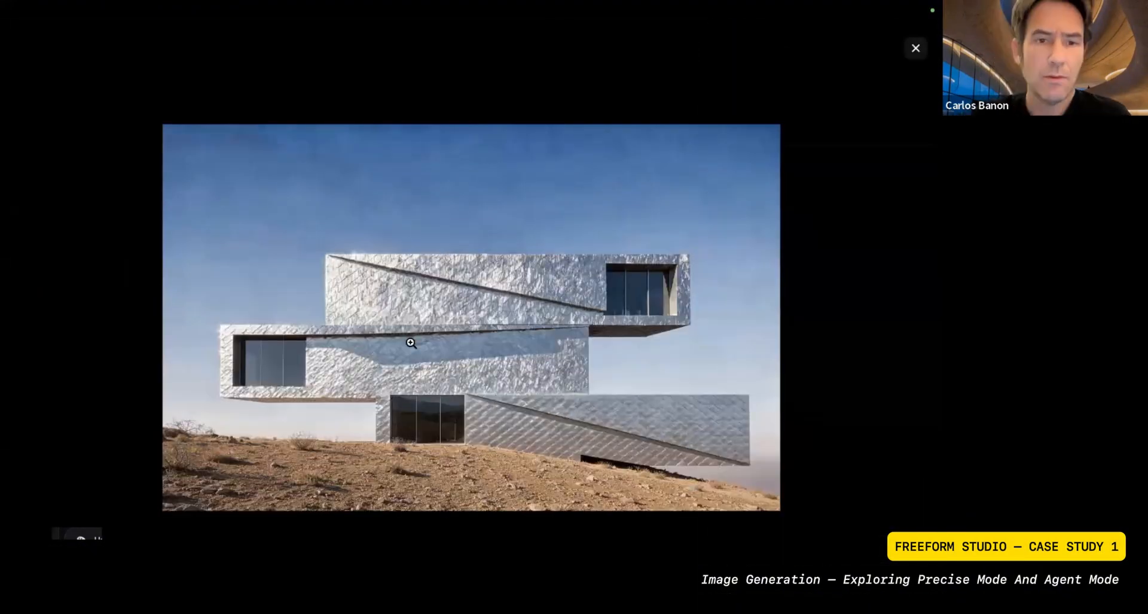
- Examine the silver-clad generated image at full size and magnified, checking the aluminium scales, diagonal lines and glass openings
left_click(410, 343)
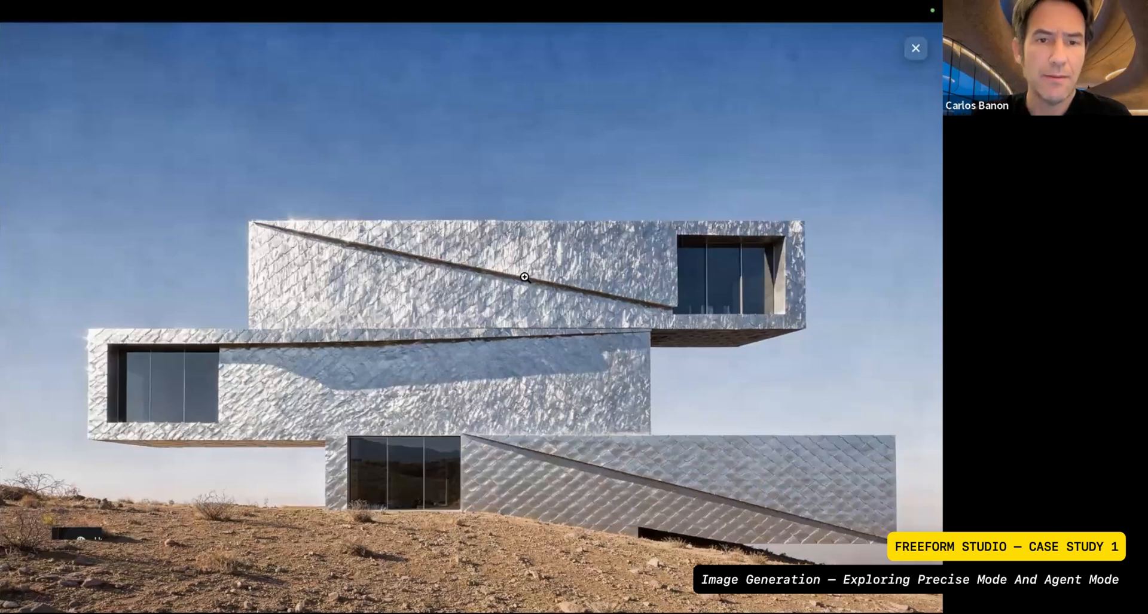
left_click(617, 371)
left_click_drag(645, 389, 292, 203)
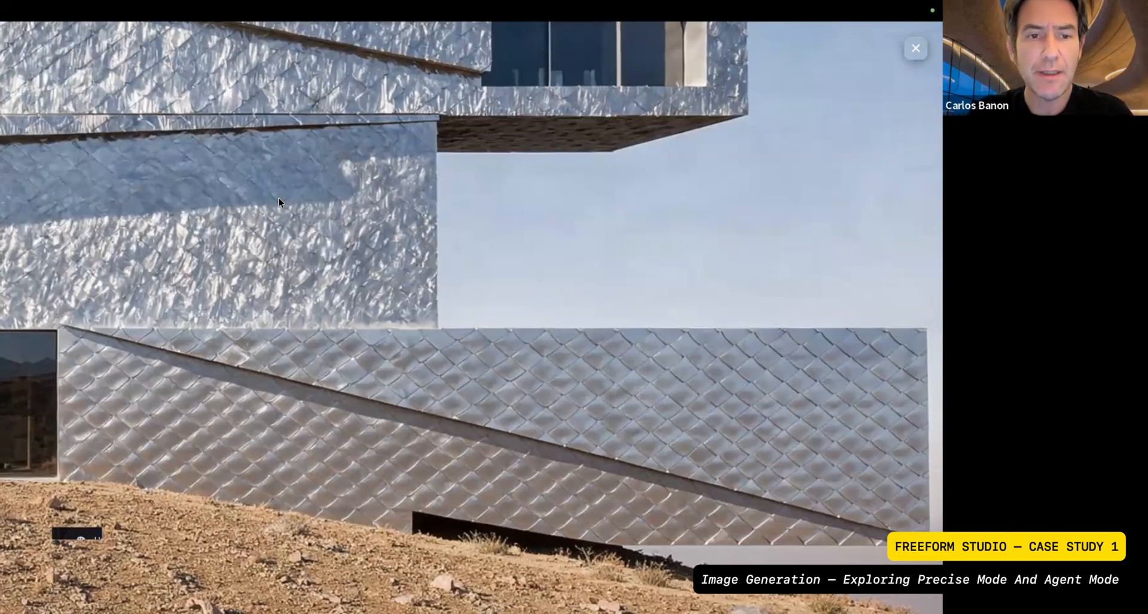
left_click_drag(527, 297, 585, 318)
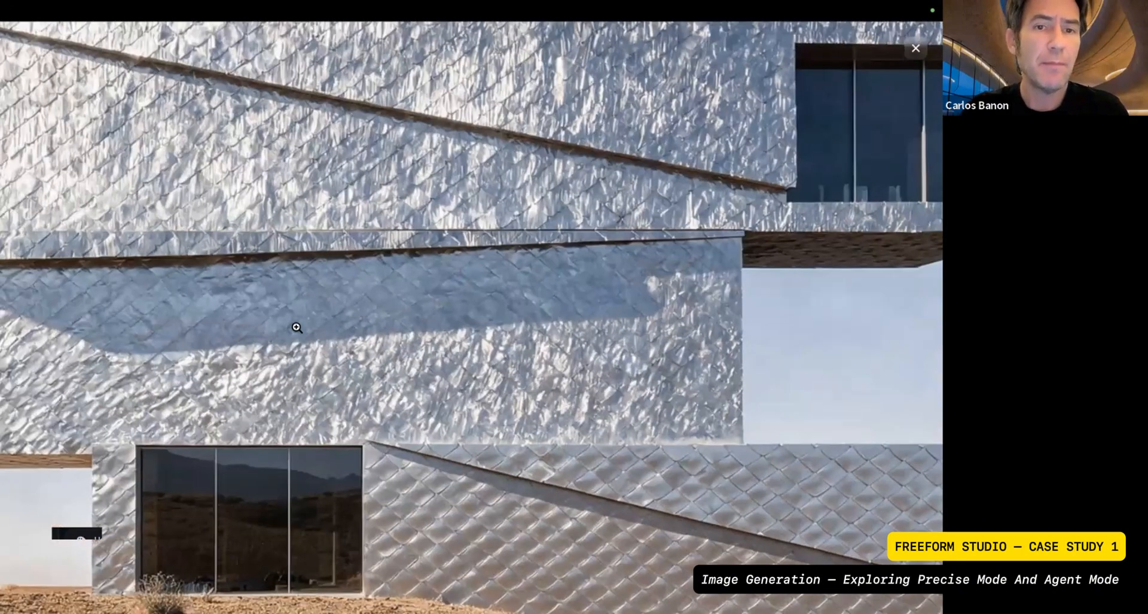
left_click(296, 329)
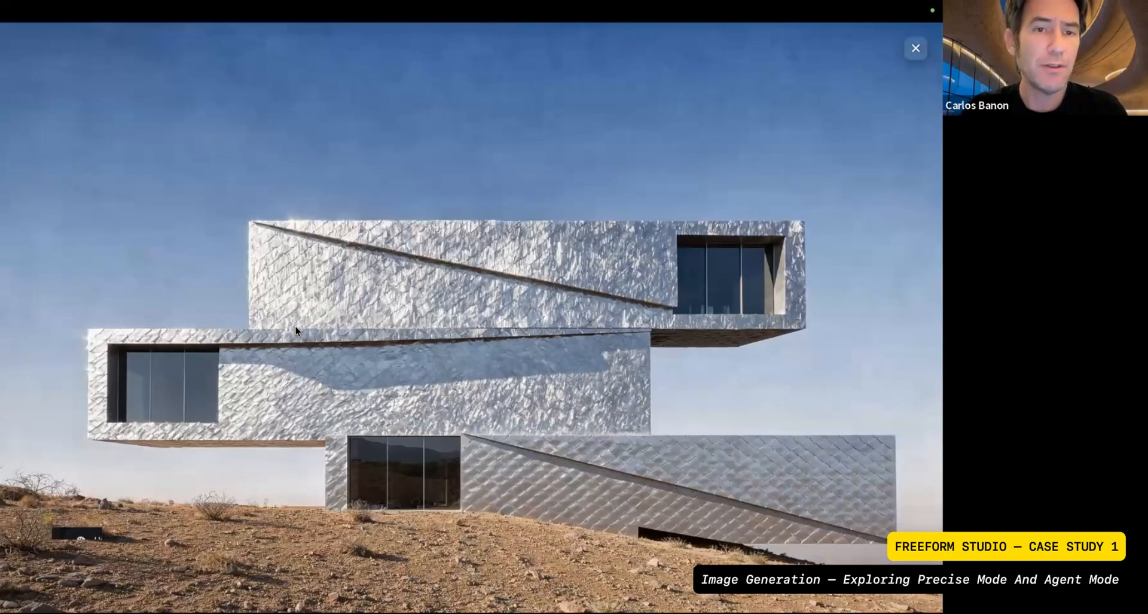
left_click(296, 329)
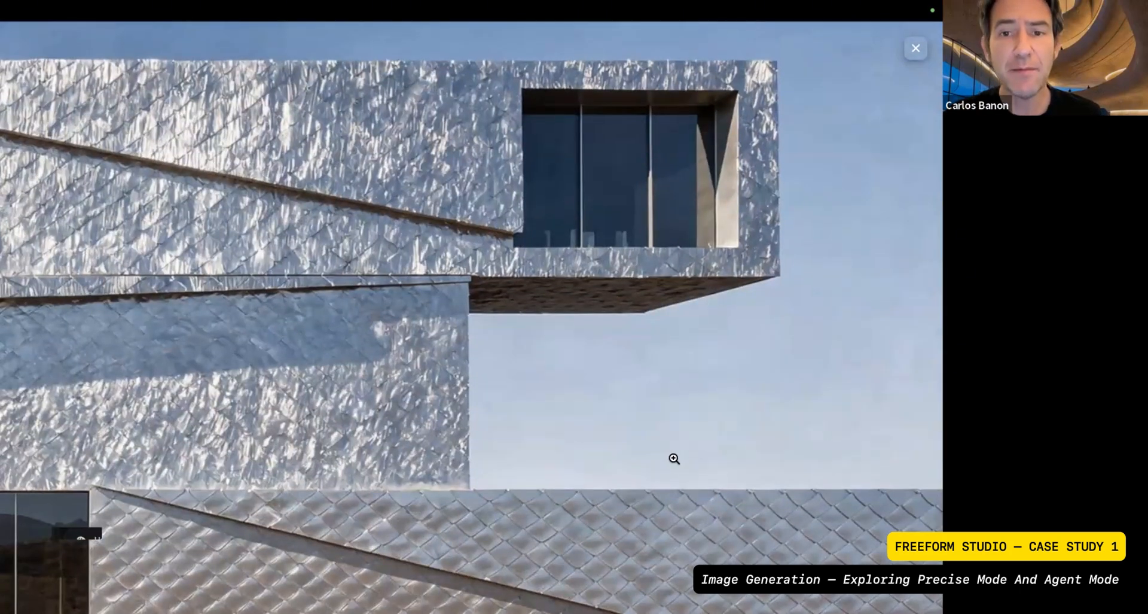
left_click(675, 457)
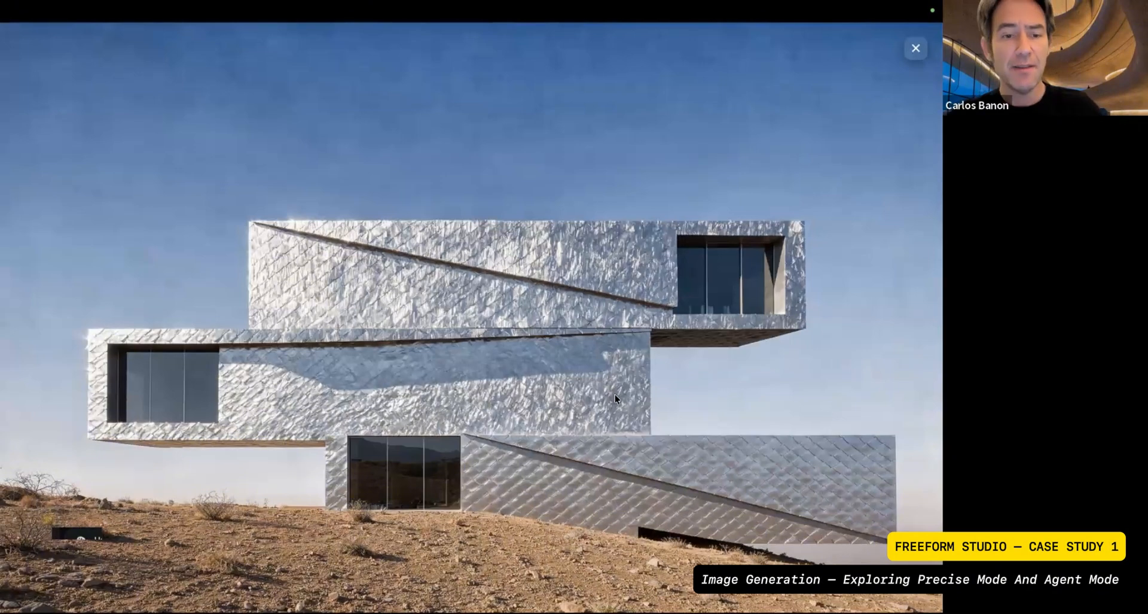
- Examine the blue-toned generated image at full size and magnify its lower volume and overhang
key("Escape")
left_click(456, 364)
left_click(465, 348)
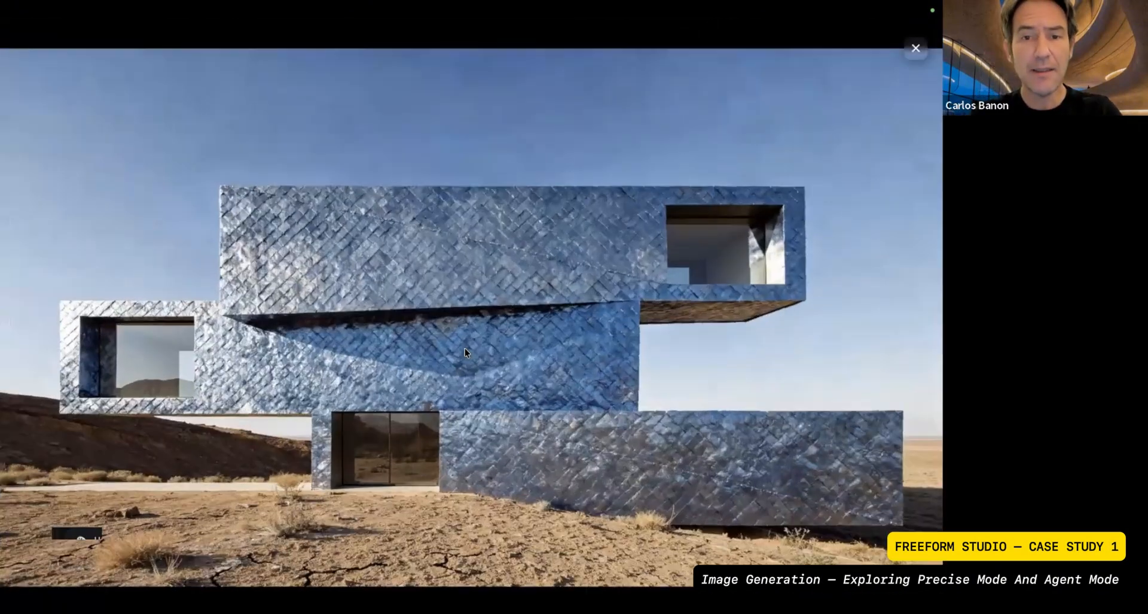
left_click(465, 348)
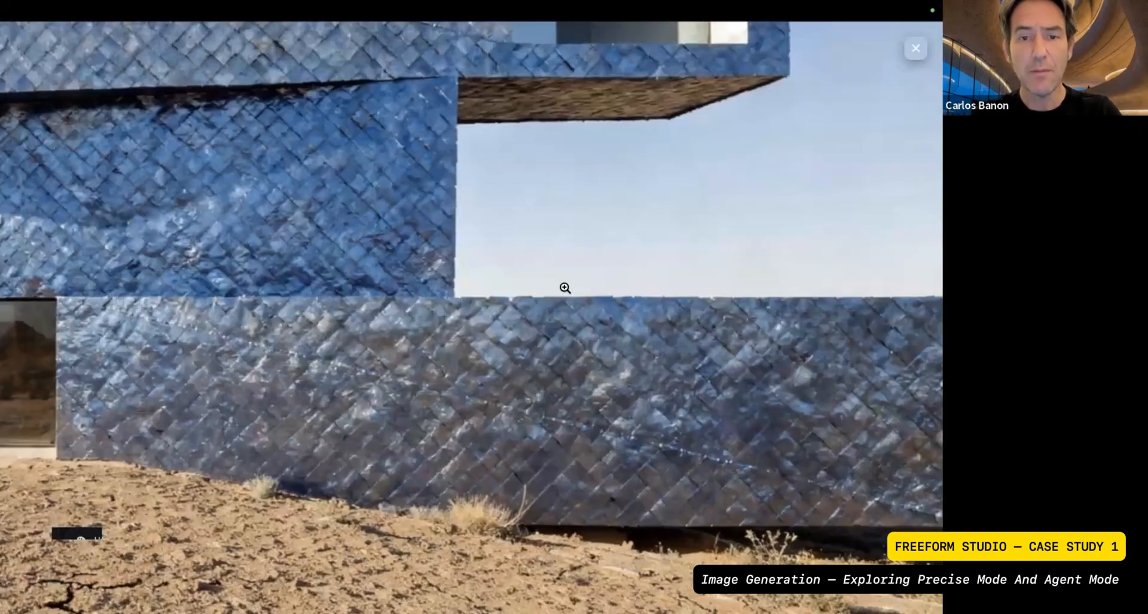
left_click(598, 273)
key("Escape")
- Review the silver image's generation details, and inspect the blue-toned image's lower wall and glass entrance up close
left_click(882, 257)
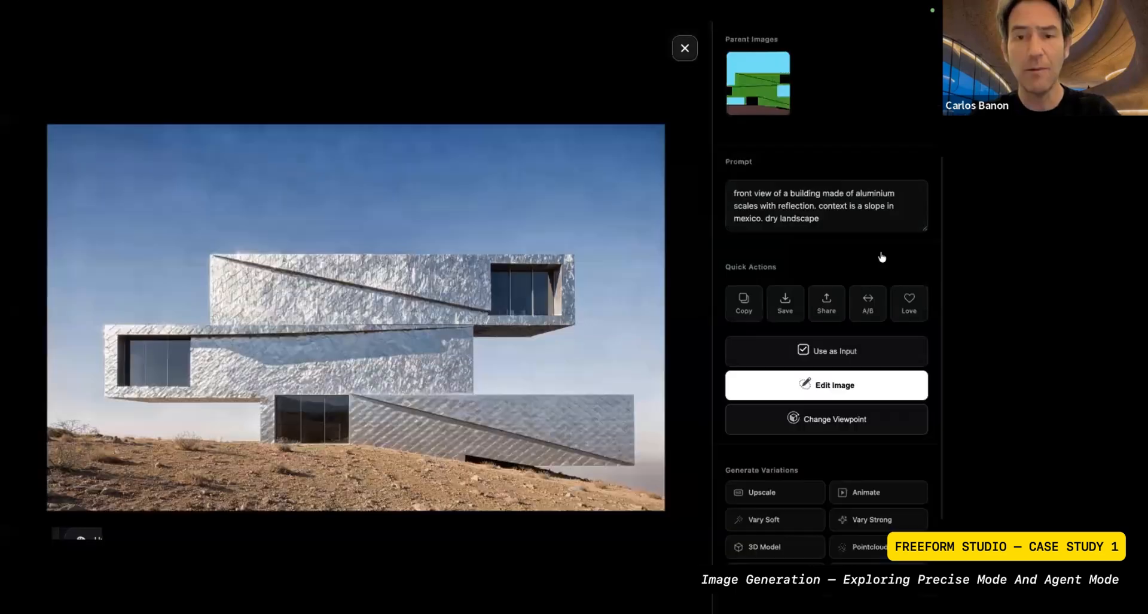
scroll(882, 257, "down", 2)
key("Escape")
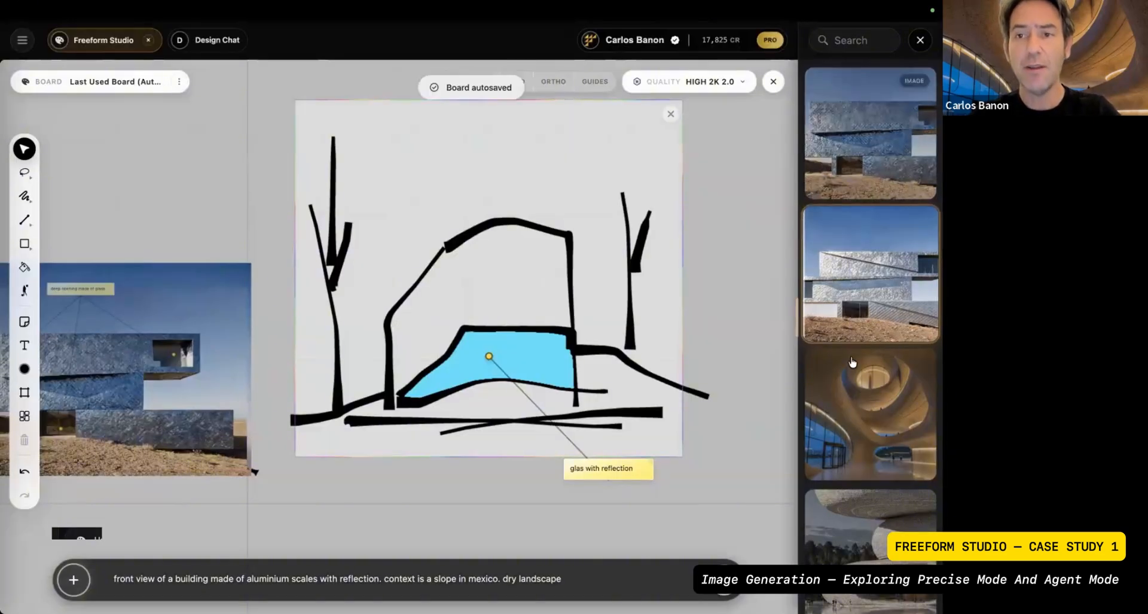
left_click(853, 359)
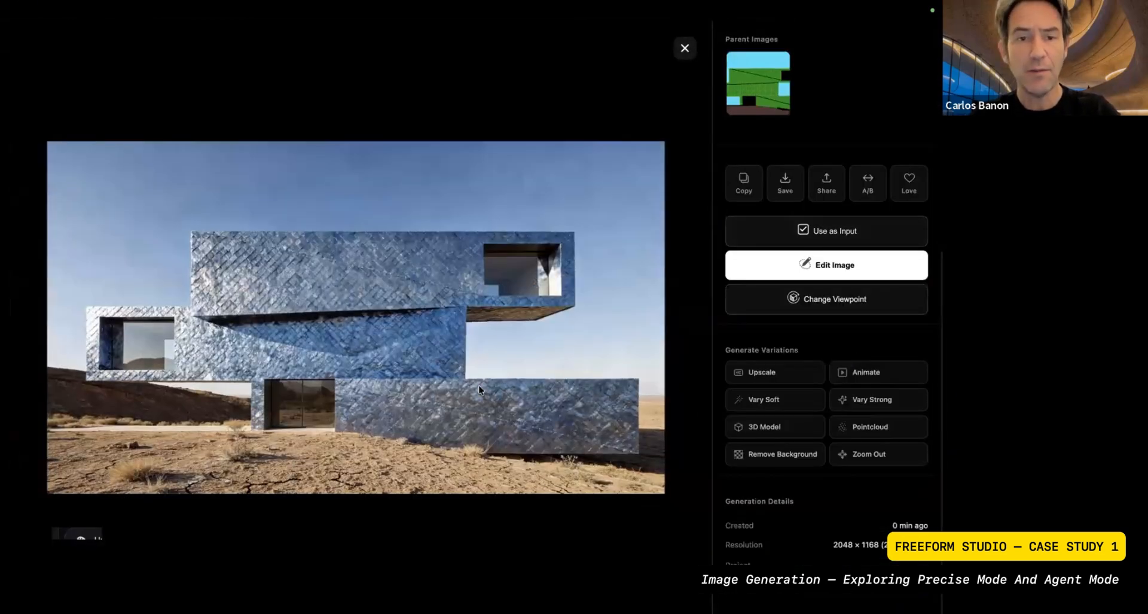
left_click(478, 389)
left_click(617, 443)
left_click_drag(652, 444, 236, 264)
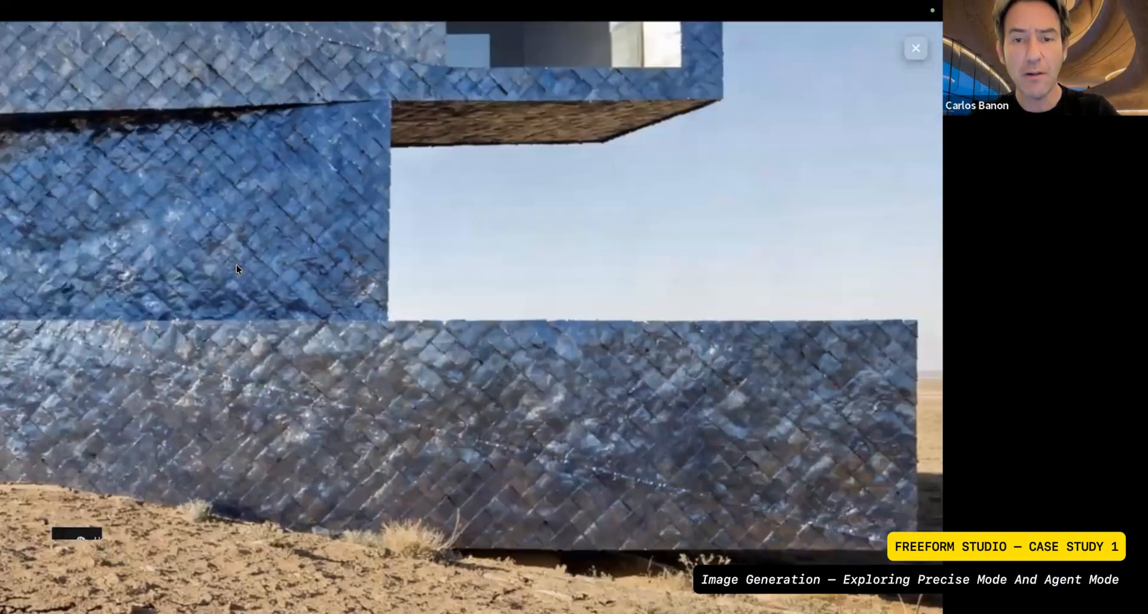
left_click(796, 238)
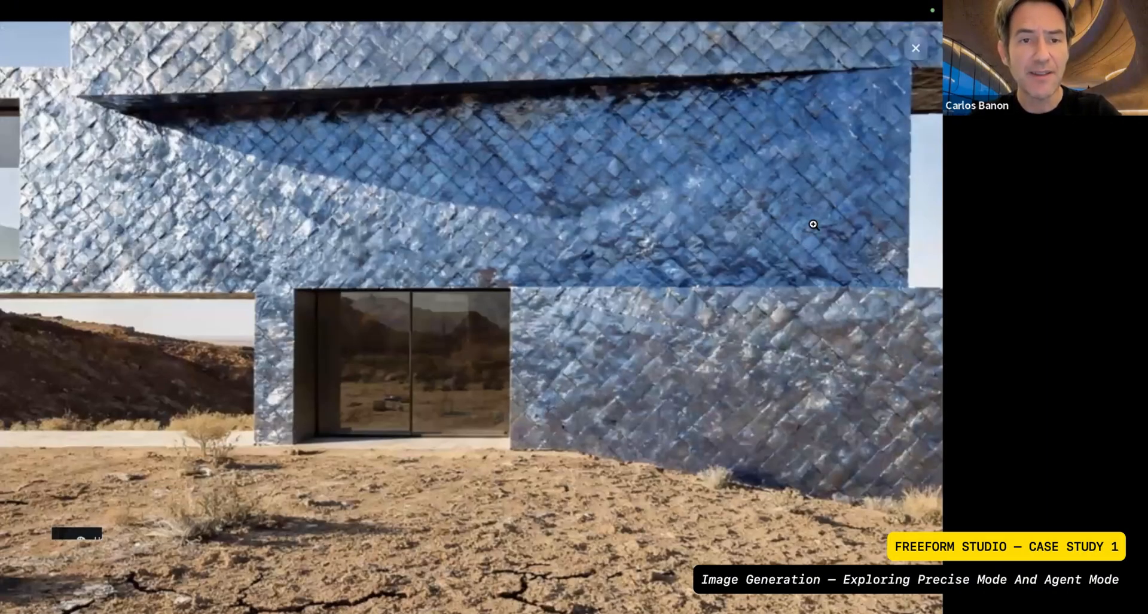
left_click(861, 200)
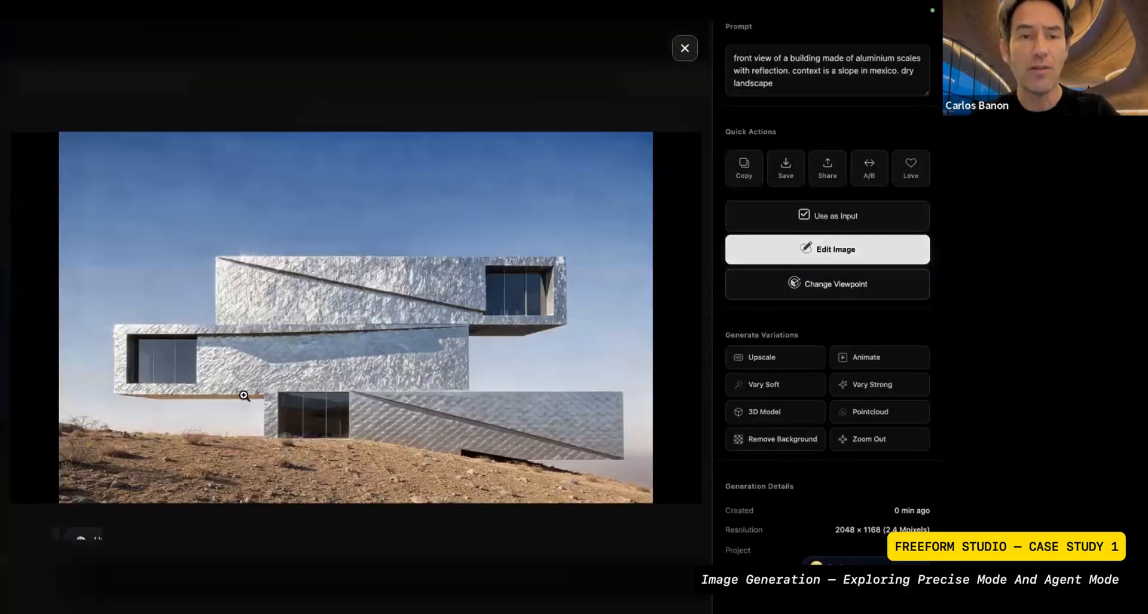
- Inspect the silver image's scale cladding from the upper volume across the lower volumes to the cantilevered window
left_click(244, 395)
left_click(490, 435)
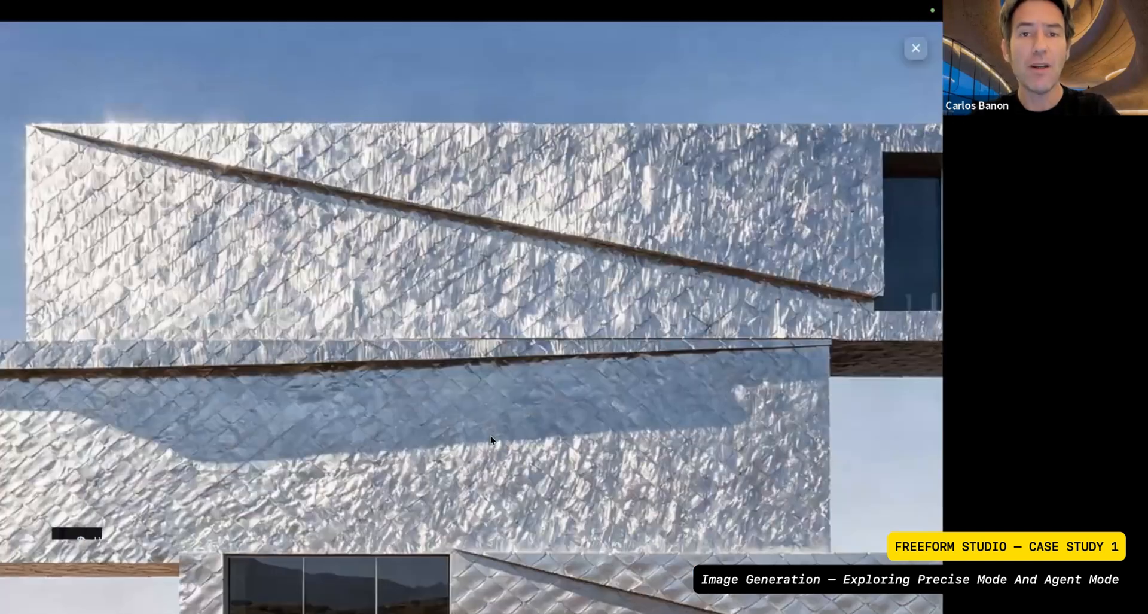
left_click_drag(441, 399, 265, 263)
left_click_drag(522, 268, 526, 215)
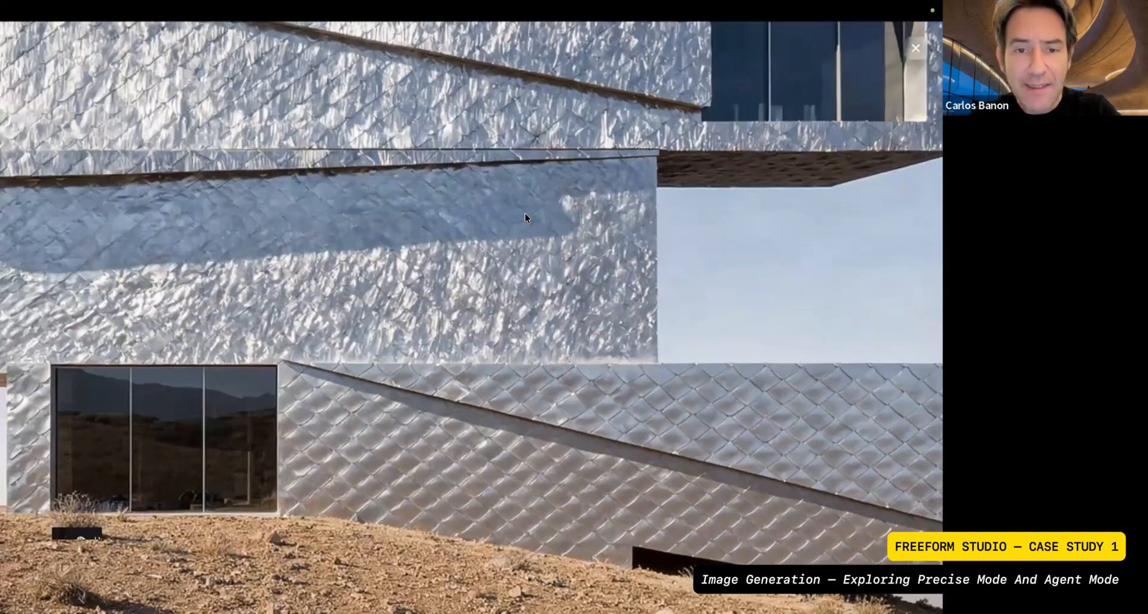
left_click_drag(119, 216, 866, 251)
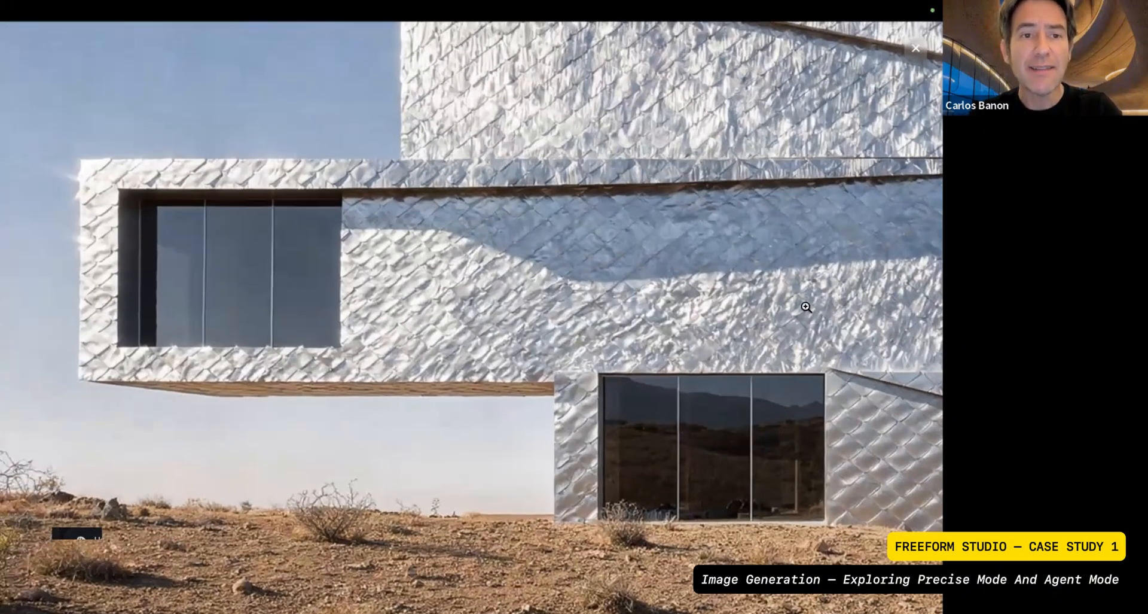
left_click(806, 307)
left_click(866, 210)
- Inspect the cantilevered window and surrounding cladding of the blue-toned image up close and return to the board
left_click(368, 284)
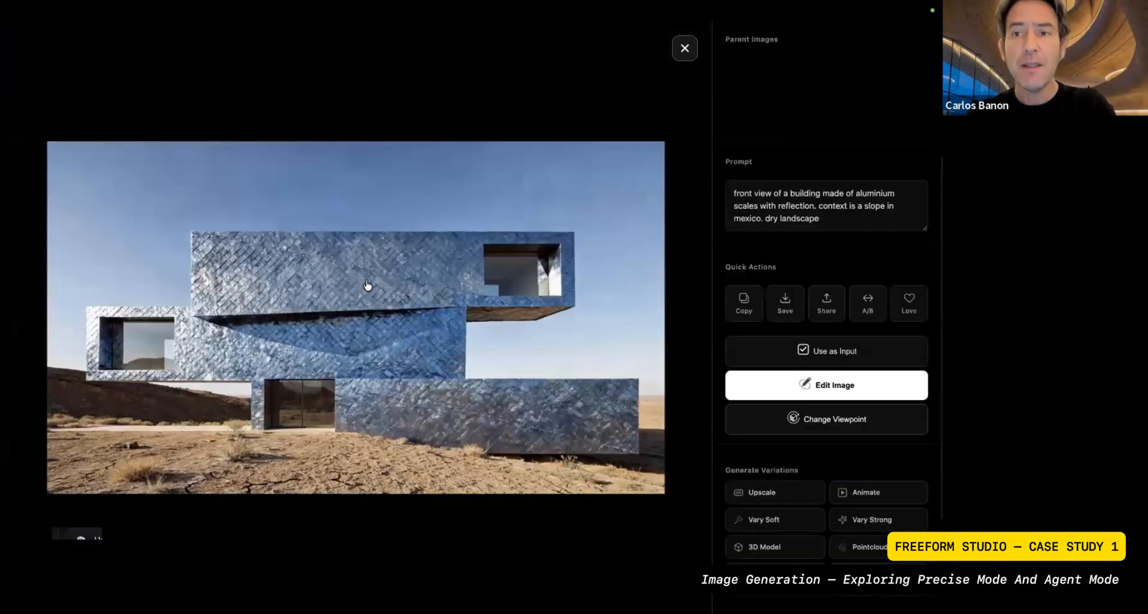
left_click(368, 284)
left_click(231, 438)
left_click(179, 422)
left_click_drag(179, 422, 715, 302)
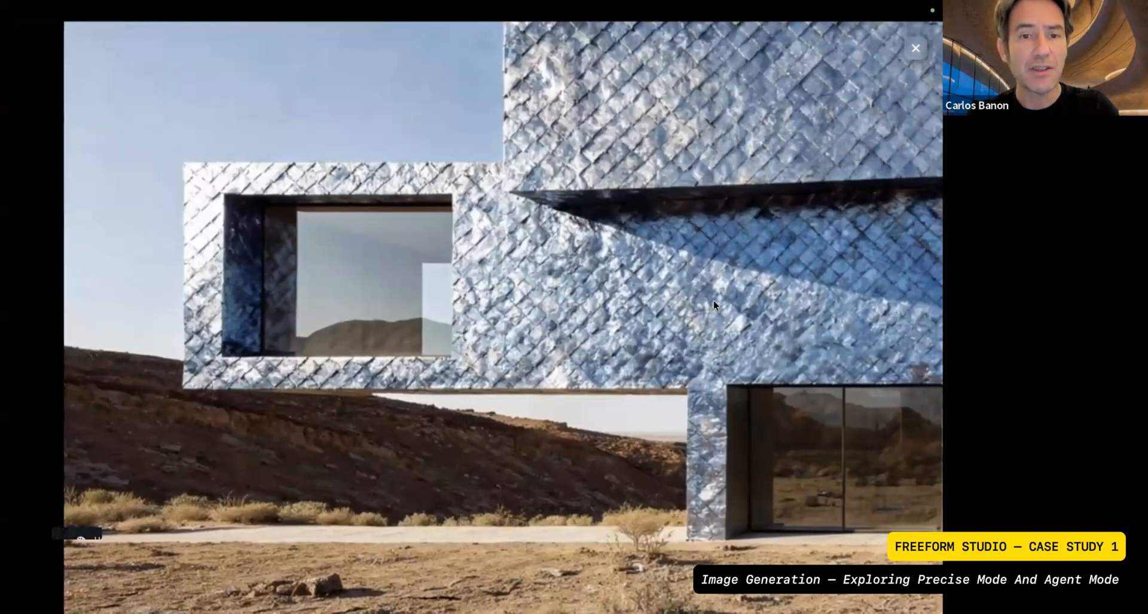
left_click(713, 300)
key("Escape")
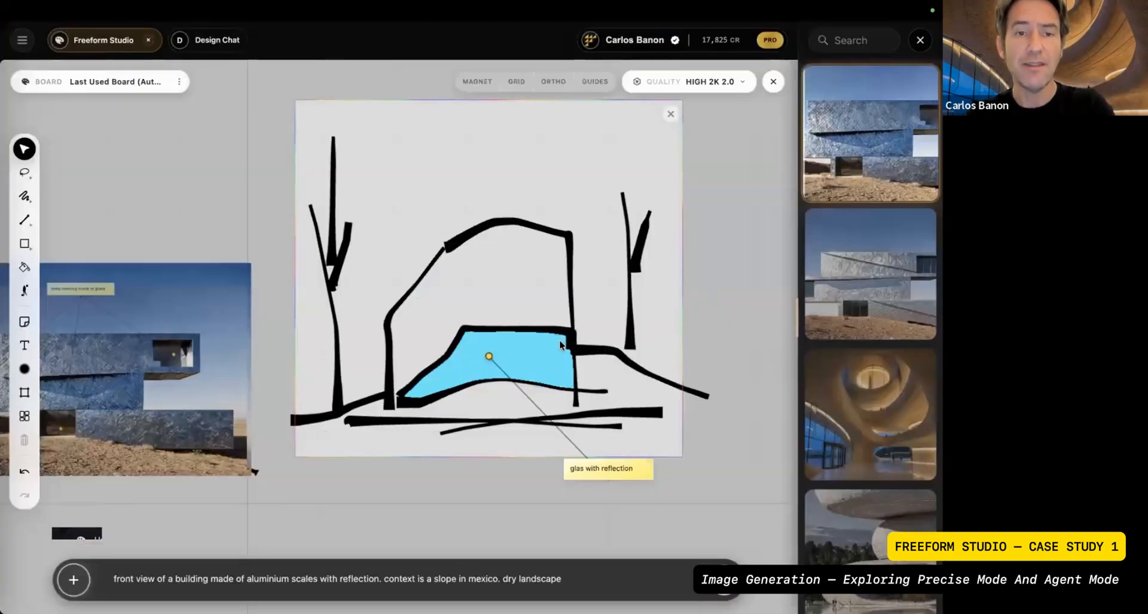
- Move the generated images off the elevation drawing, placing the blue-toned one above it and the silver one below it
scroll(559, 354, "down", 3)
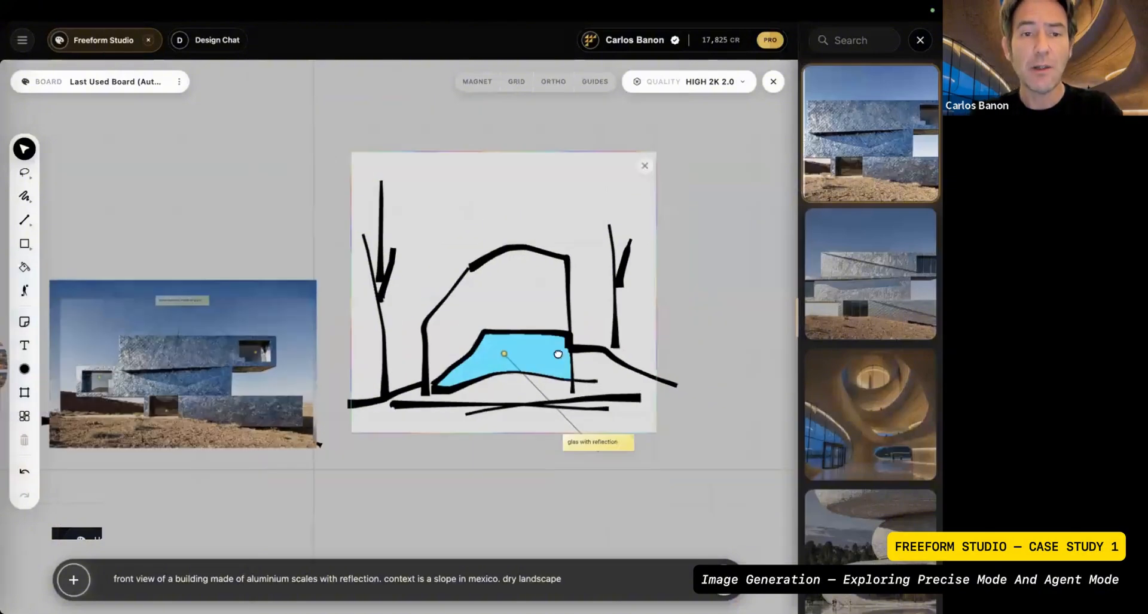
scroll(422, 348, "left", 4)
left_click(422, 346)
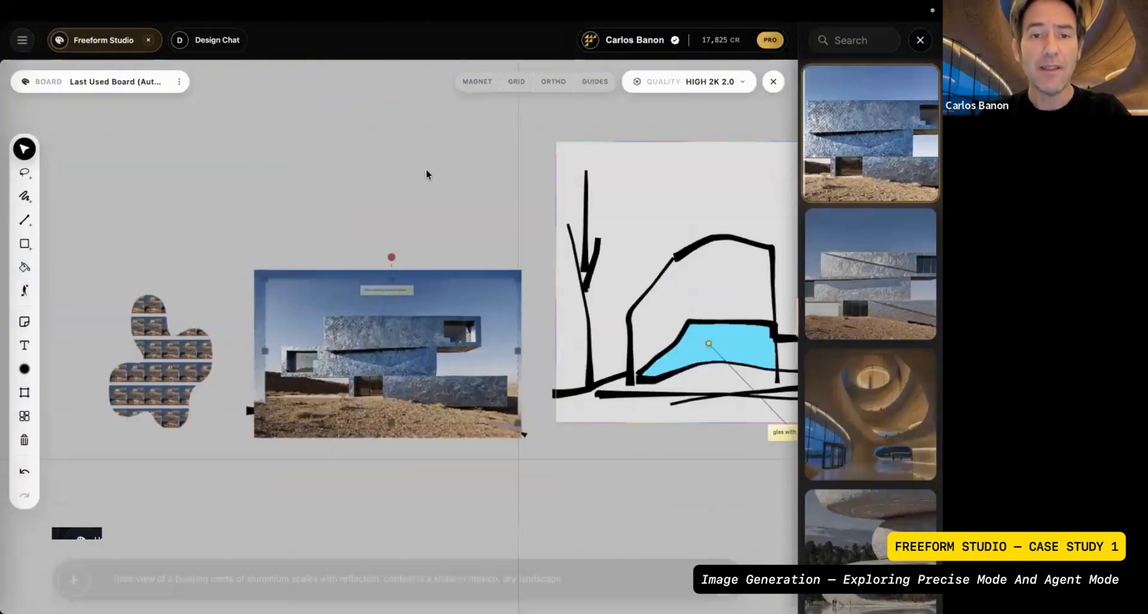
left_click_drag(475, 357, 469, 484)
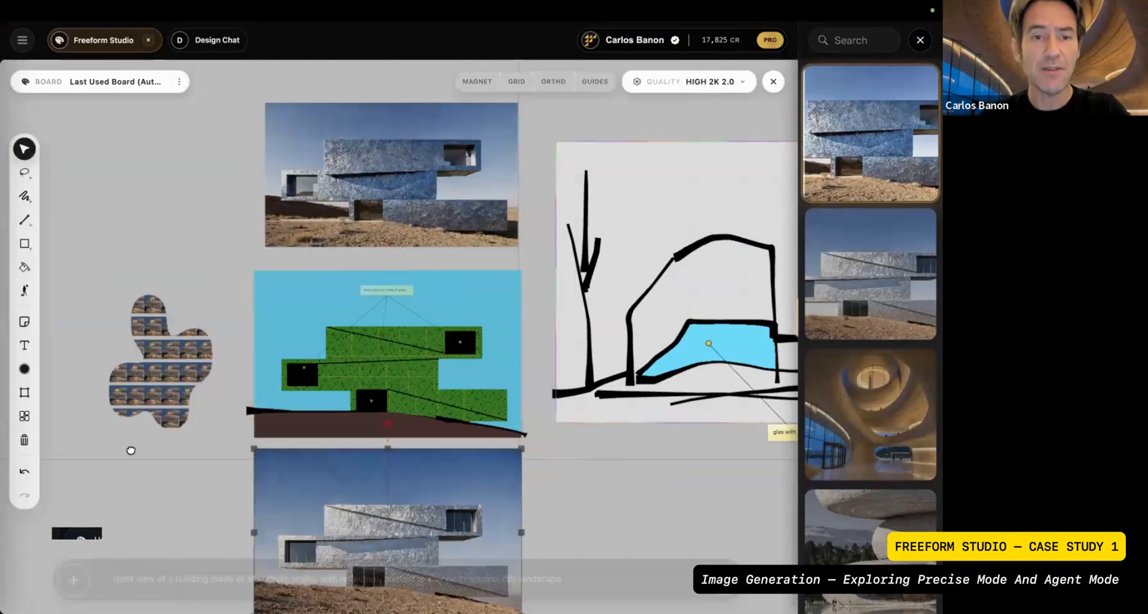
- Compare the annotated elevation with the two generated images and view the neighbouring arched building sketch on the board
scroll(457, 343, "up", 3)
scroll(339, 357, "up", 3)
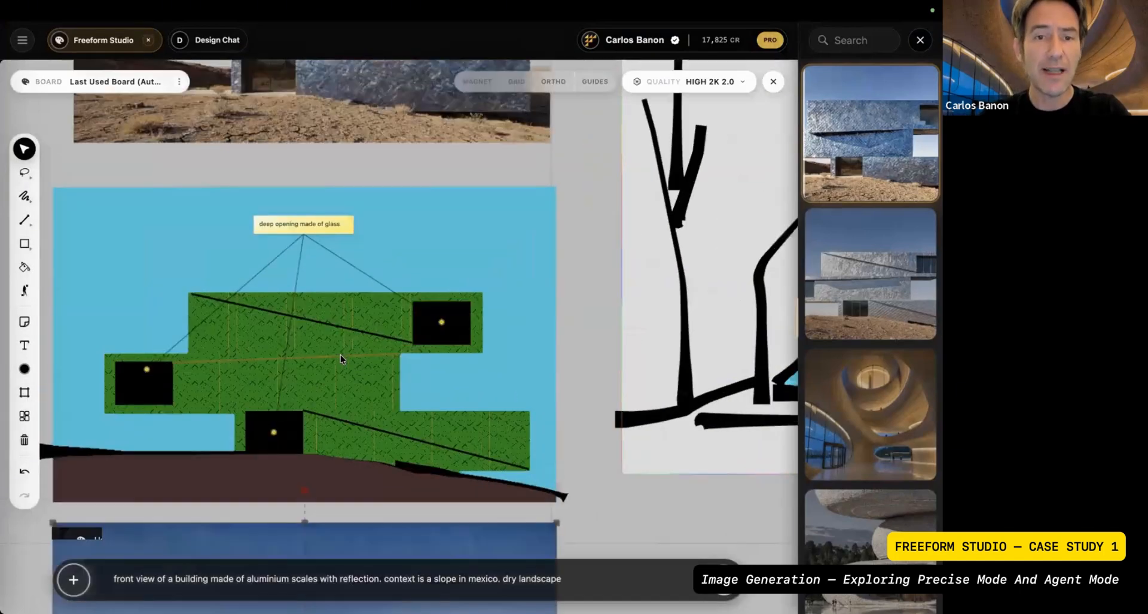
scroll(339, 357, "down", 5)
scroll(318, 391, "down", 4)
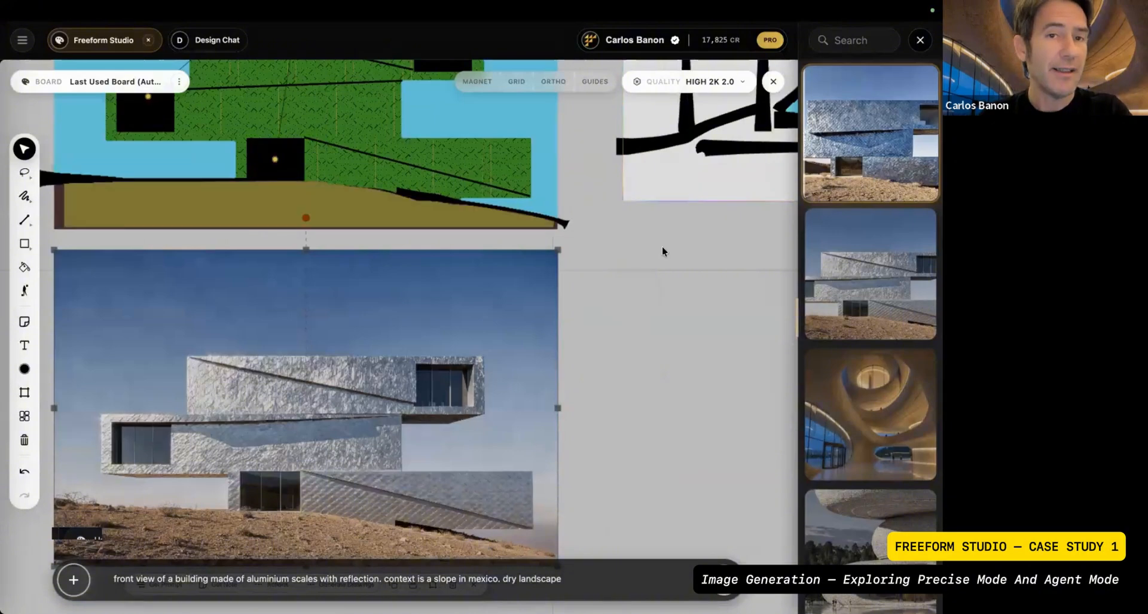
left_click_drag(719, 252, 560, 412)
scroll(630, 403, "down", 2)
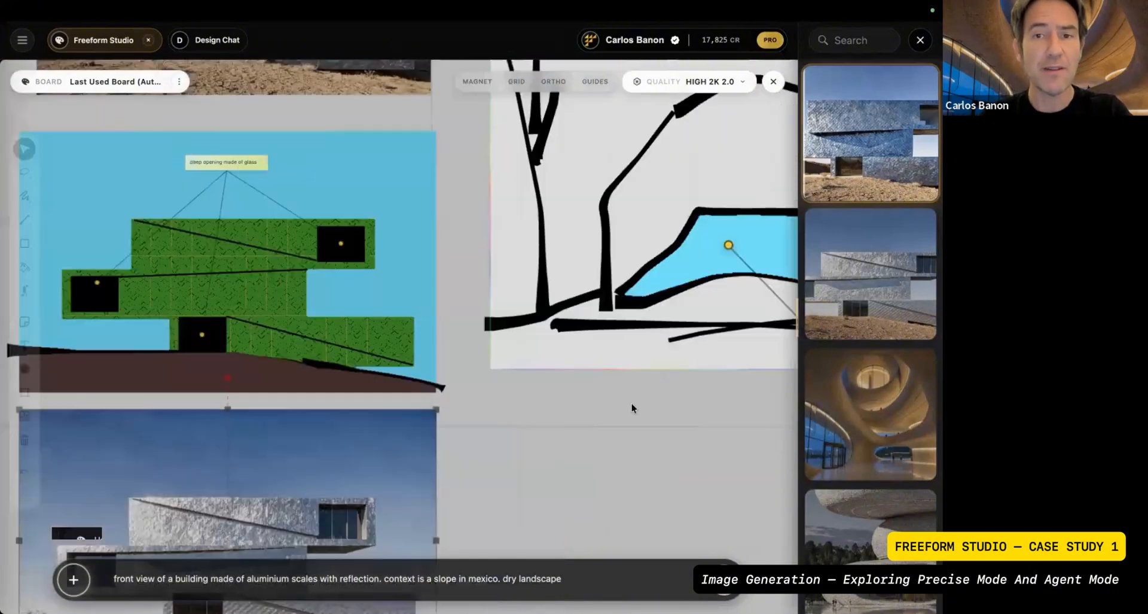
left_click_drag(630, 403, 508, 461)
scroll(508, 461, "down", 2)
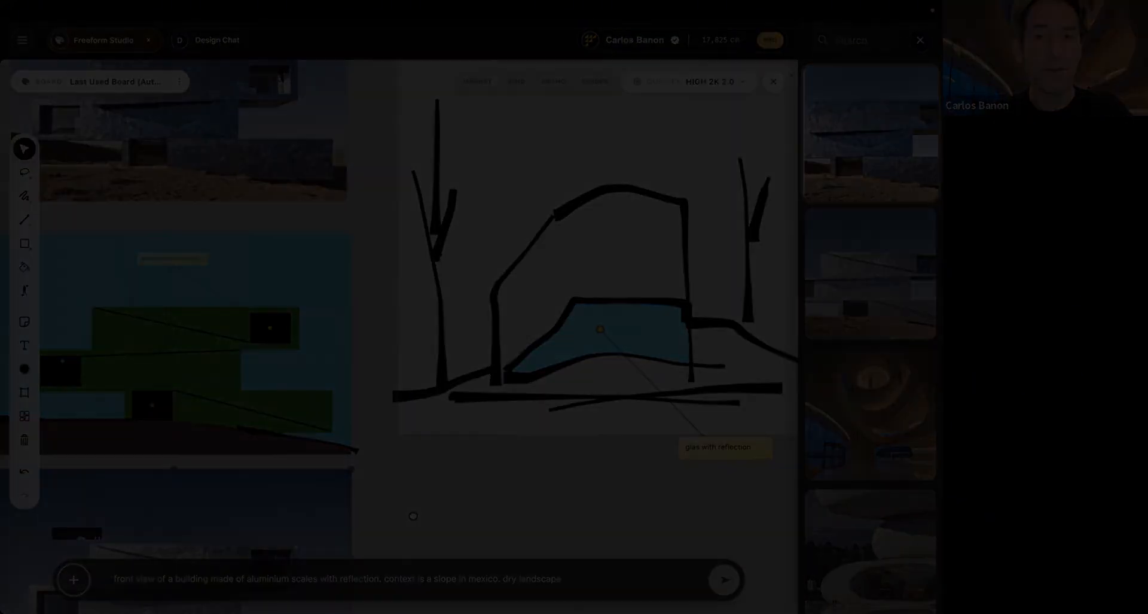